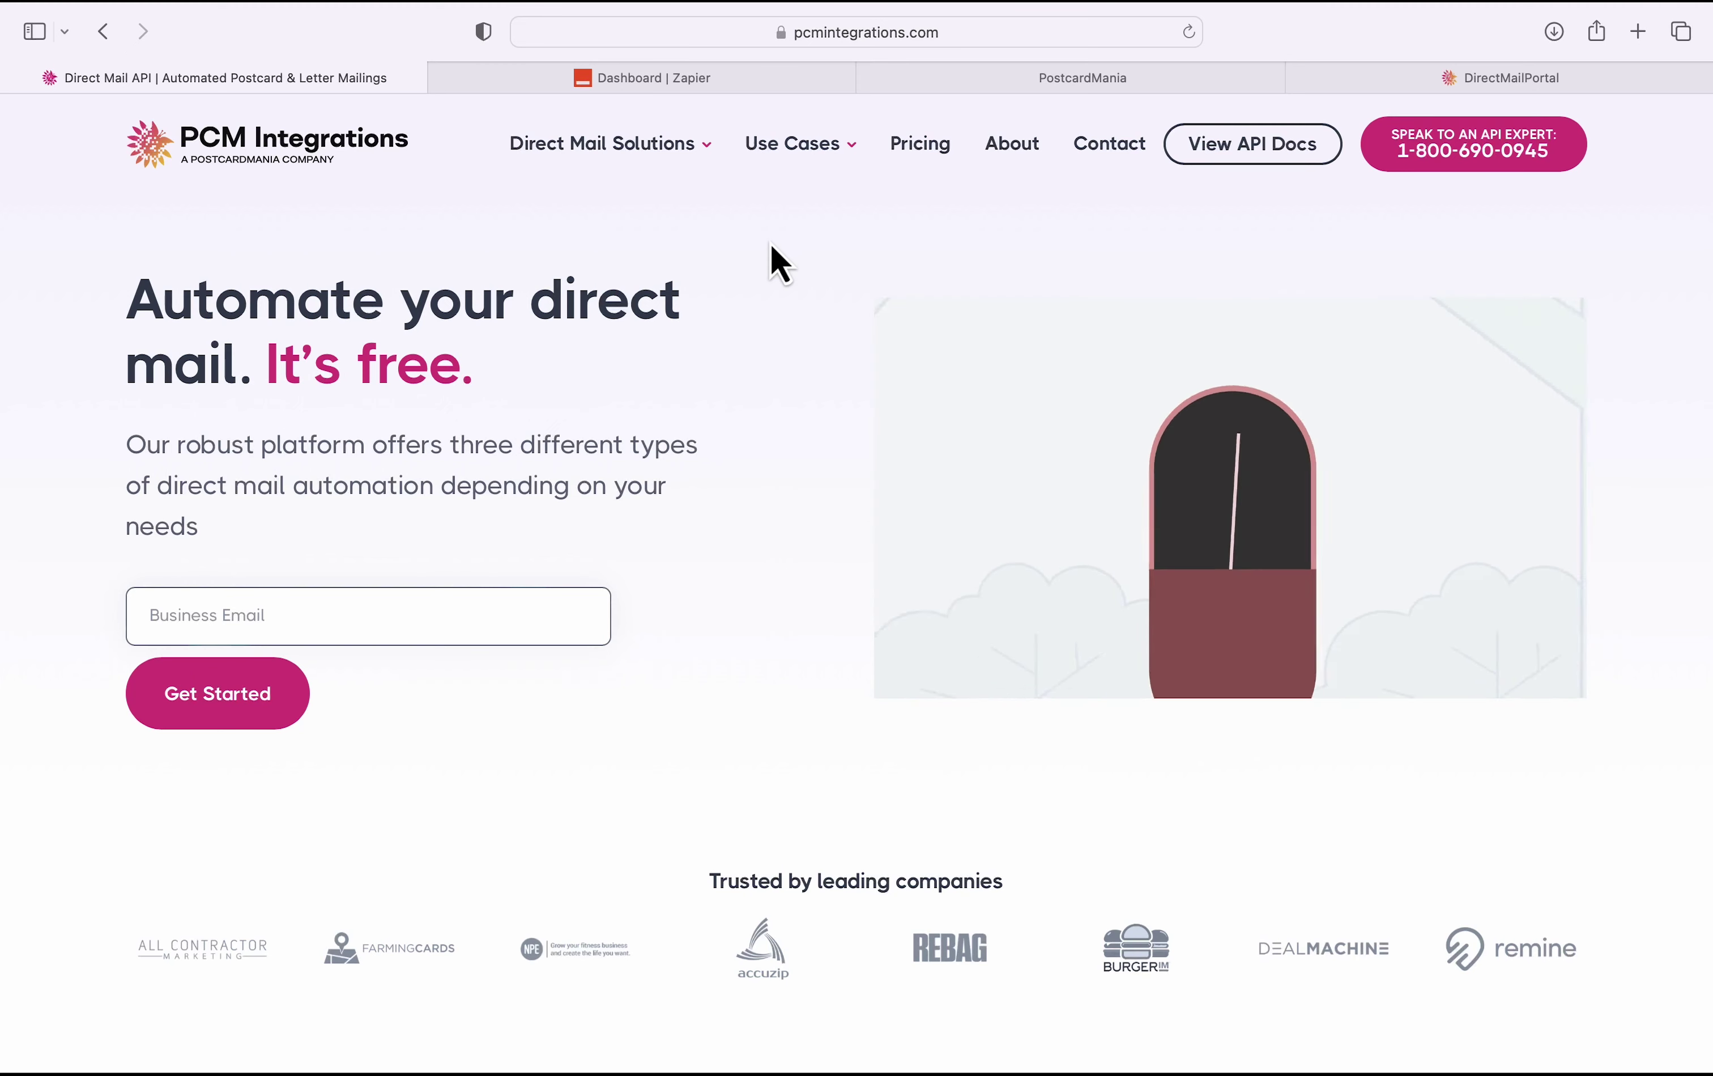
# Step: Look over the GoHighLevel and PCM Integrations portal tabs, then return to the Zapier dashboard
pyautogui.click(497, 78)
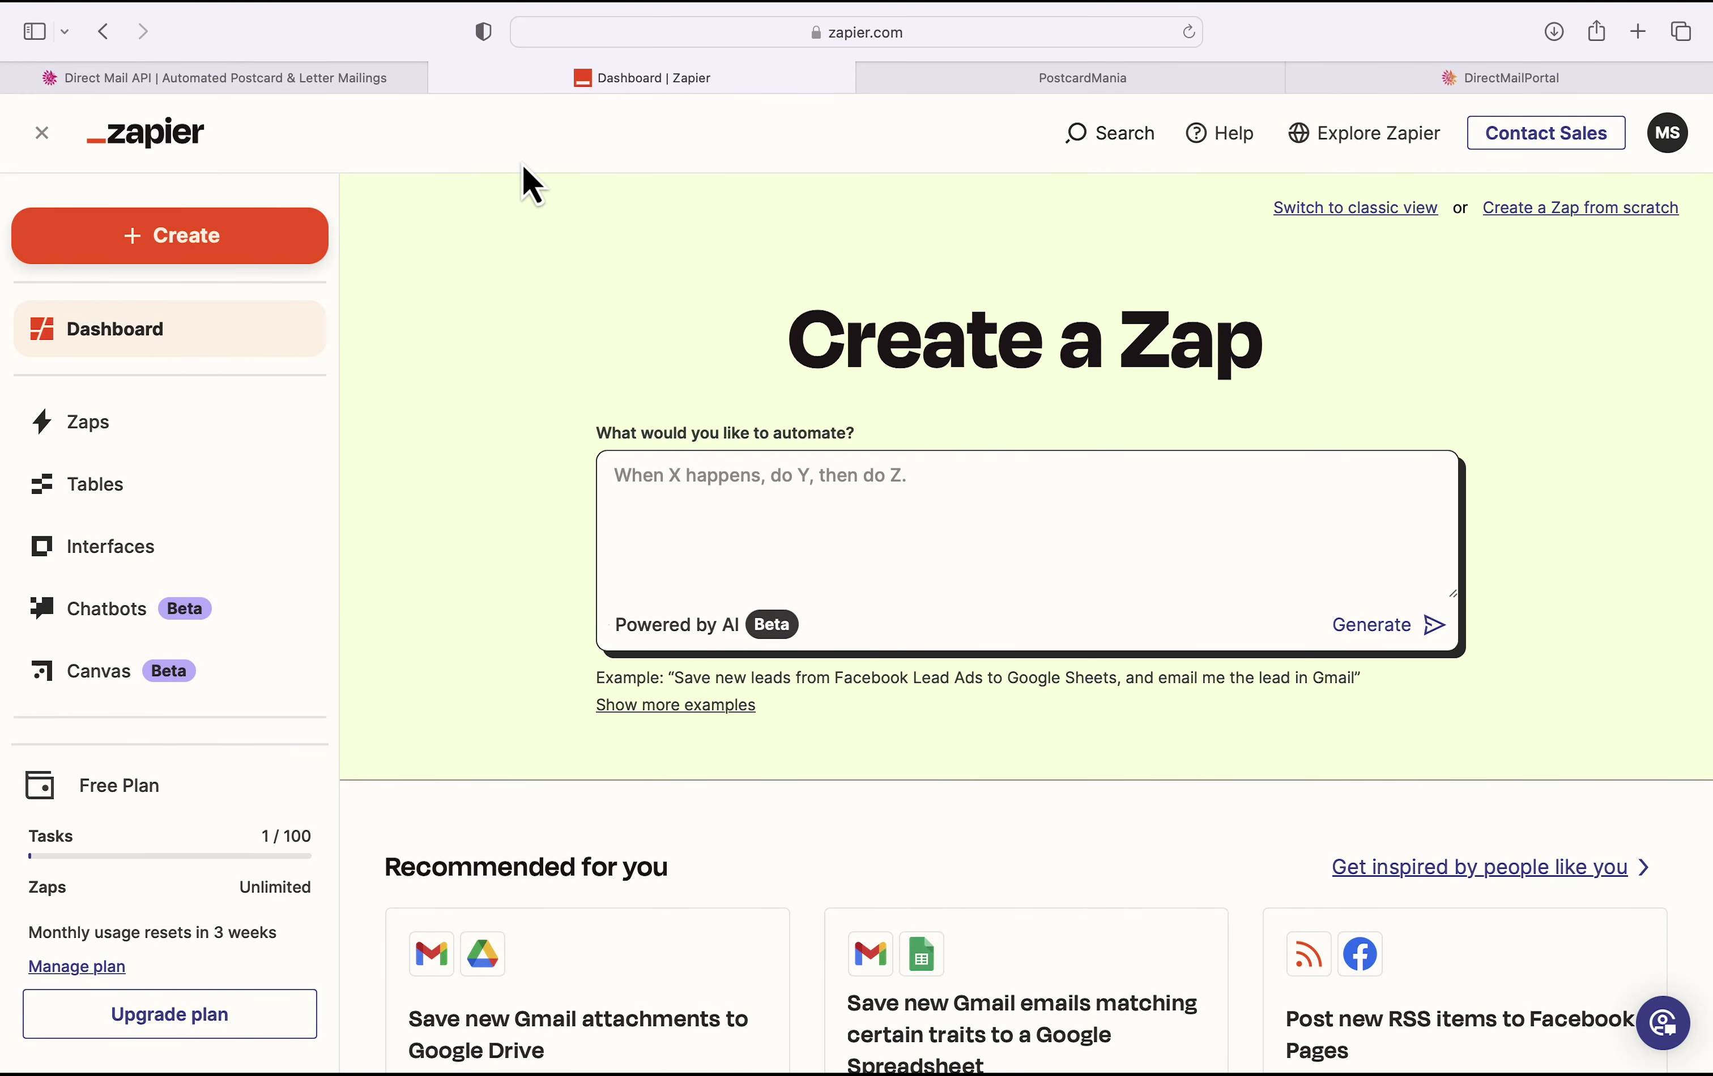
pyautogui.click(951, 79)
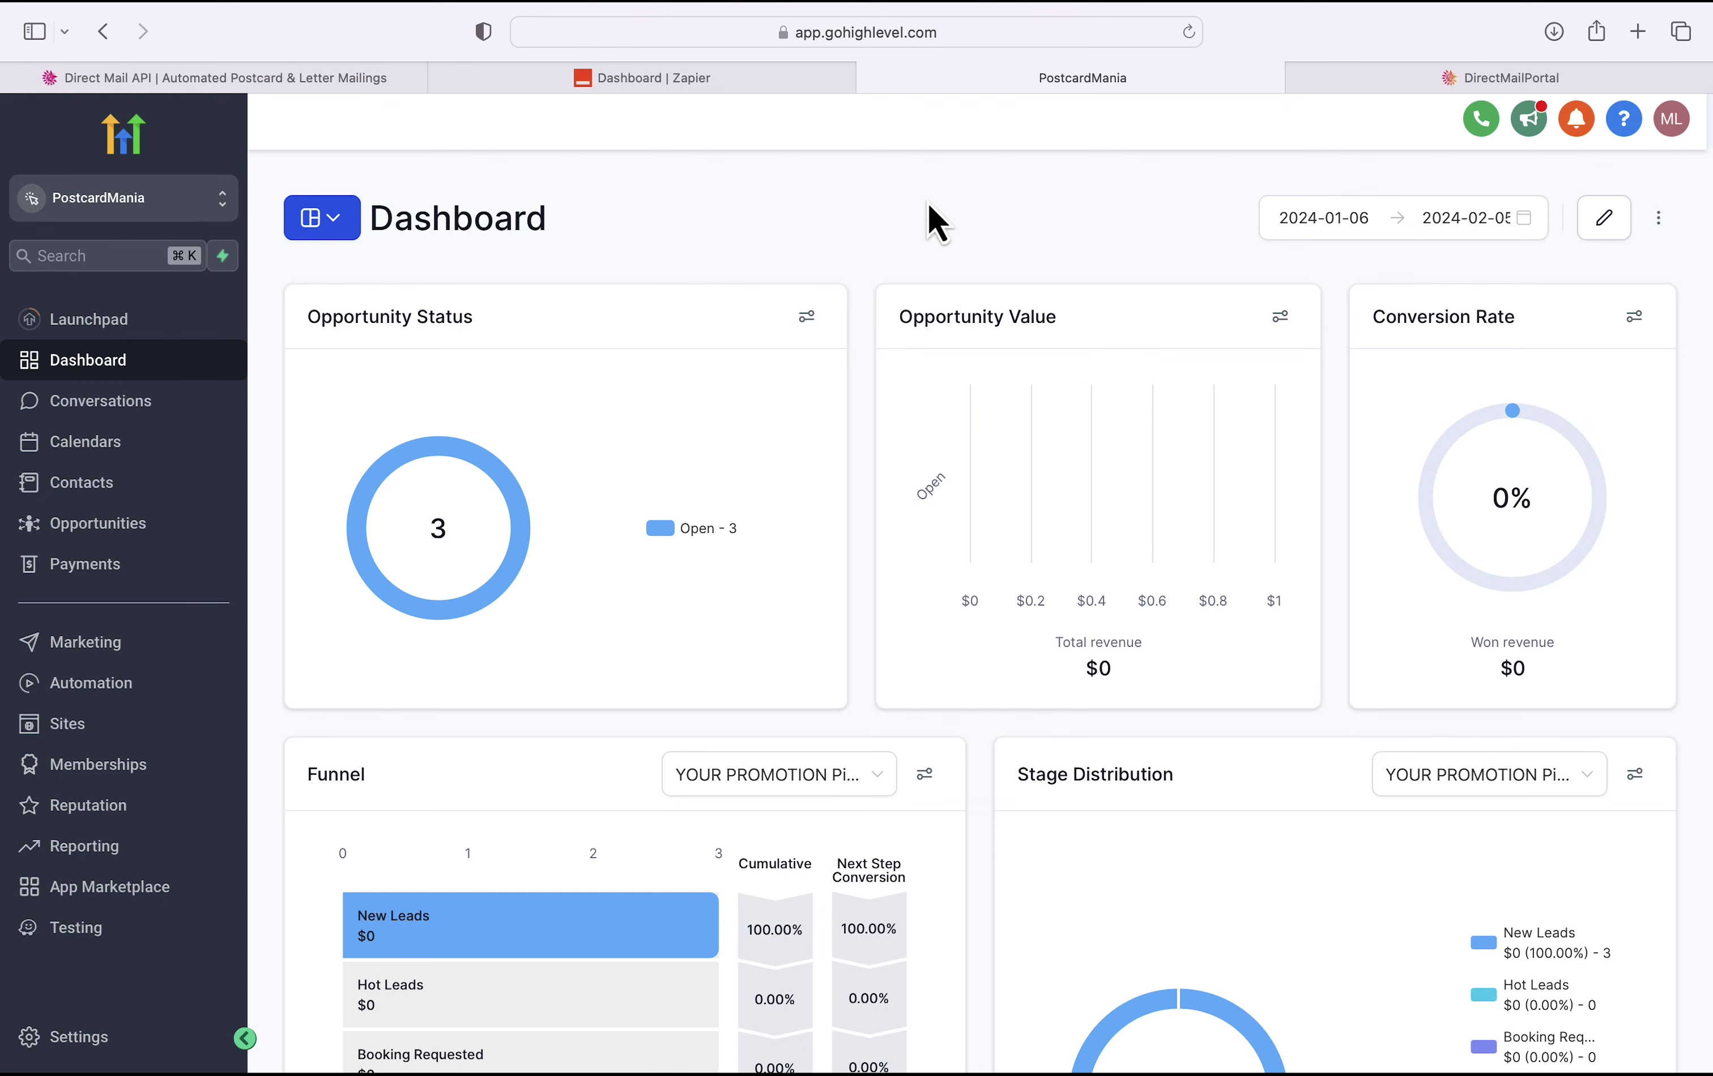
pyautogui.click(1381, 77)
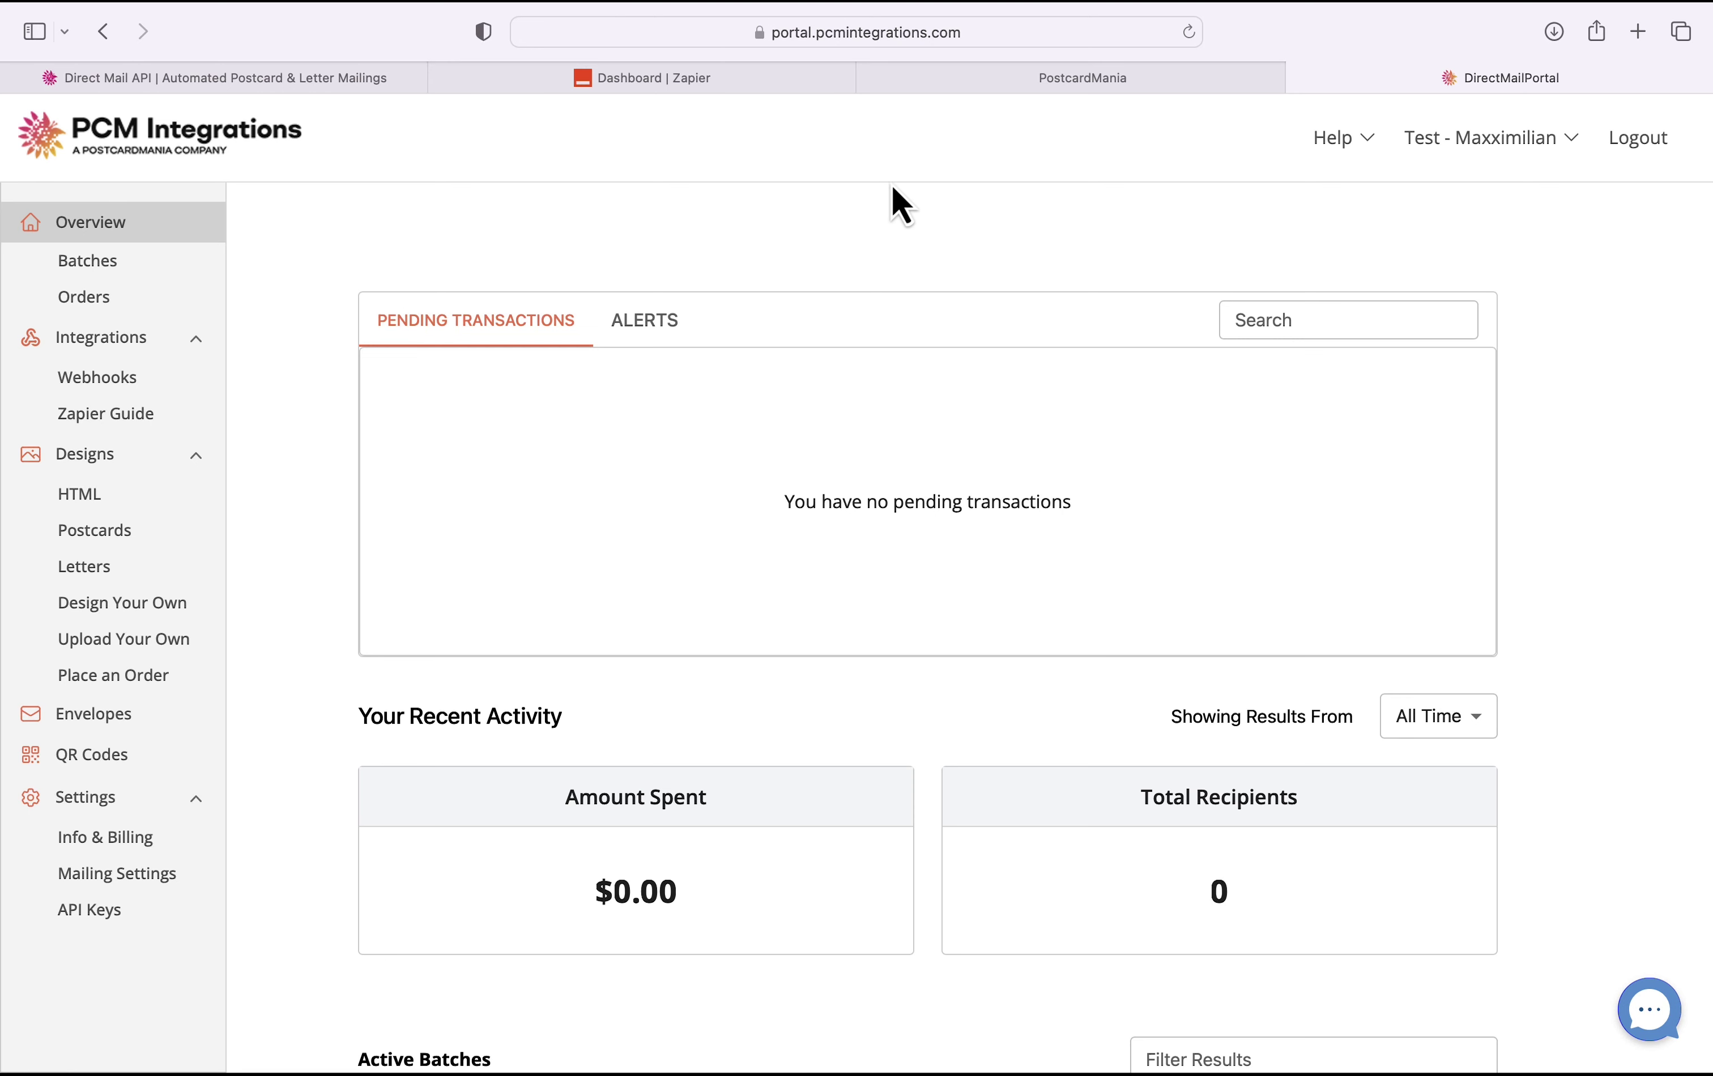
pyautogui.click(770, 72)
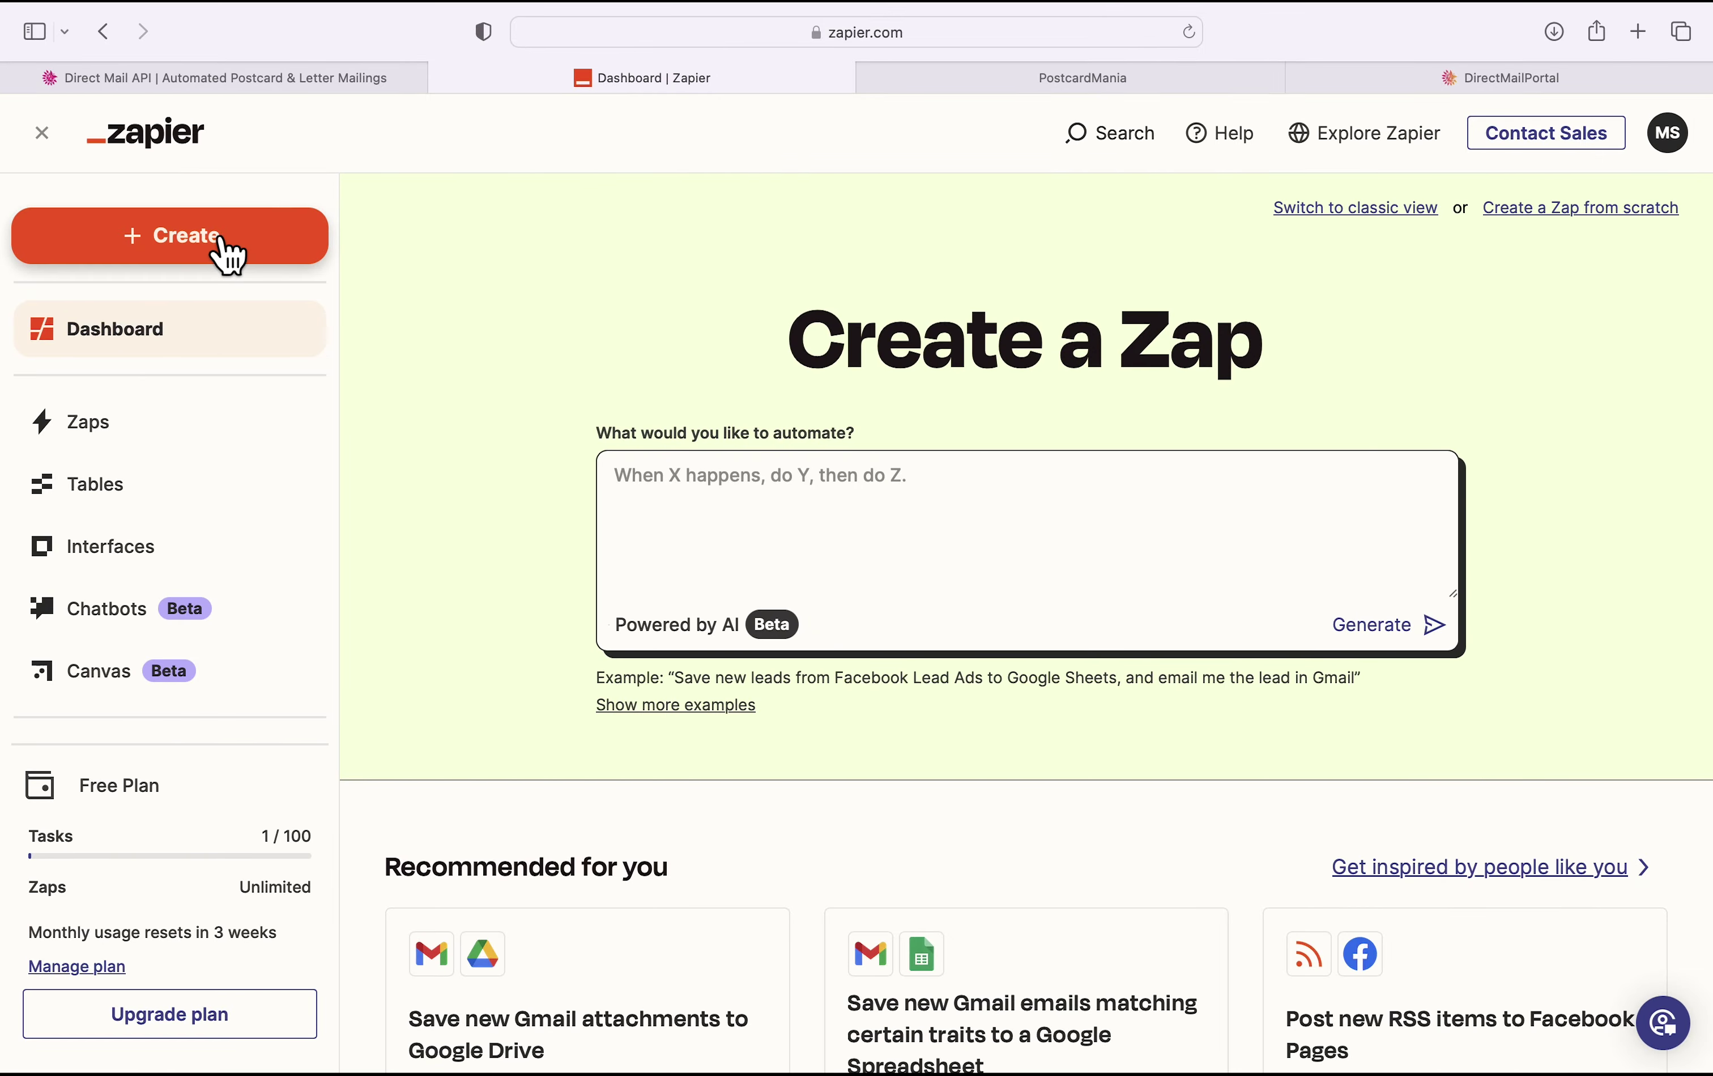
# Step: Create a new Zap from the Create menu, opening an Untitled Zap draft
pyautogui.click(245, 253)
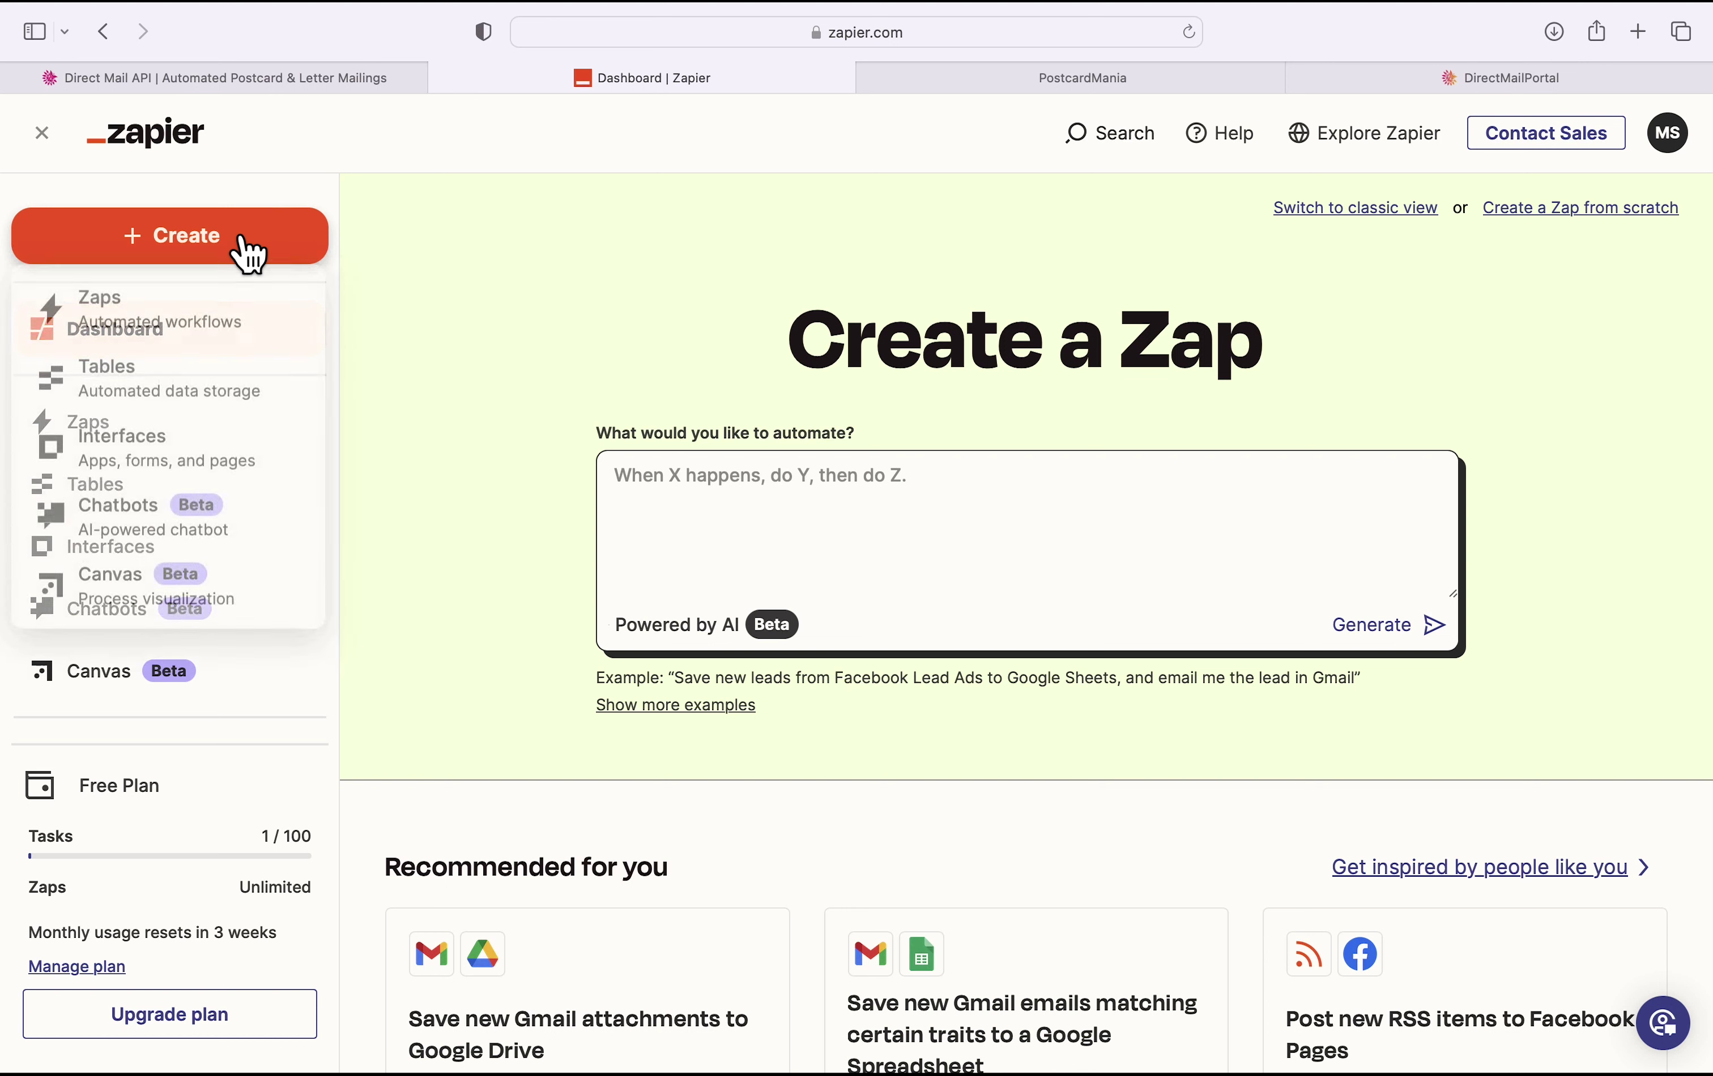
pyautogui.click(211, 316)
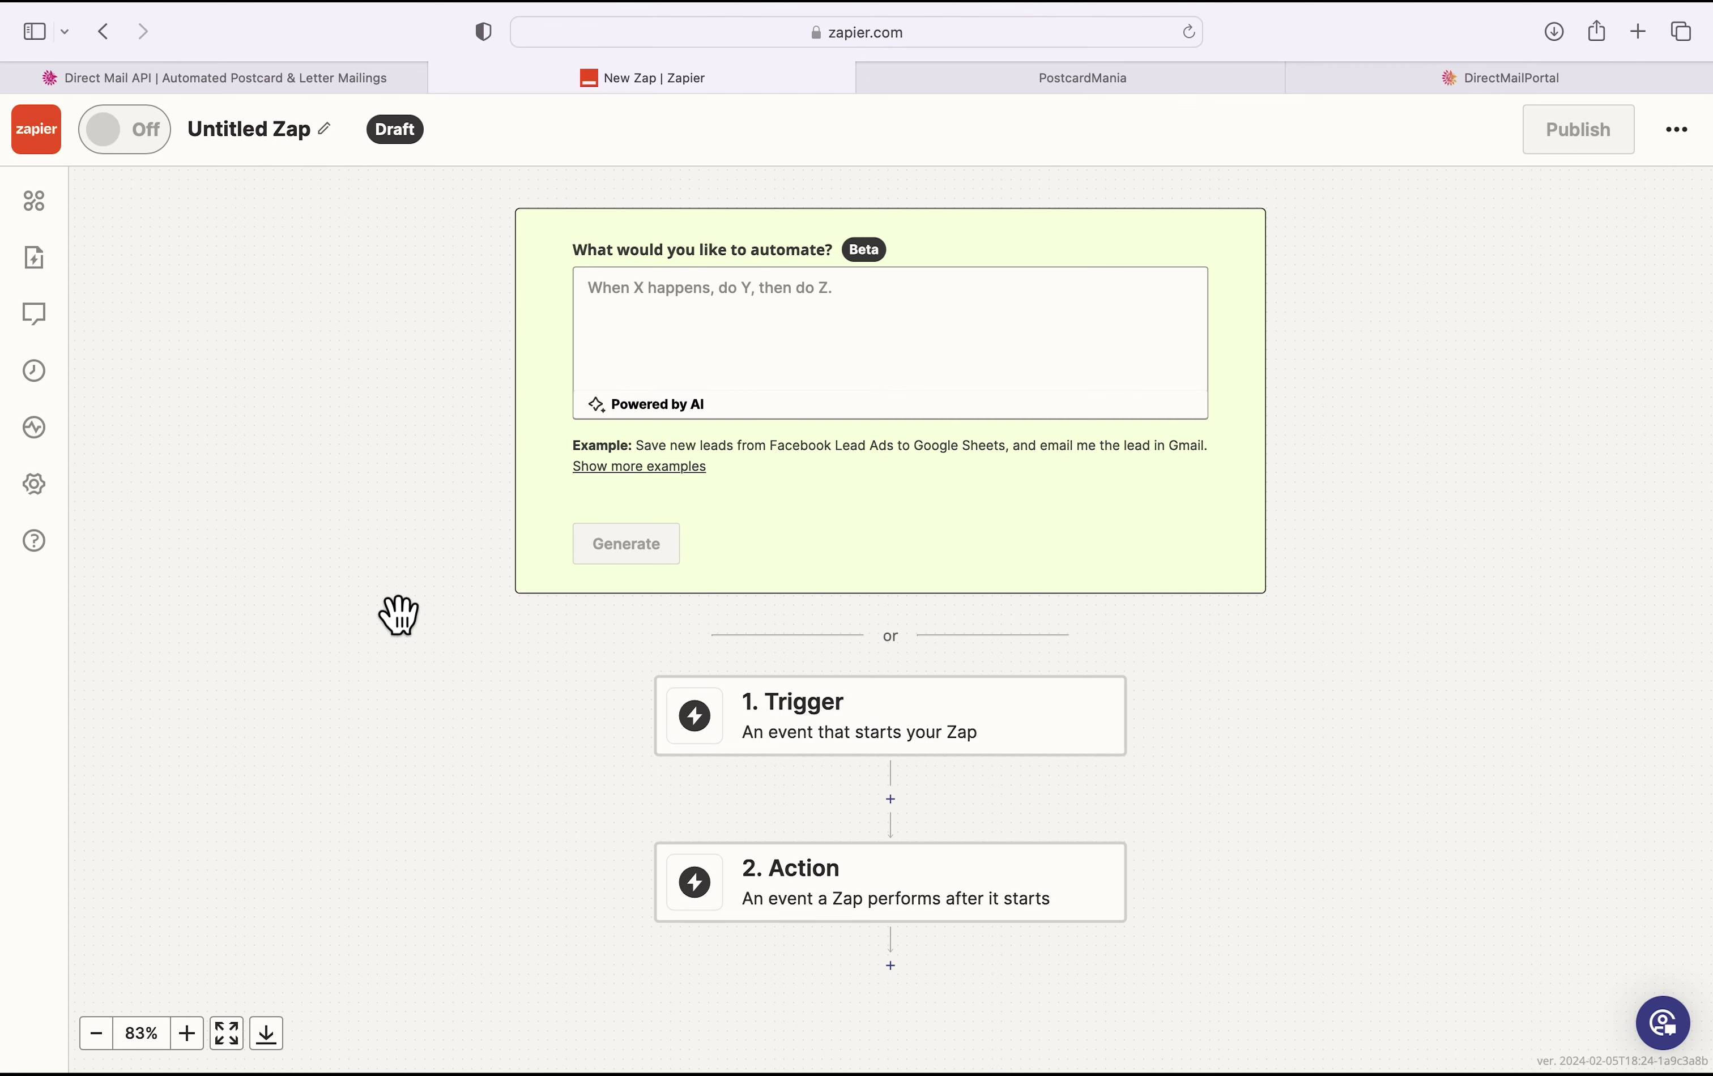
pyautogui.scroll(-1, 439, 759)
pyautogui.scroll(-4, 439, 762)
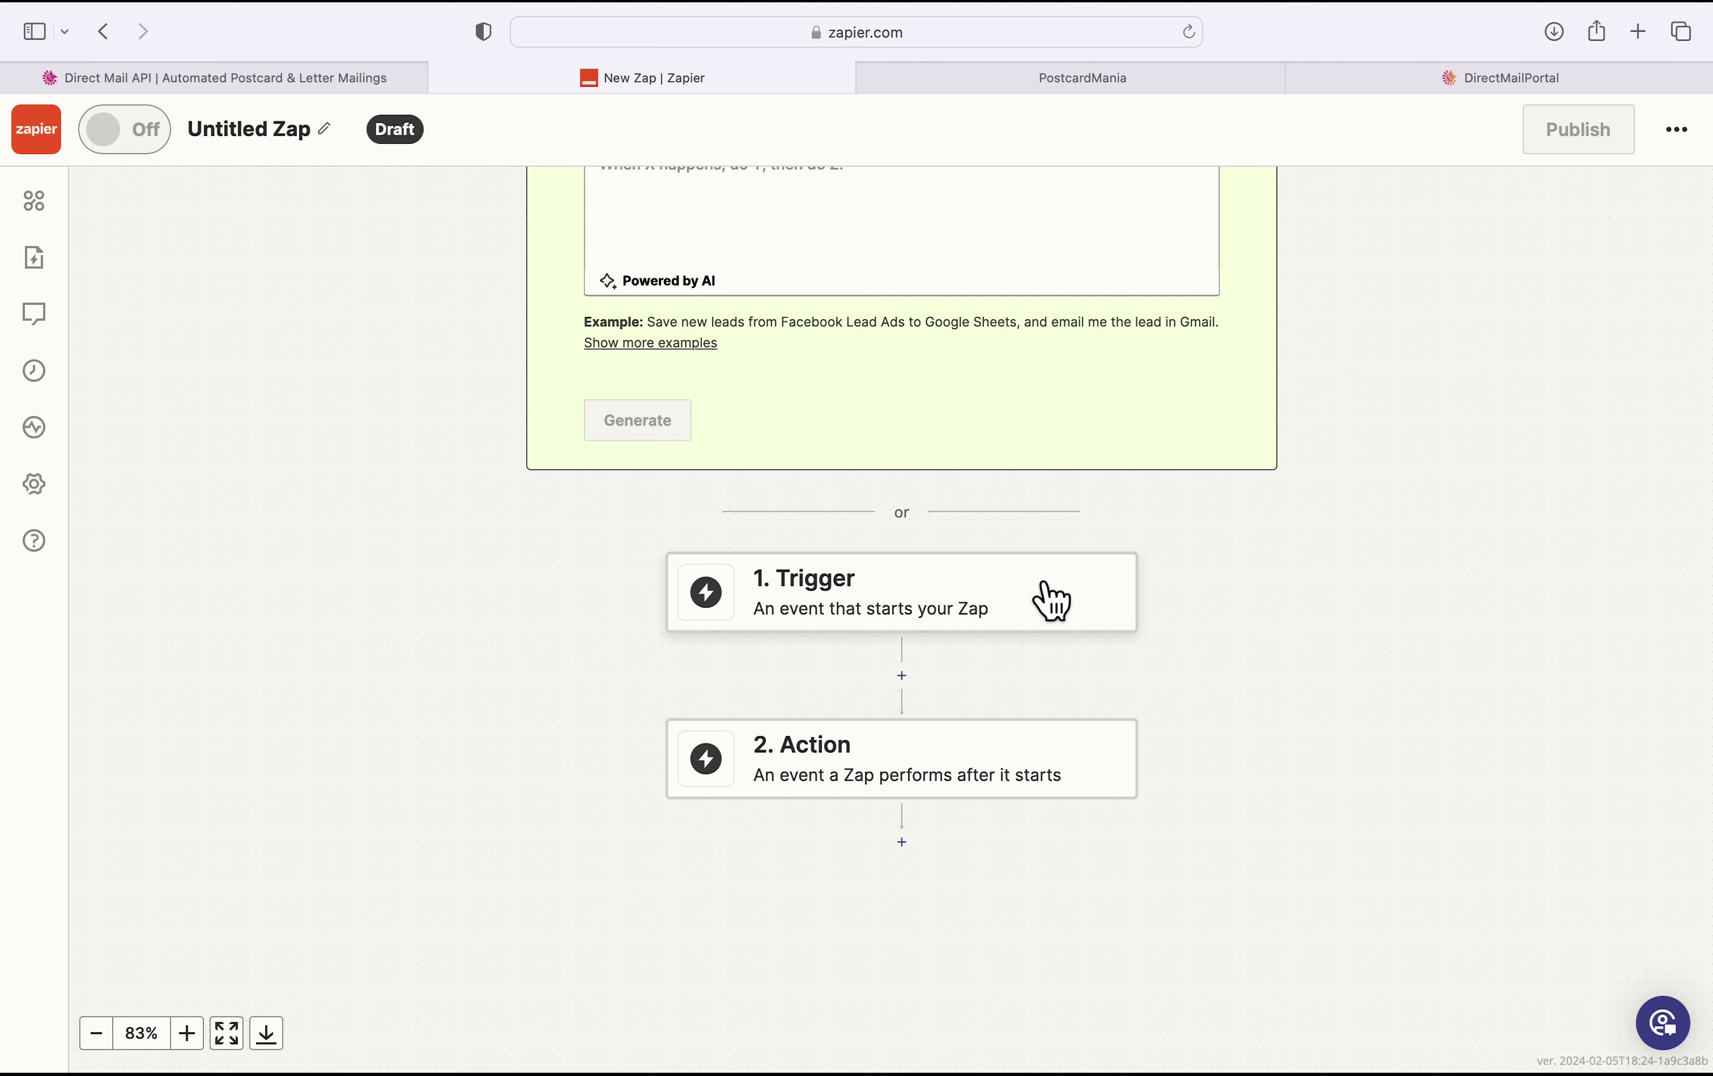
# Step: Make LeadConnector's Pipeline Stage Changed event the trigger and continue to account setup
pyautogui.click(1059, 609)
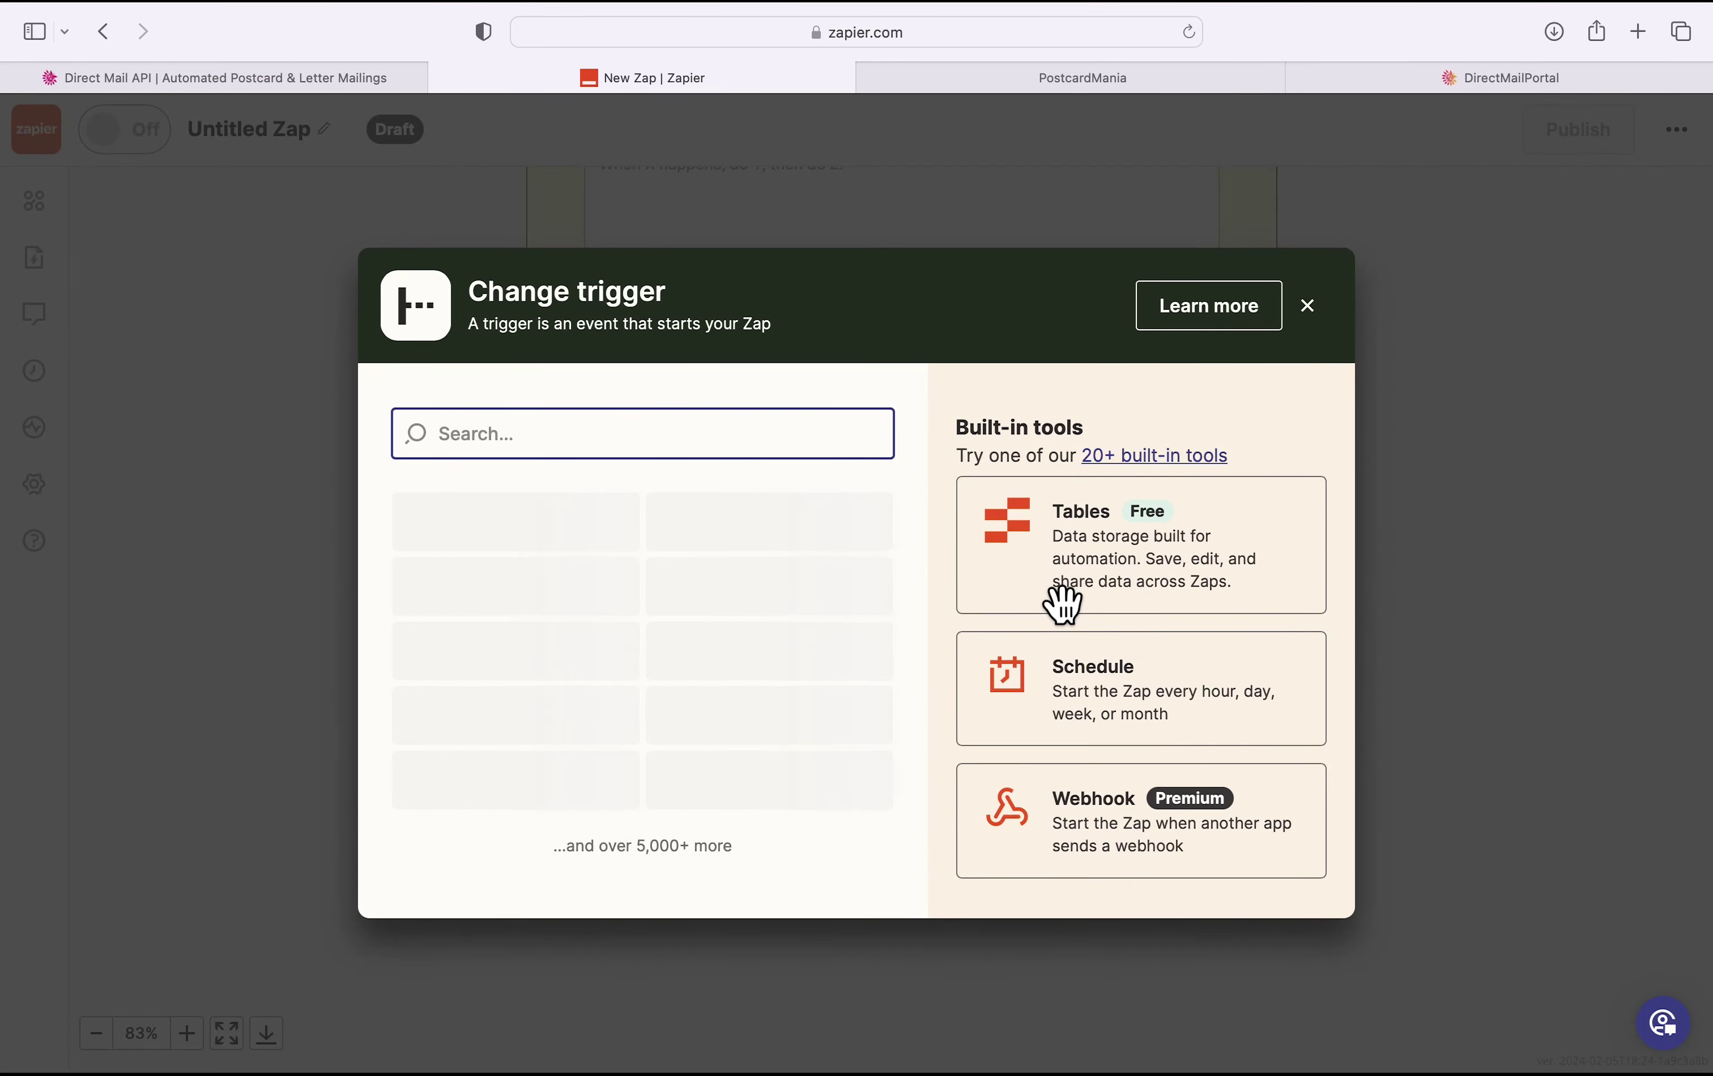
pyautogui.write('Lead')
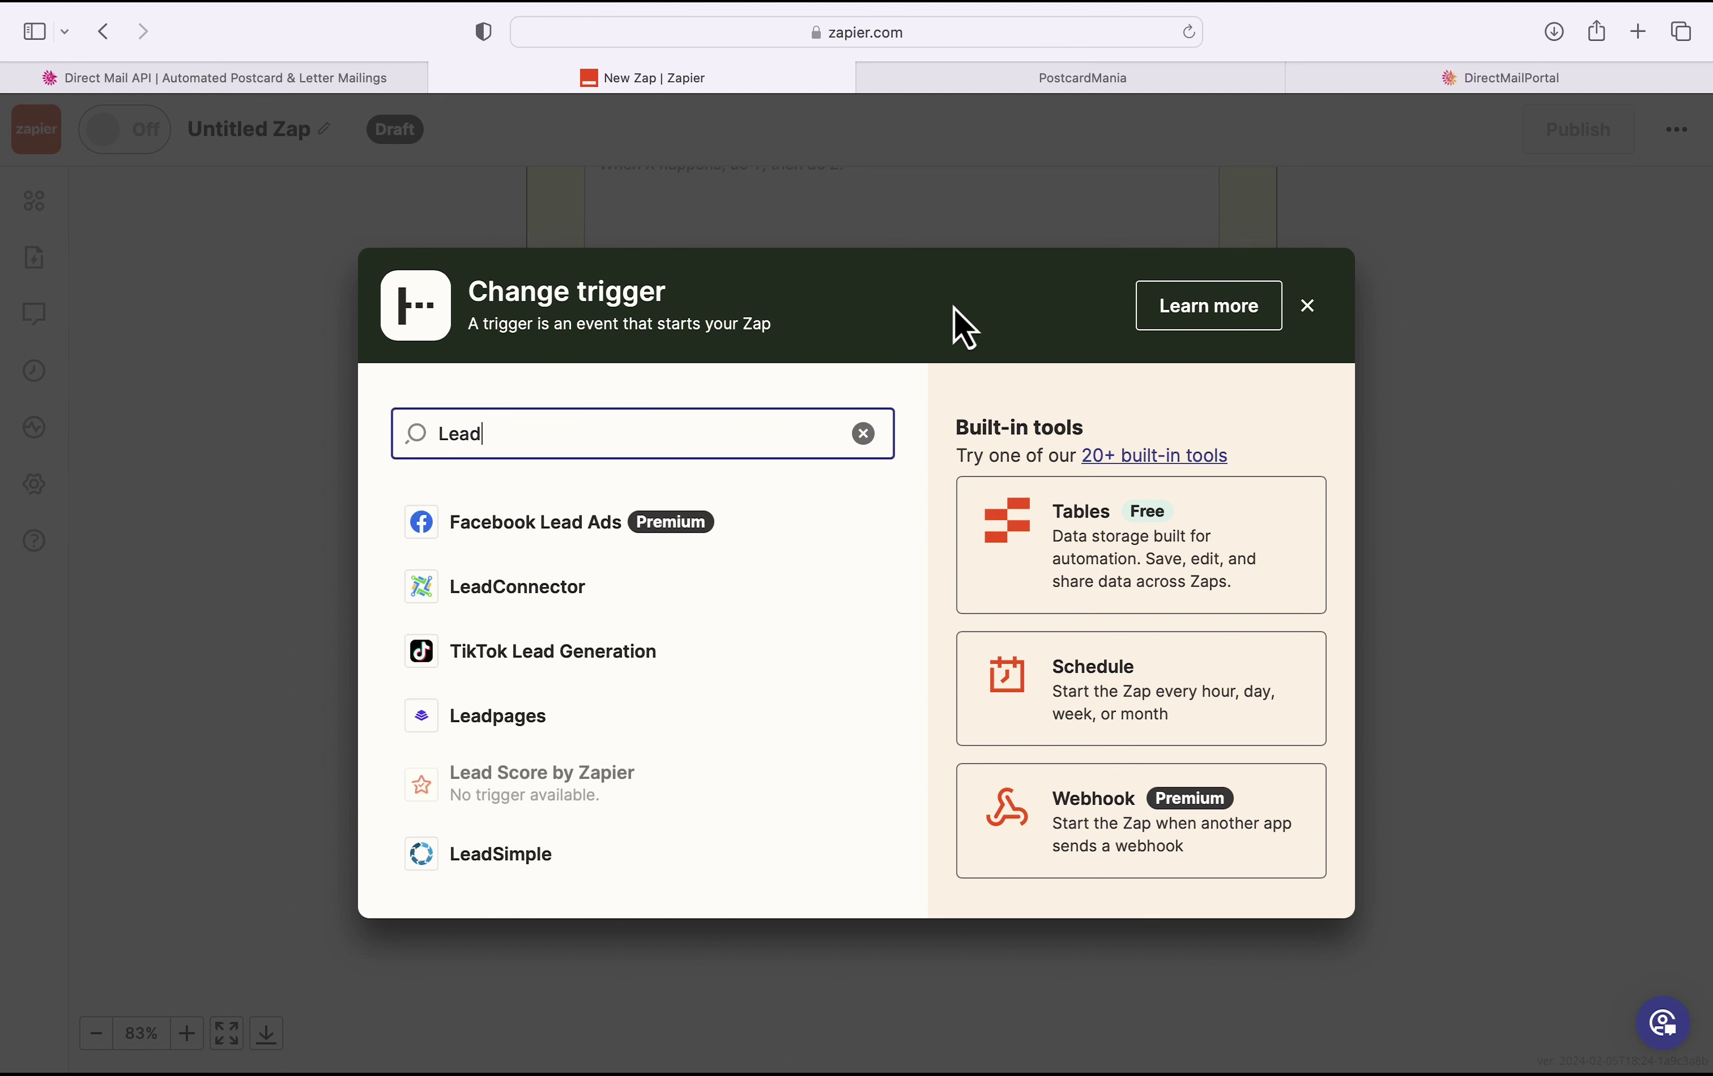
pyautogui.click(605, 589)
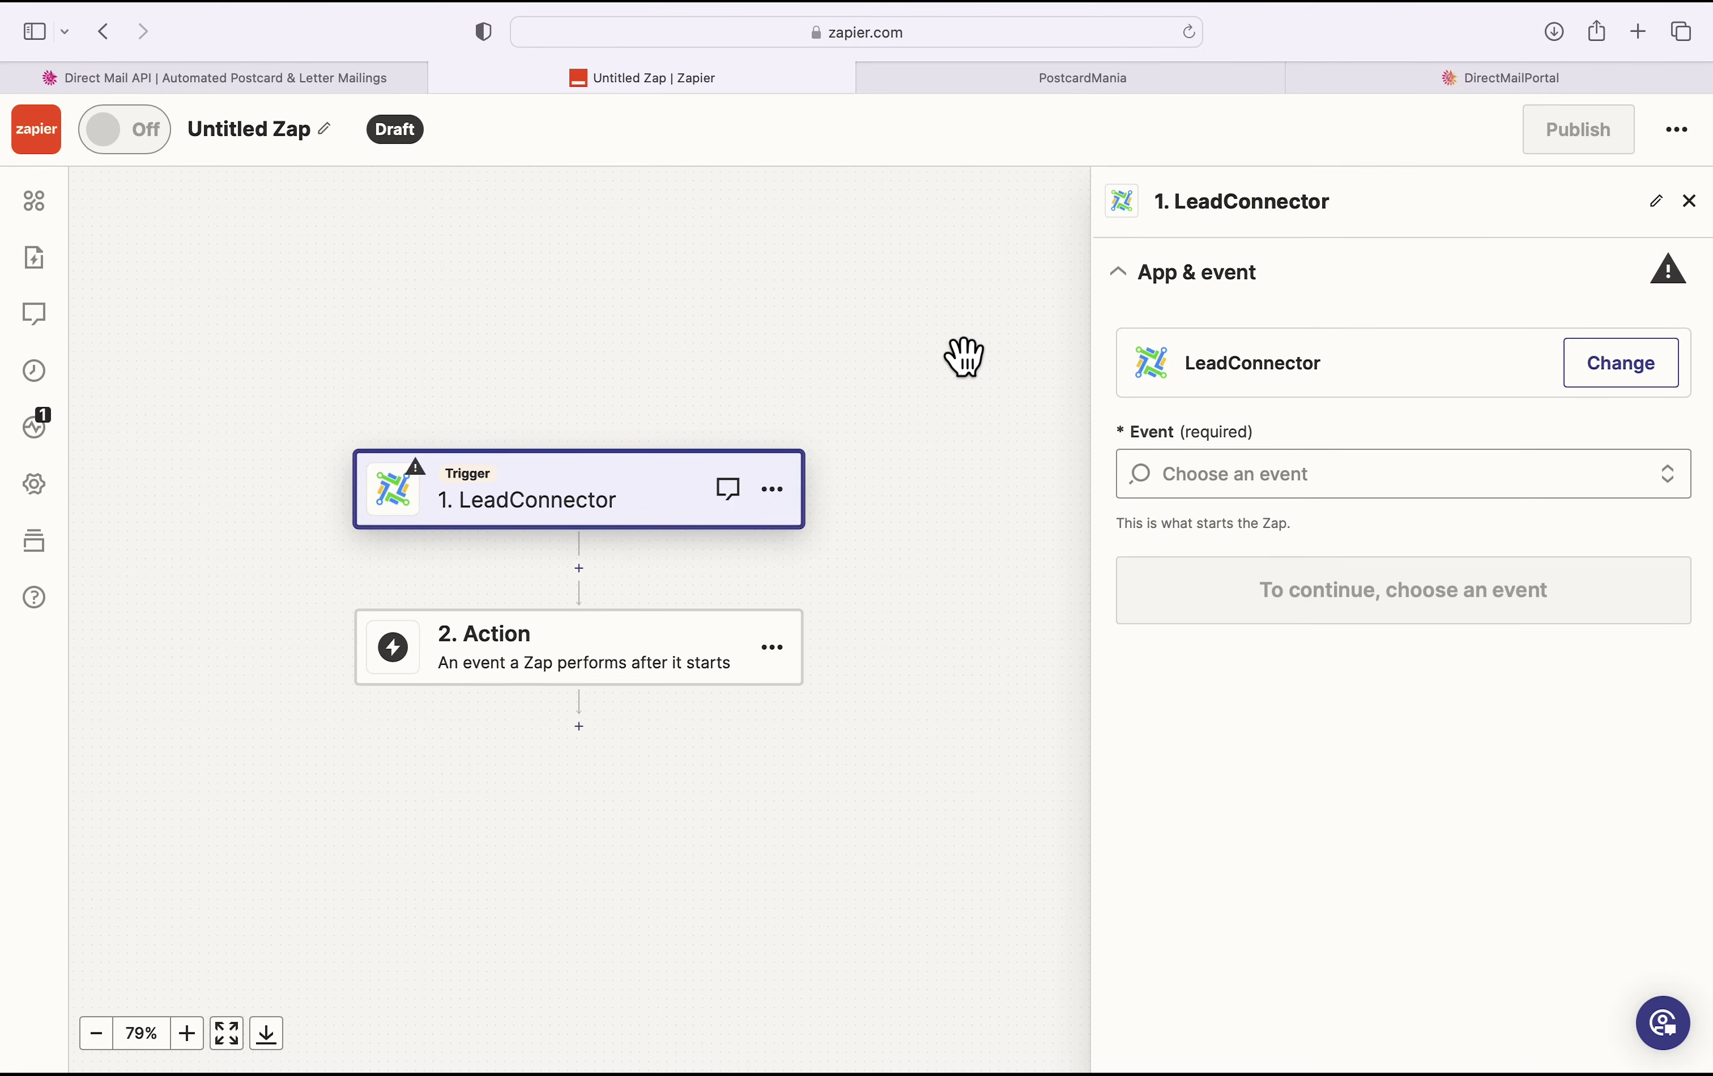
pyautogui.click(1581, 471)
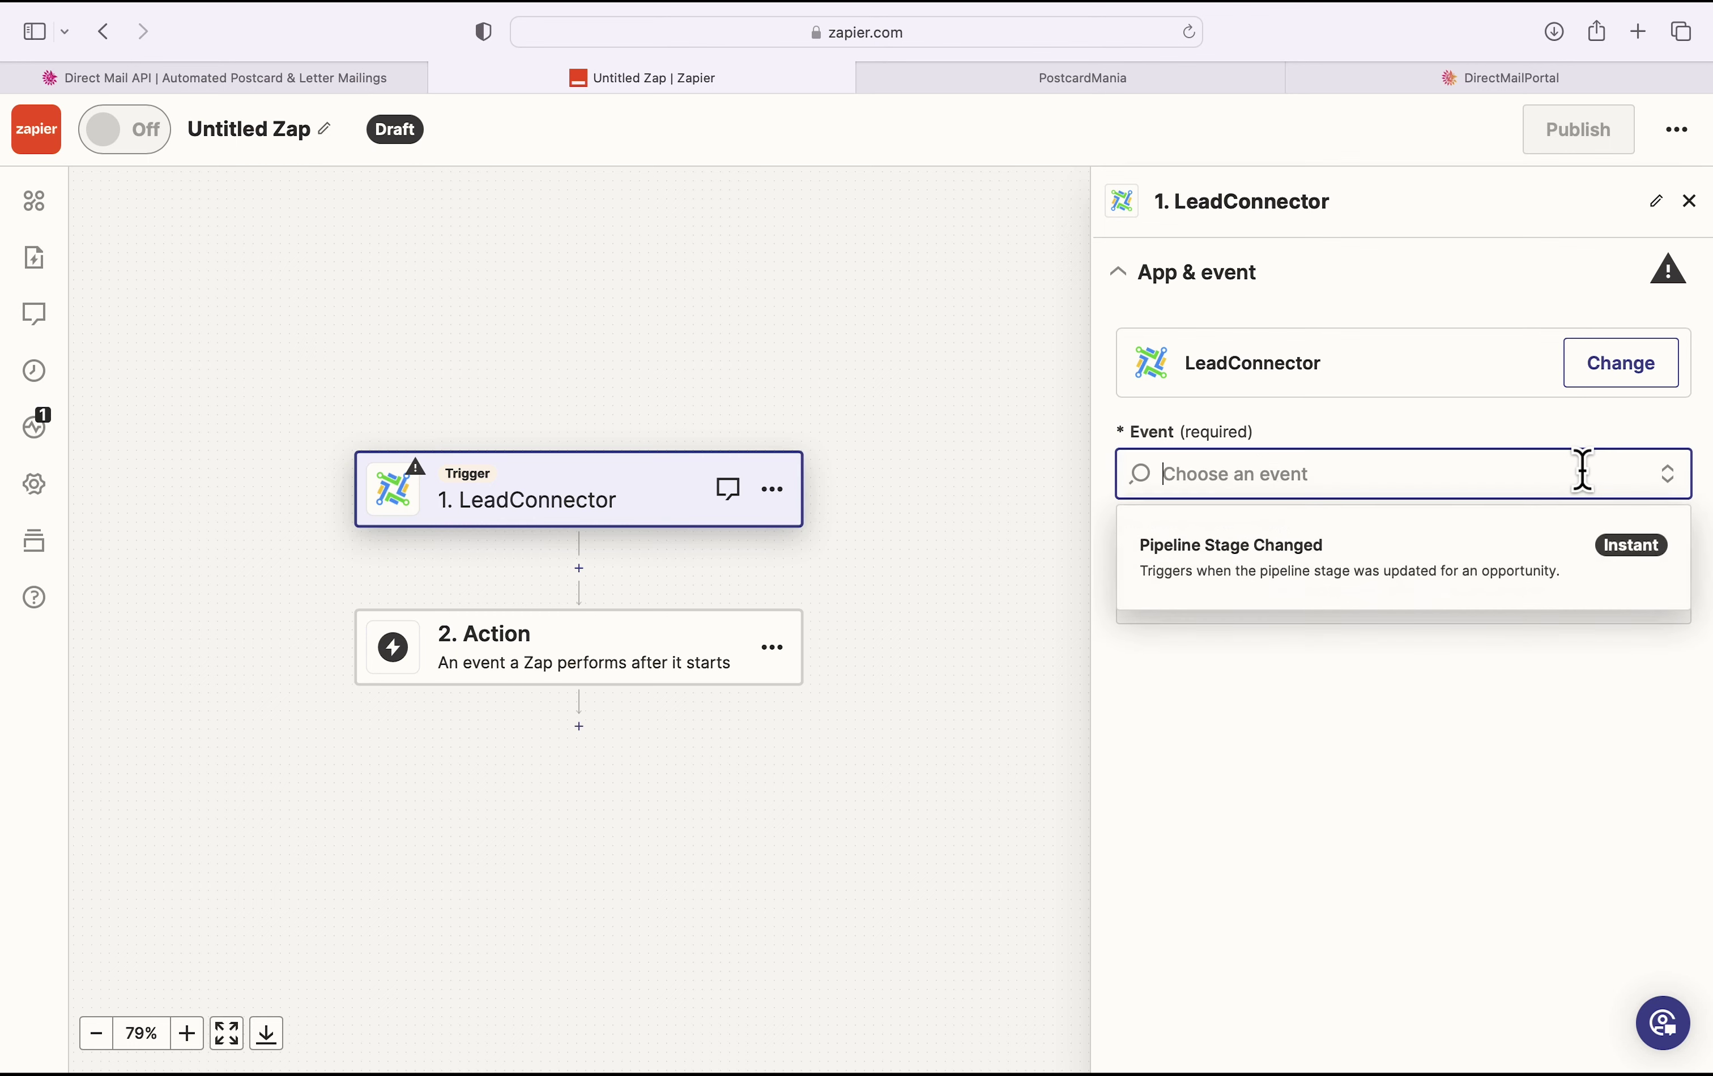
pyautogui.click(1404, 559)
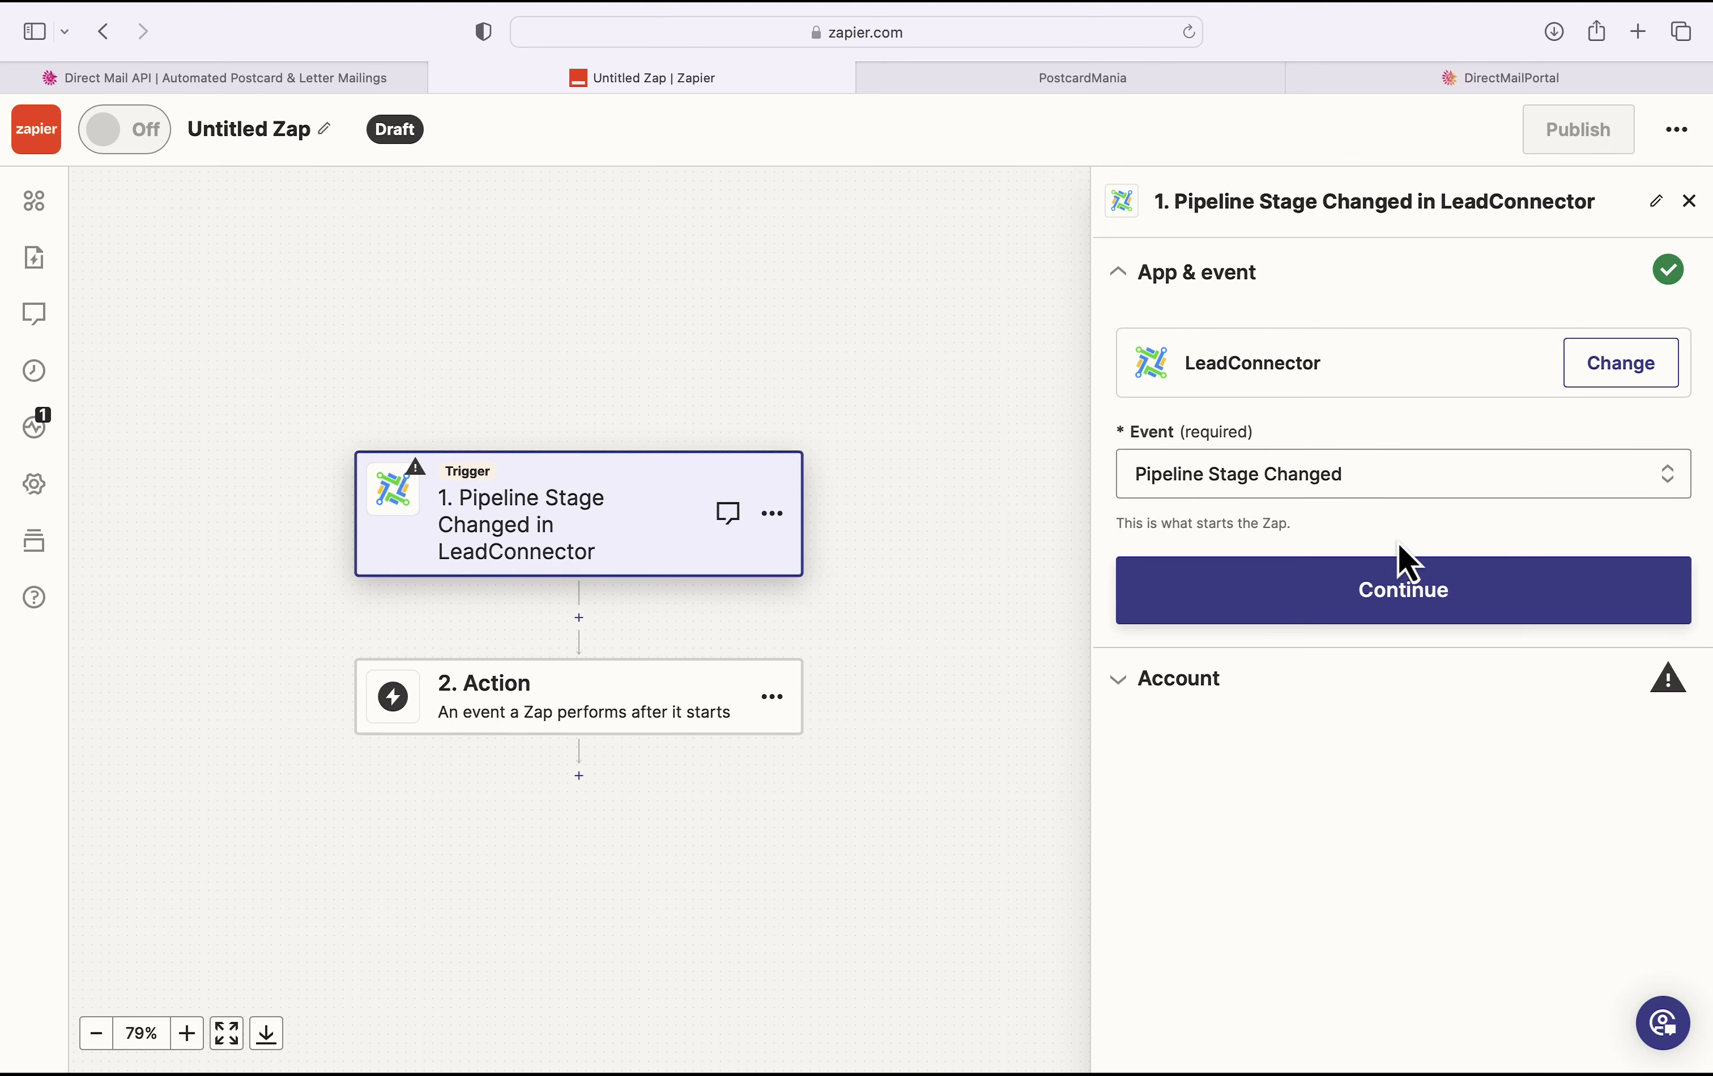
pyautogui.click(1422, 601)
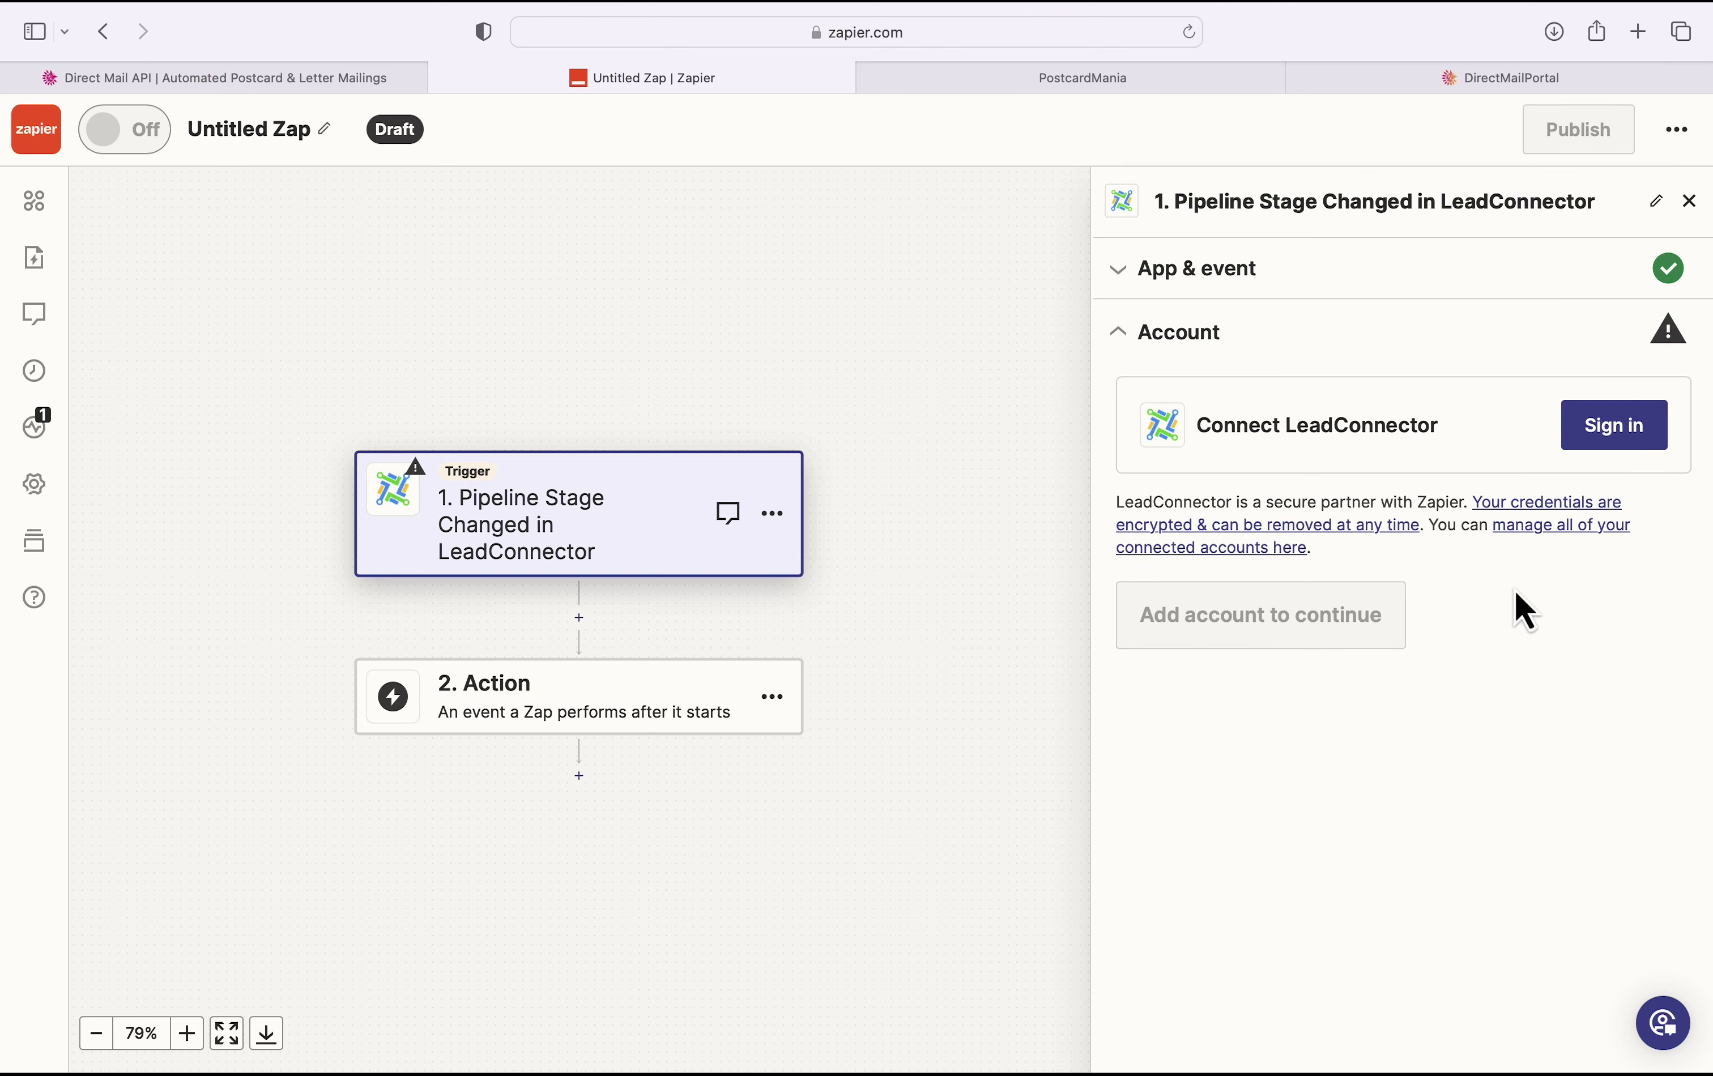
# Step: Begin the LeadConnector sign-in, then open GoHighLevel's Business Profile settings to find the API key
pyautogui.click(1625, 439)
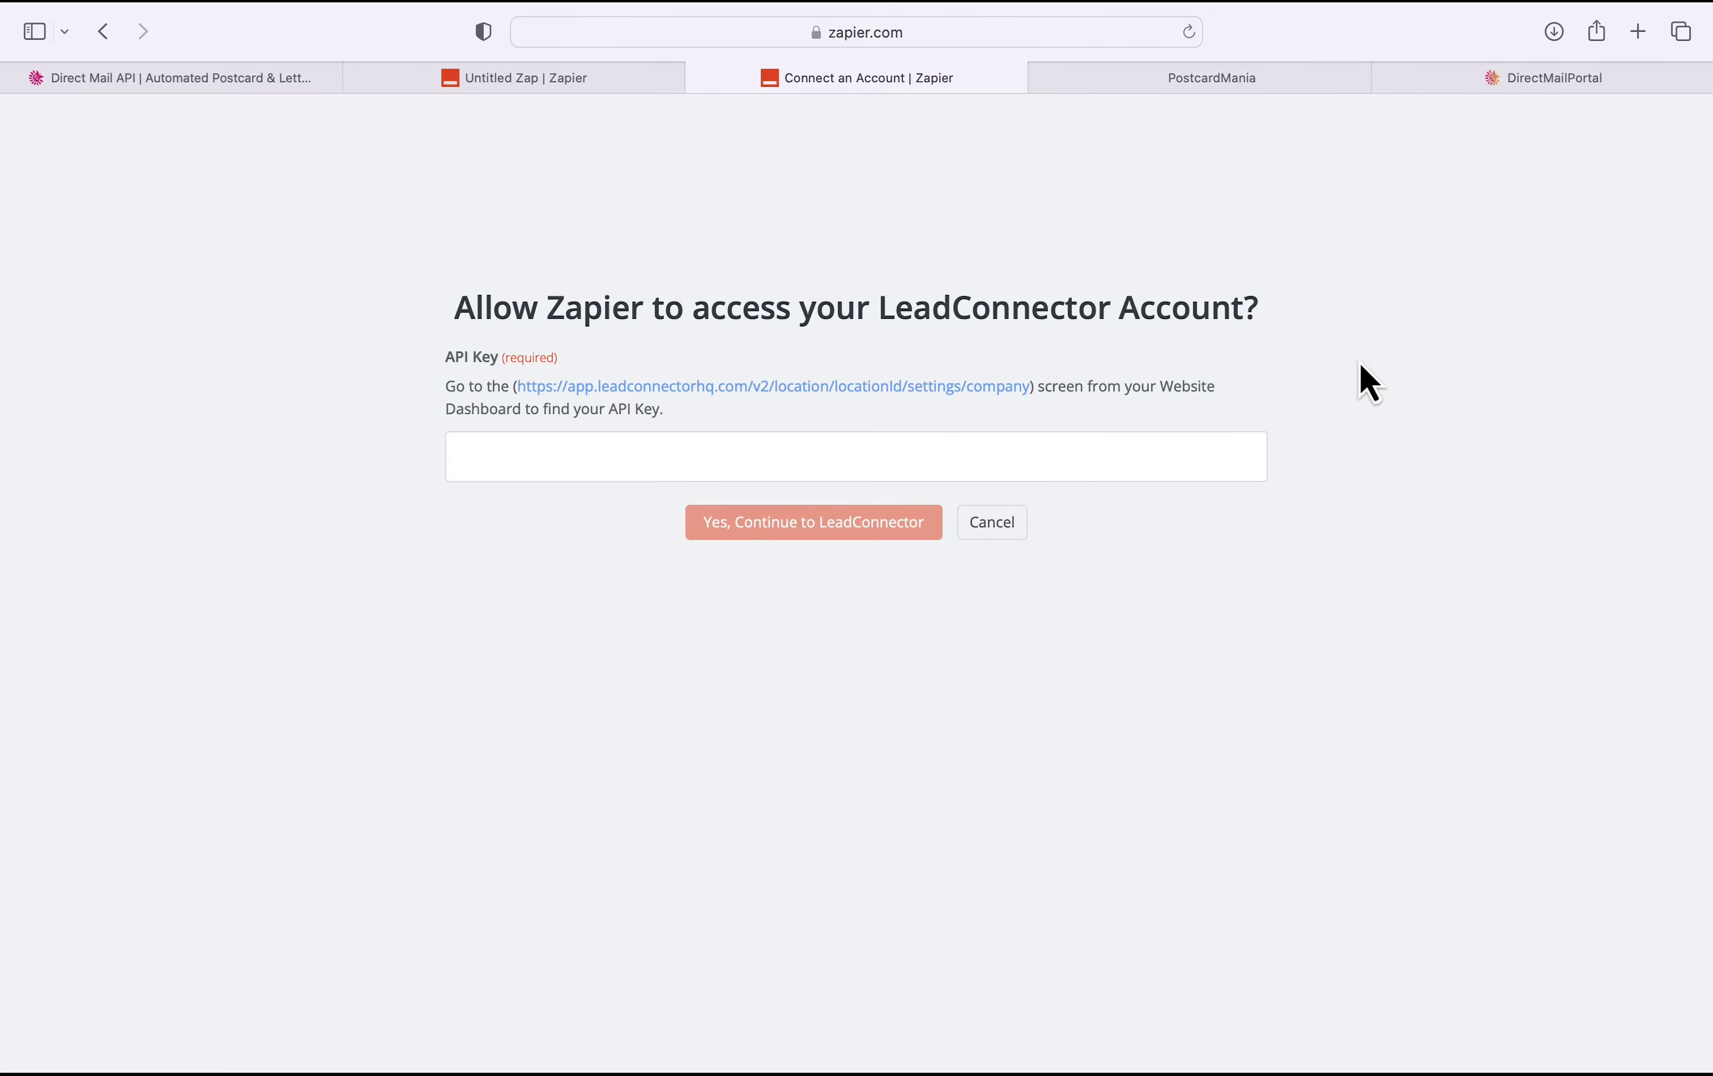
pyautogui.click(1309, 84)
pyautogui.click(78, 1037)
pyautogui.scroll(-10, 623, 499)
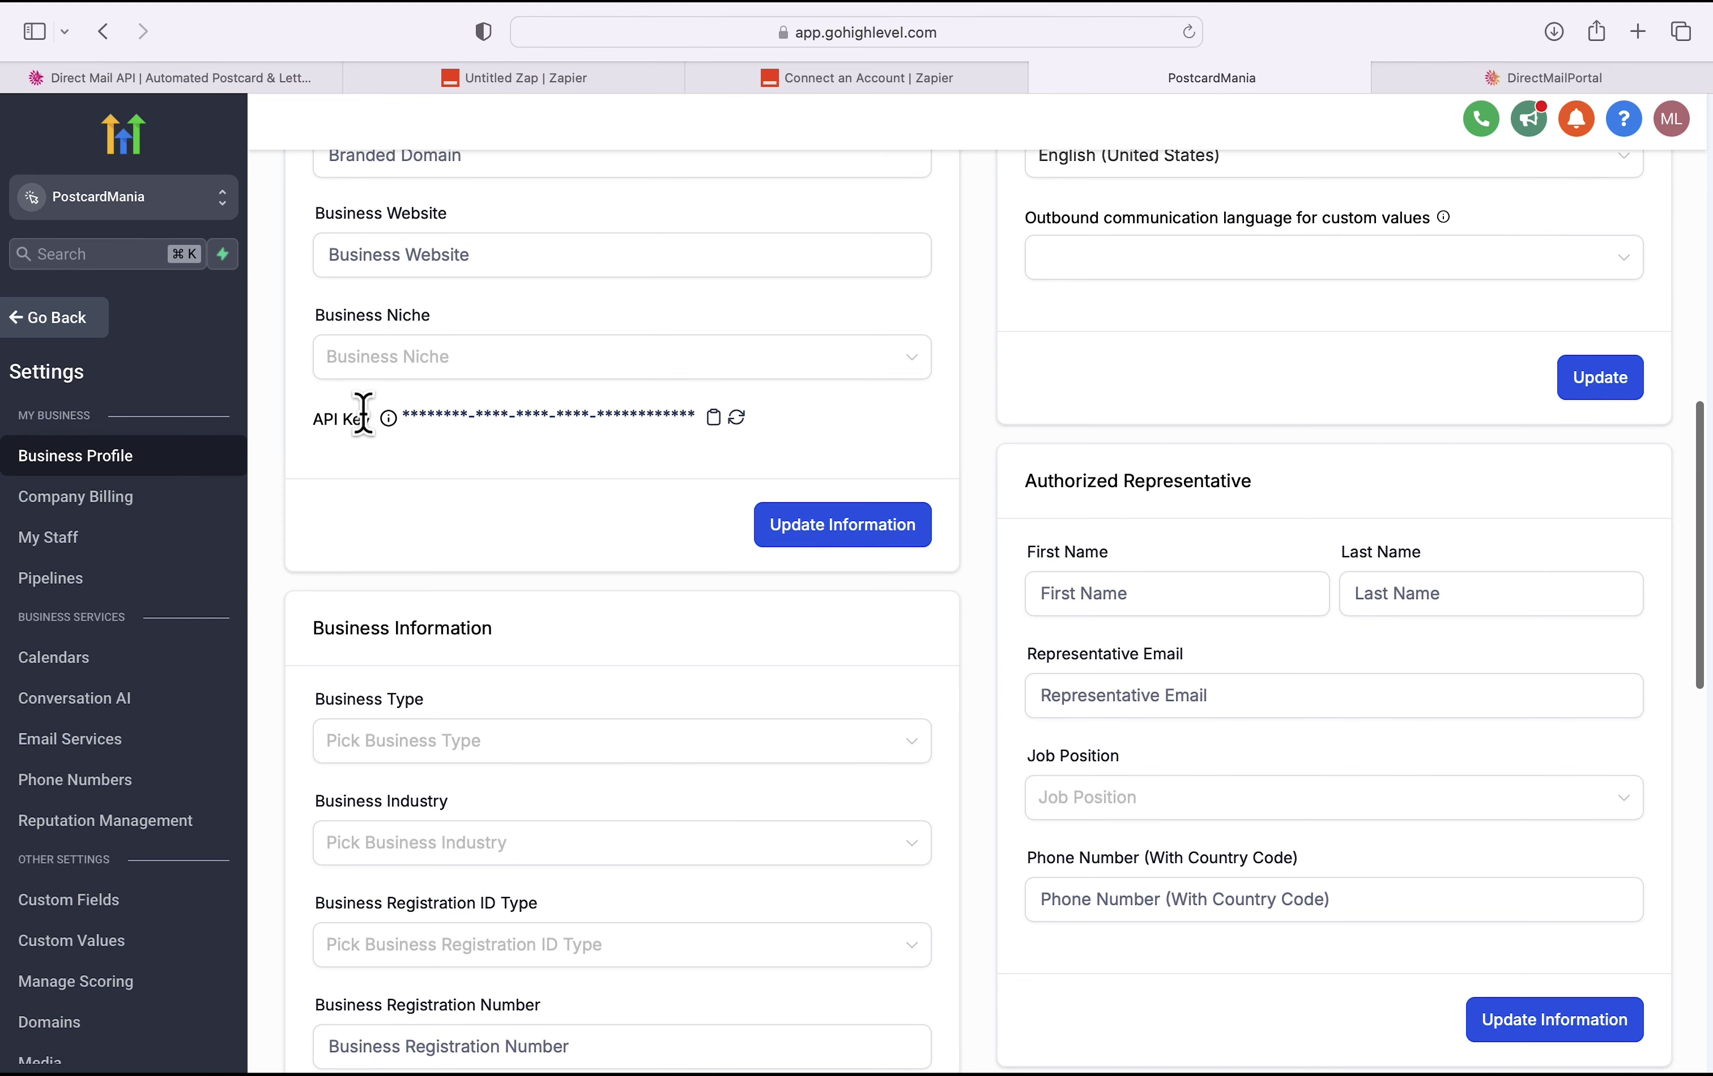
# Step: Copy the GoHighLevel location API key and paste it into Zapier's LeadConnector connection form
pyautogui.click(508, 422)
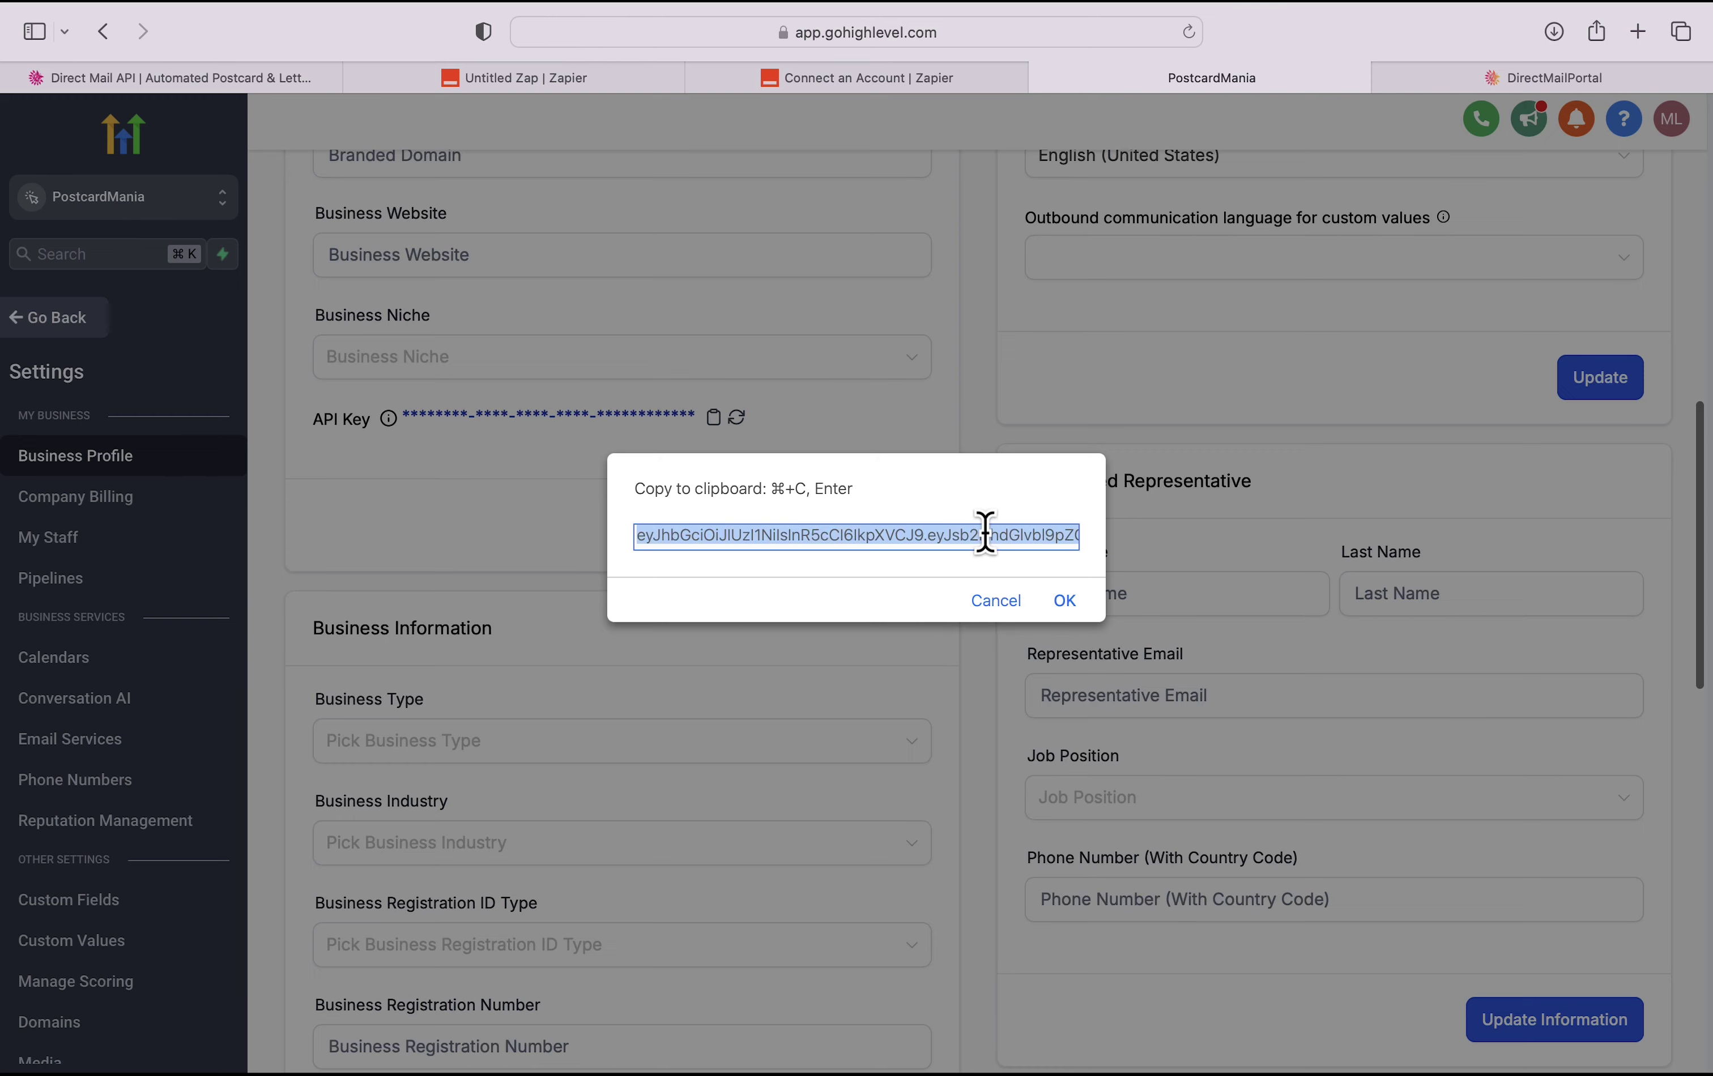
pyautogui.click(1060, 602)
pyautogui.click(969, 82)
pyautogui.press('super+v')
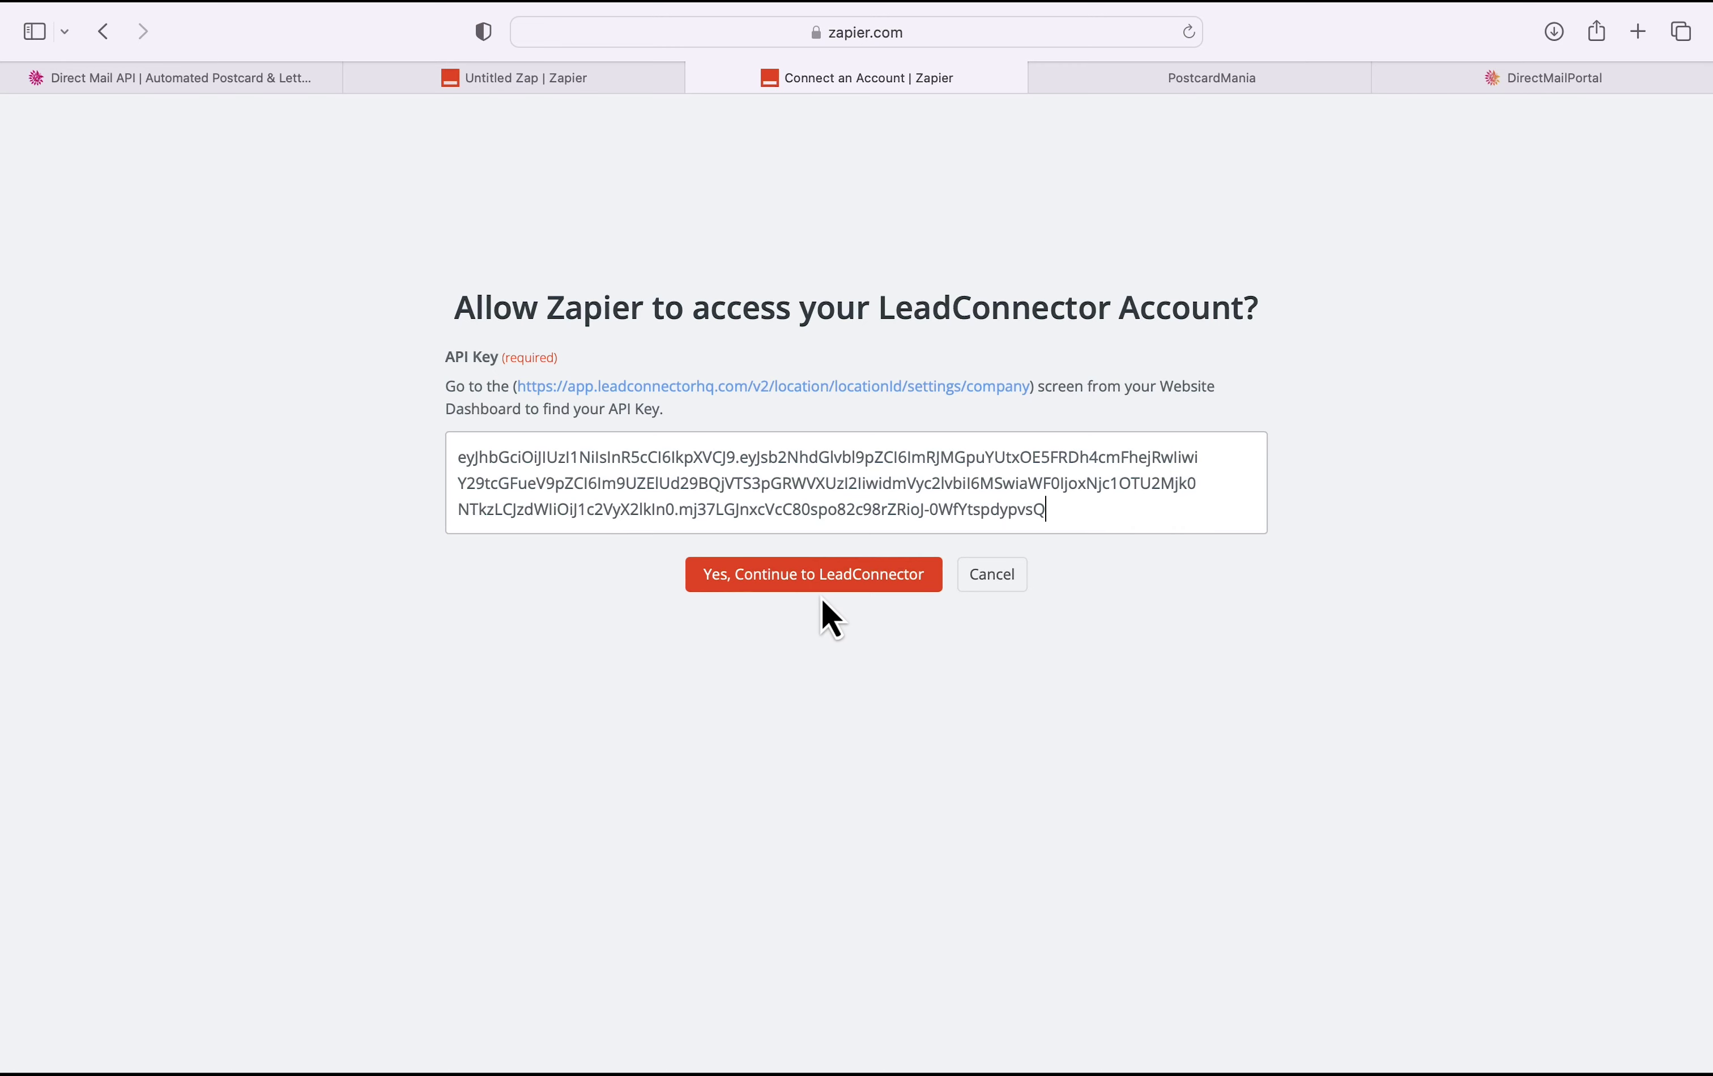
# Step: Authorize Zapier's access to LeadConnector and confirm the connected account for the trigger
pyautogui.click(815, 586)
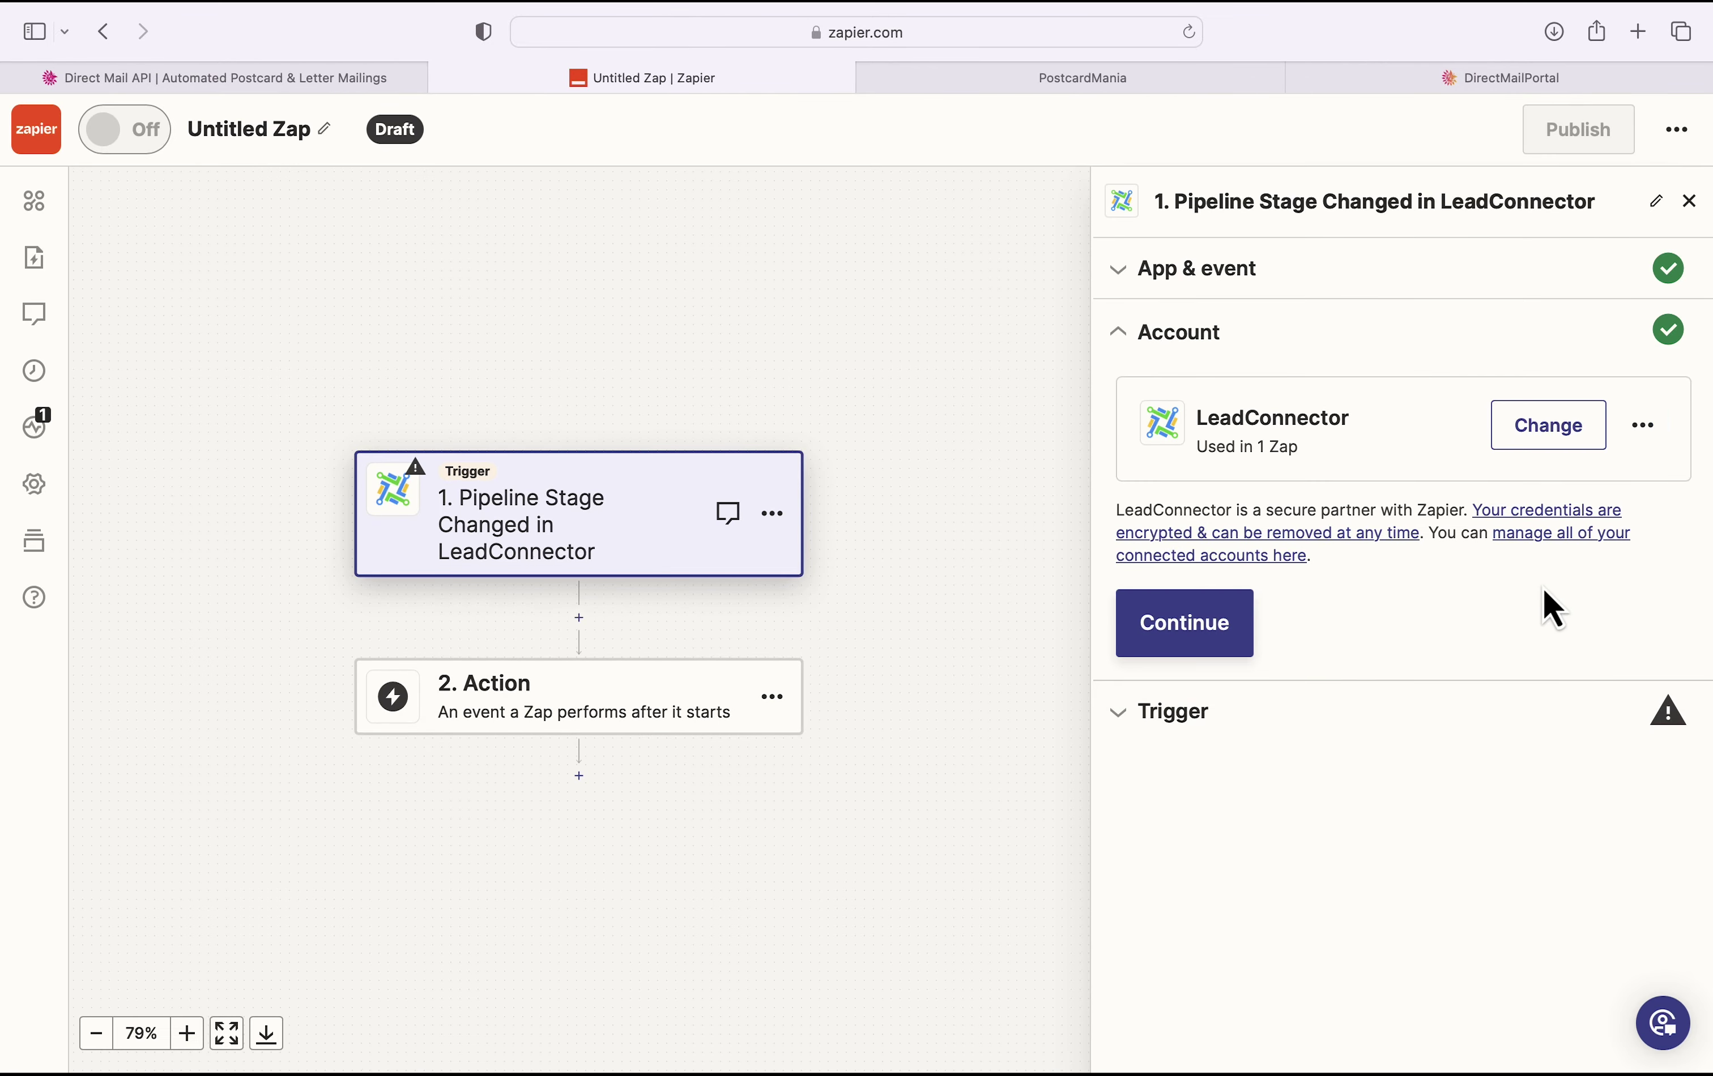
pyautogui.click(1244, 651)
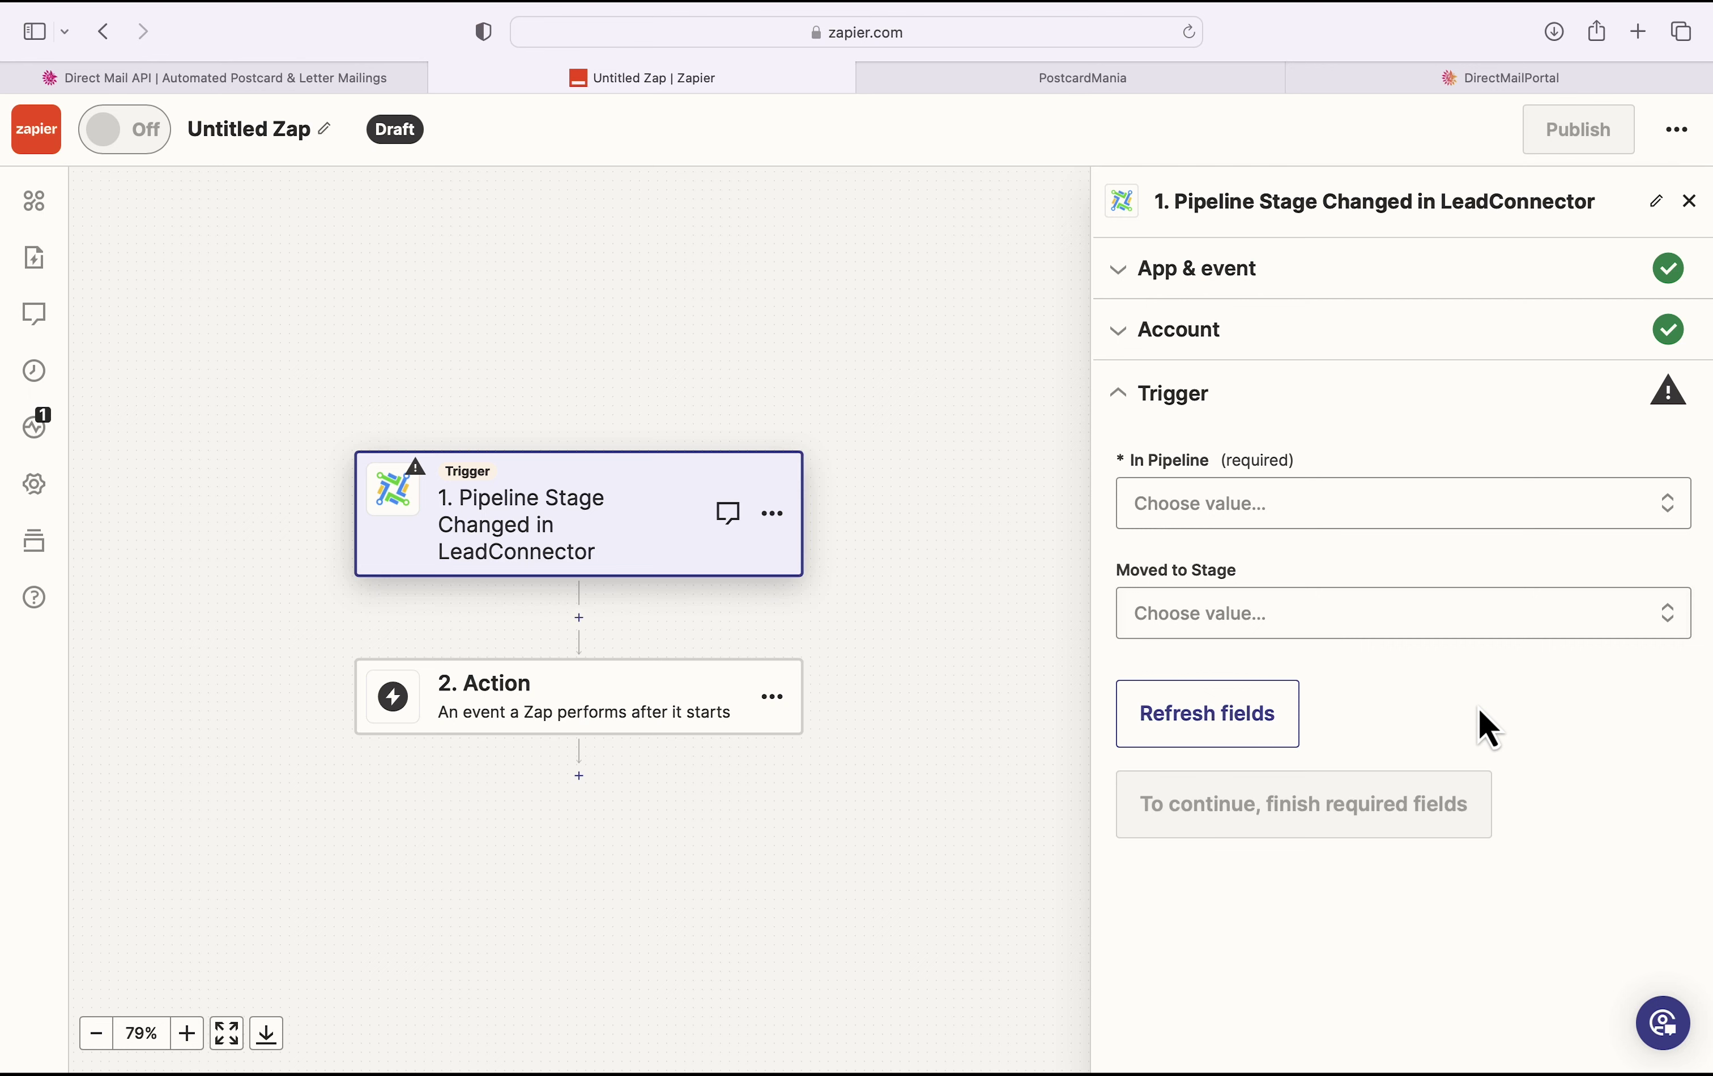
# Step: Set the trigger to watch YOUR PROMOTION Pipeline for opportunities moved to New Leads
pyautogui.click(1622, 510)
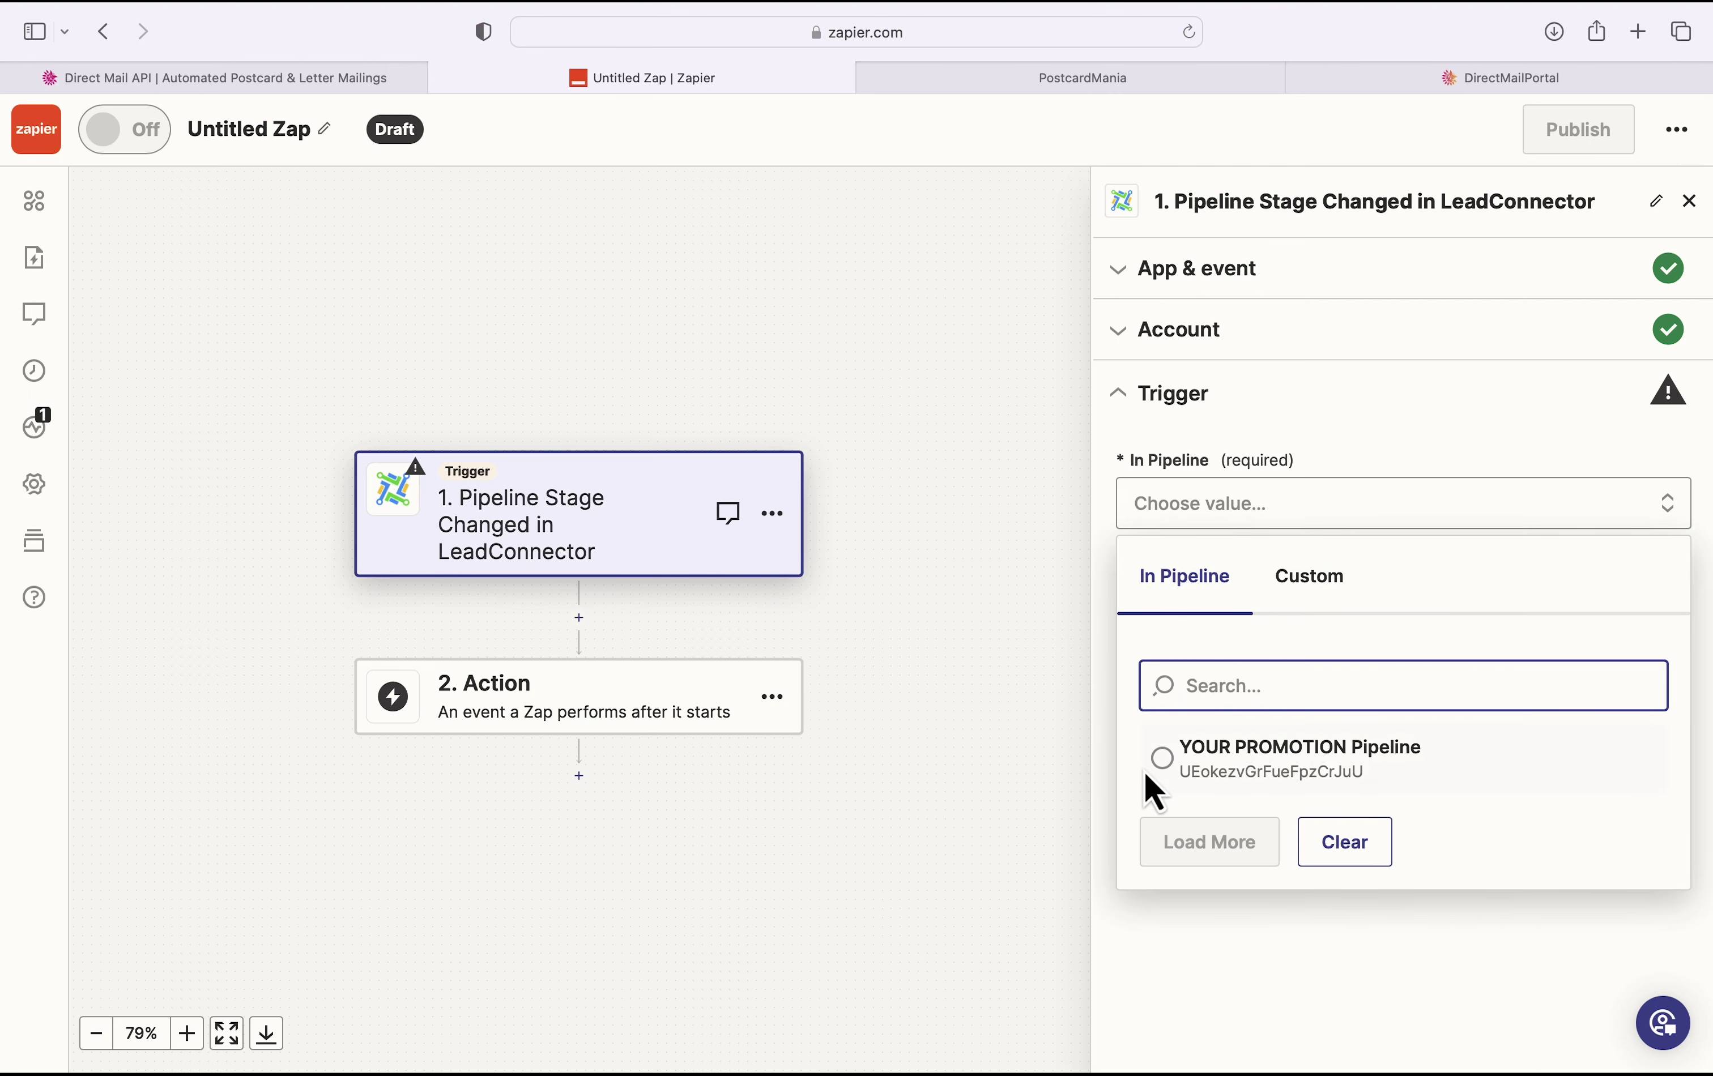
pyautogui.click(1164, 775)
pyautogui.click(1231, 397)
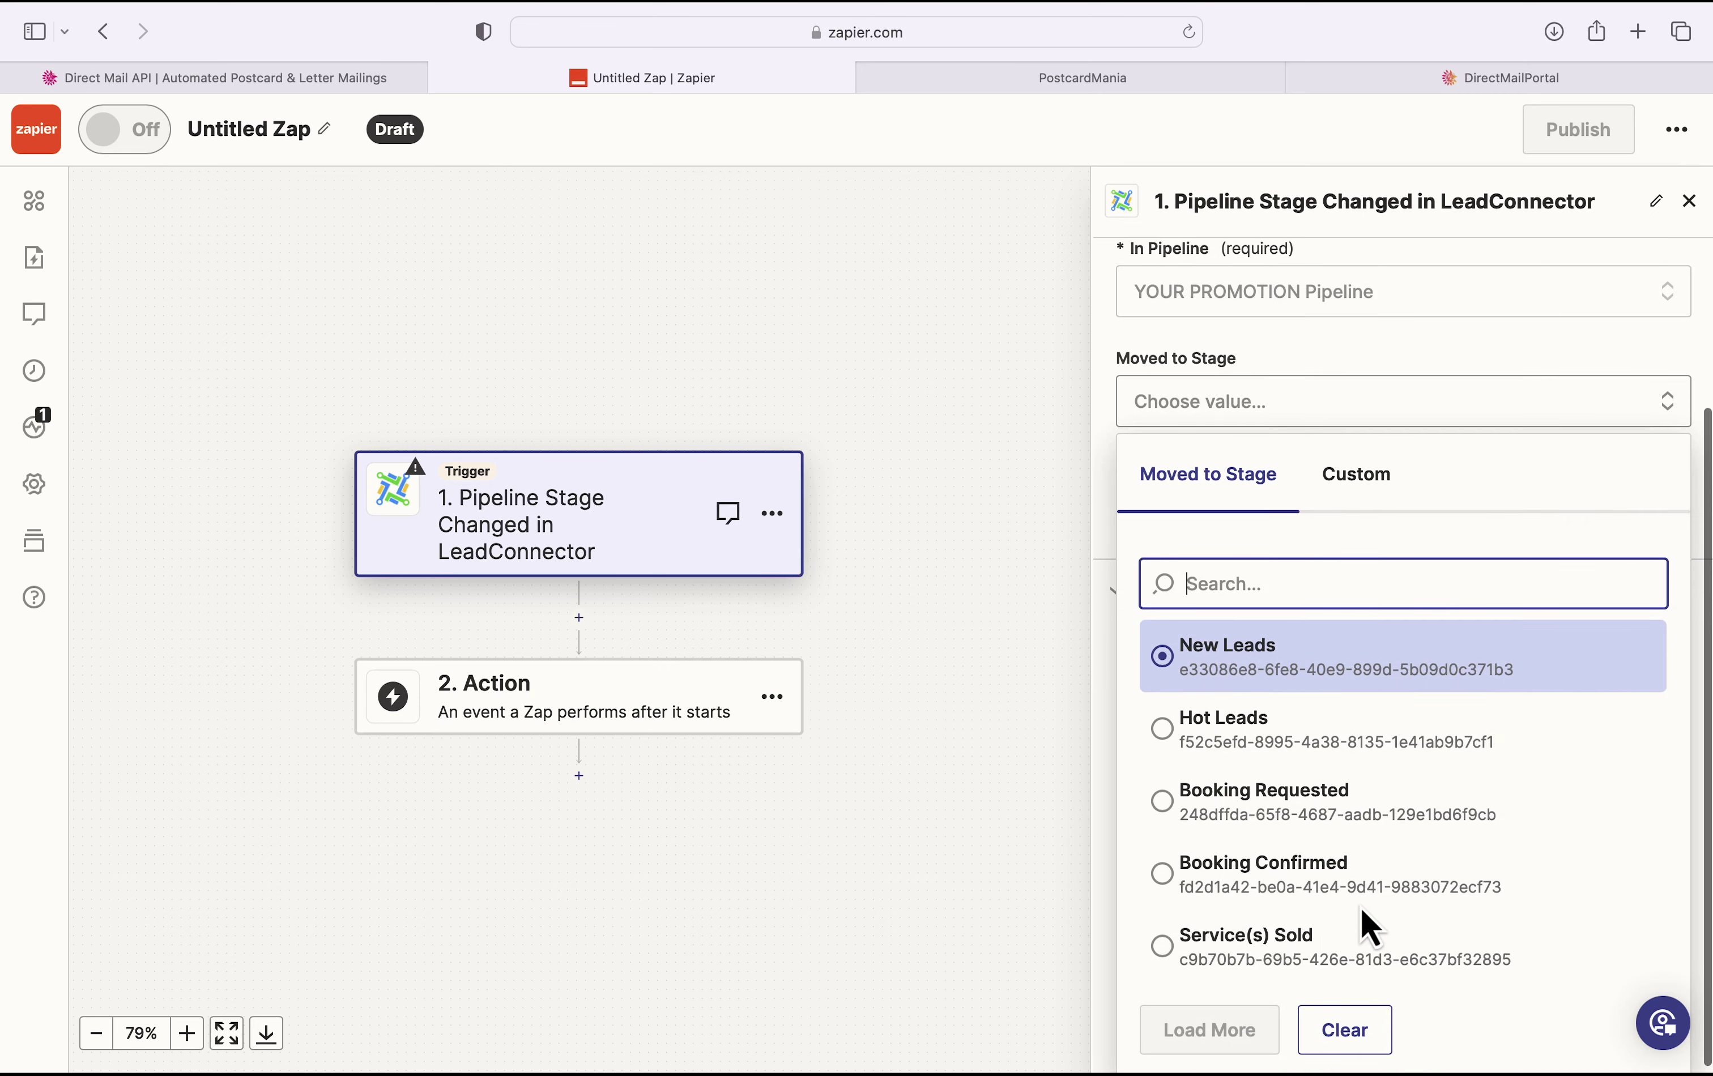
pyautogui.click(1170, 685)
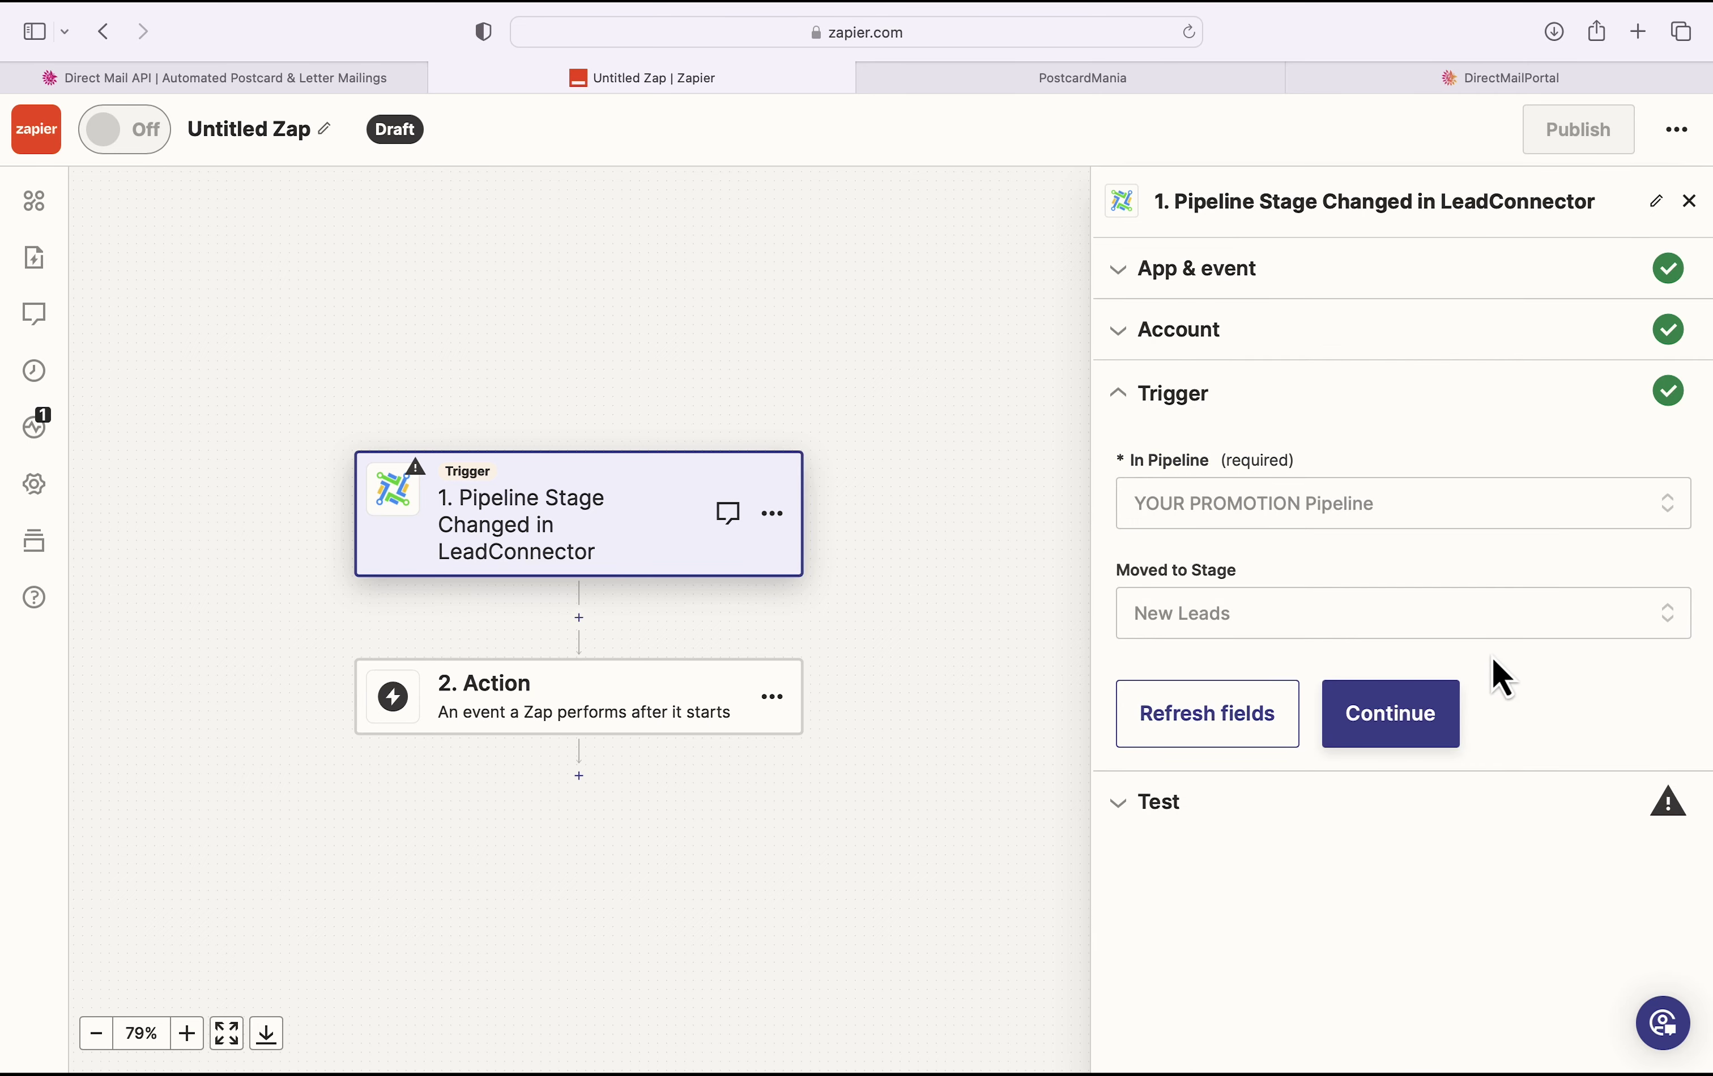
pyautogui.click(1415, 711)
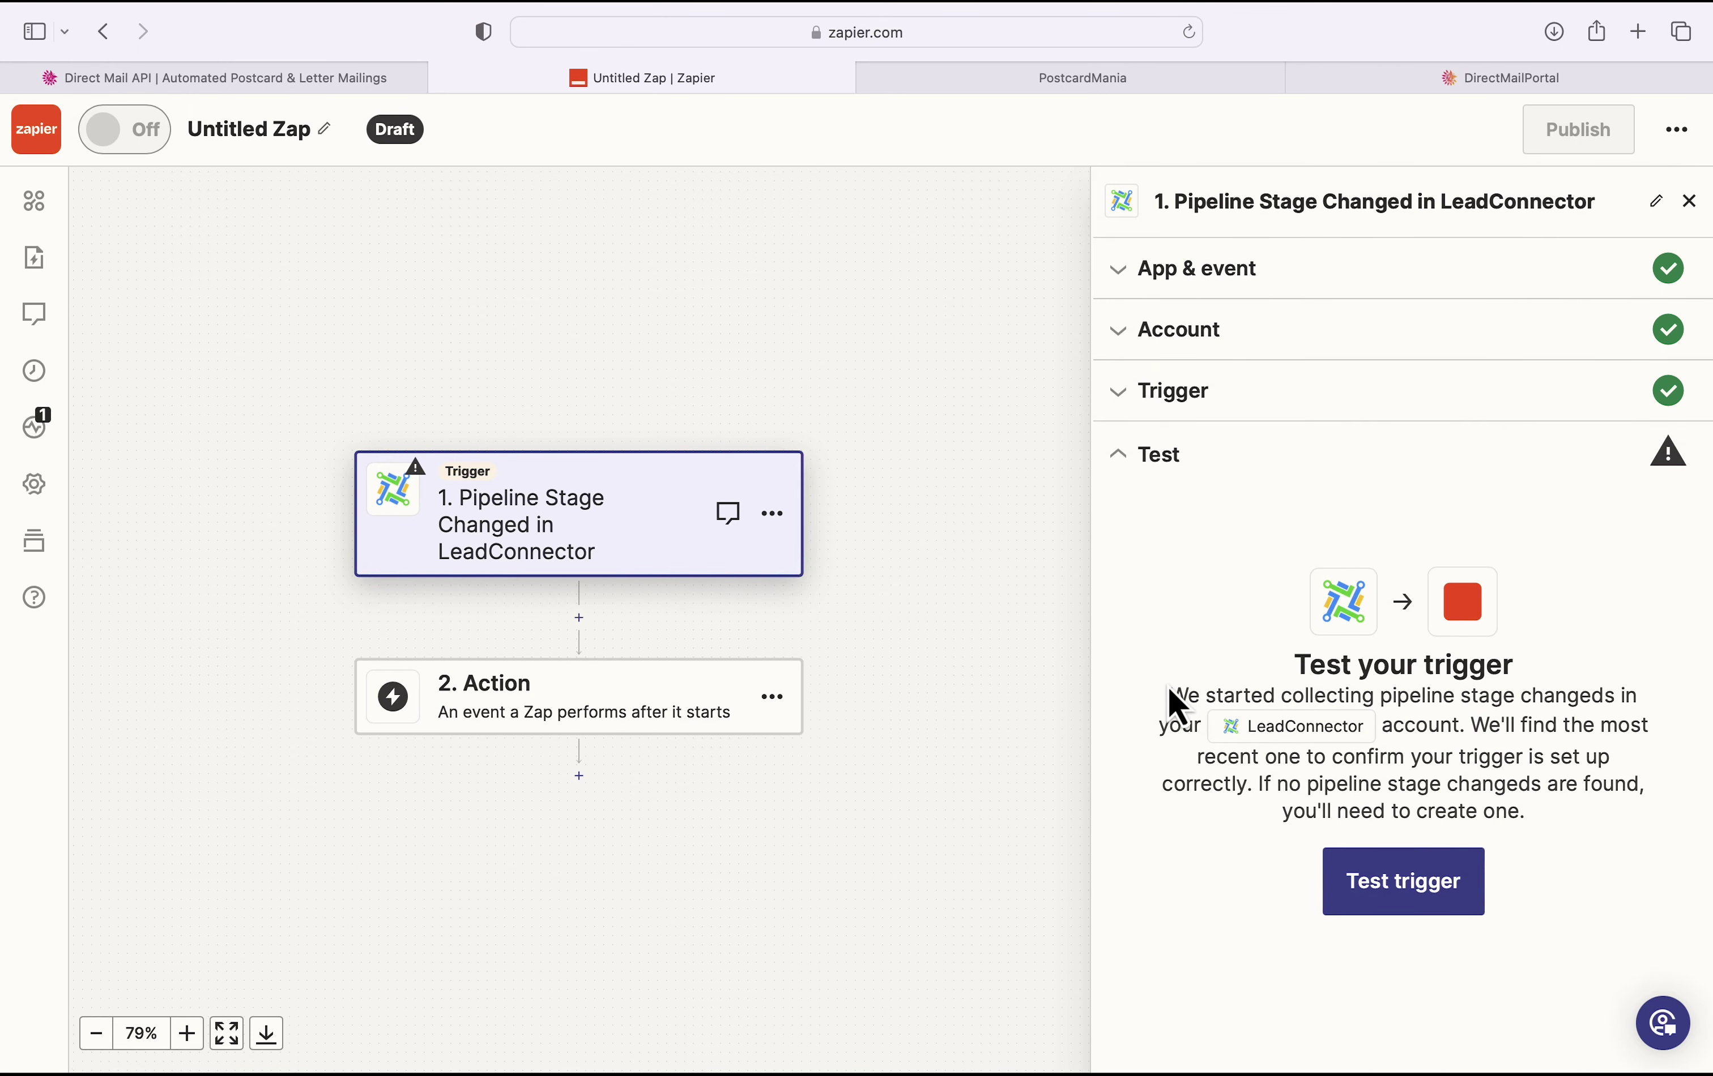
# Step: Test the trigger to fetch a sample LeadConnector record and continue with it to the action step
pyautogui.click(1419, 901)
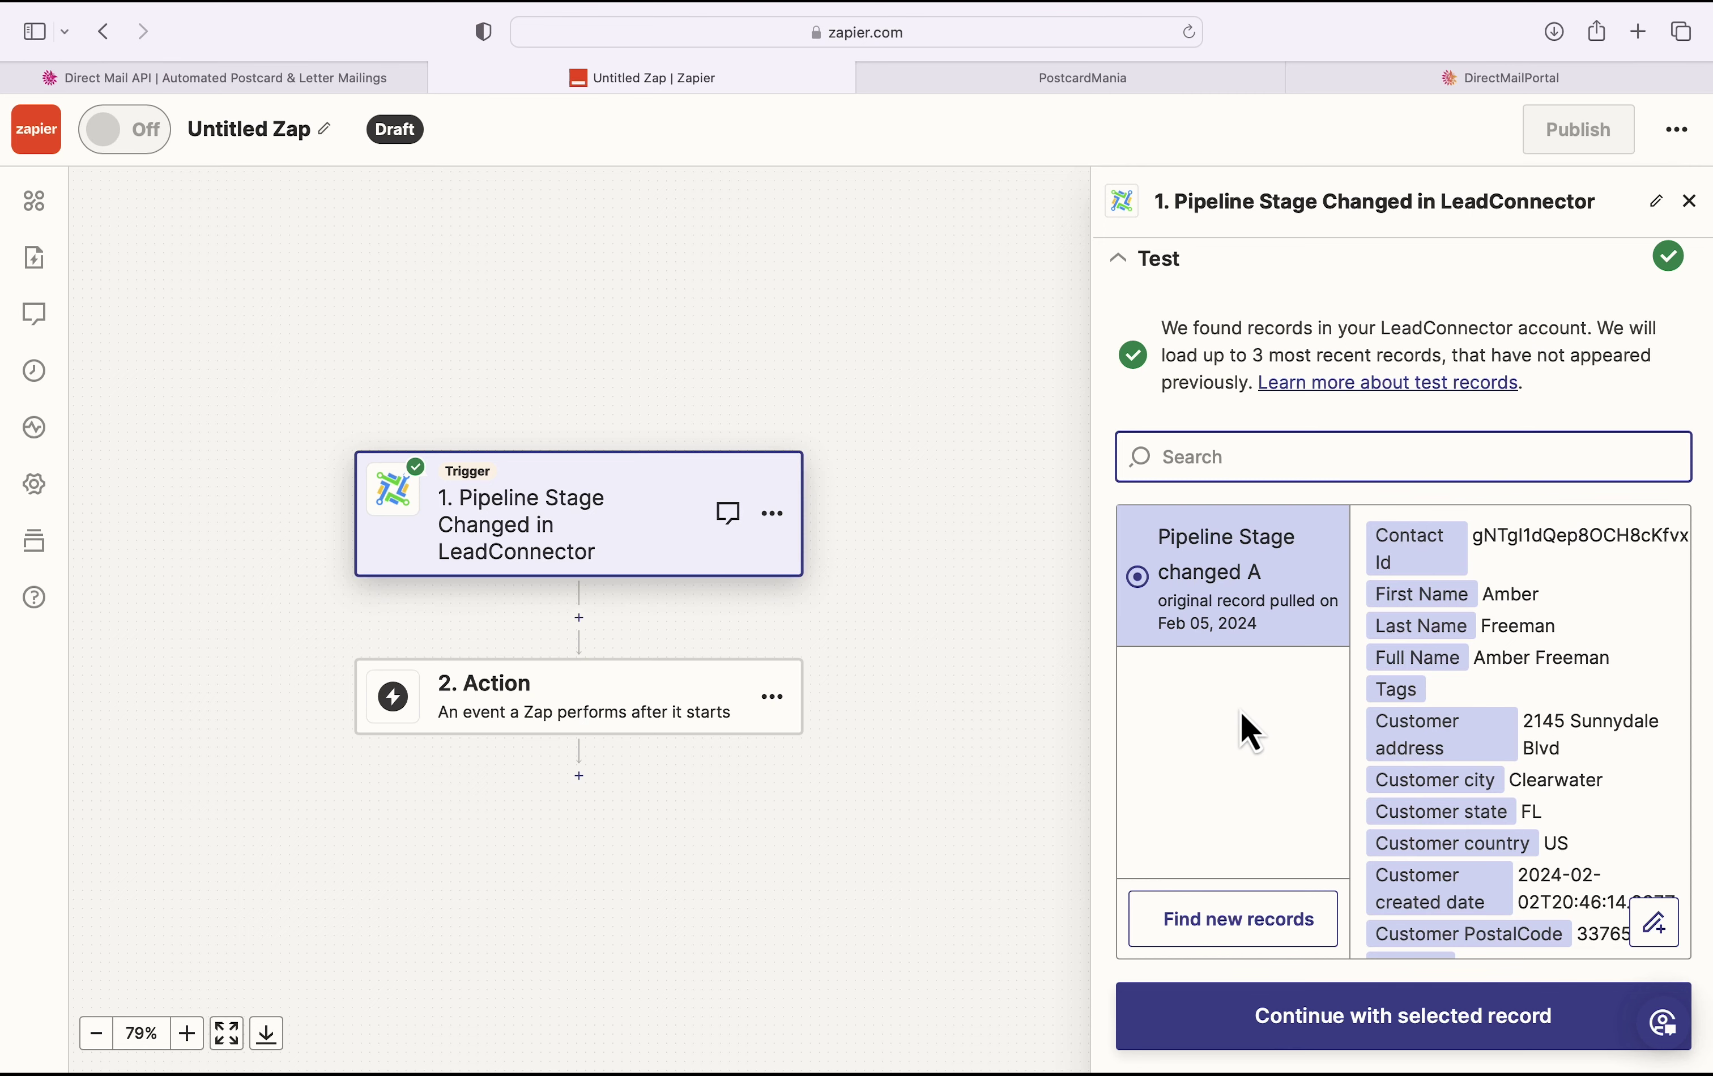
pyautogui.click(1429, 1037)
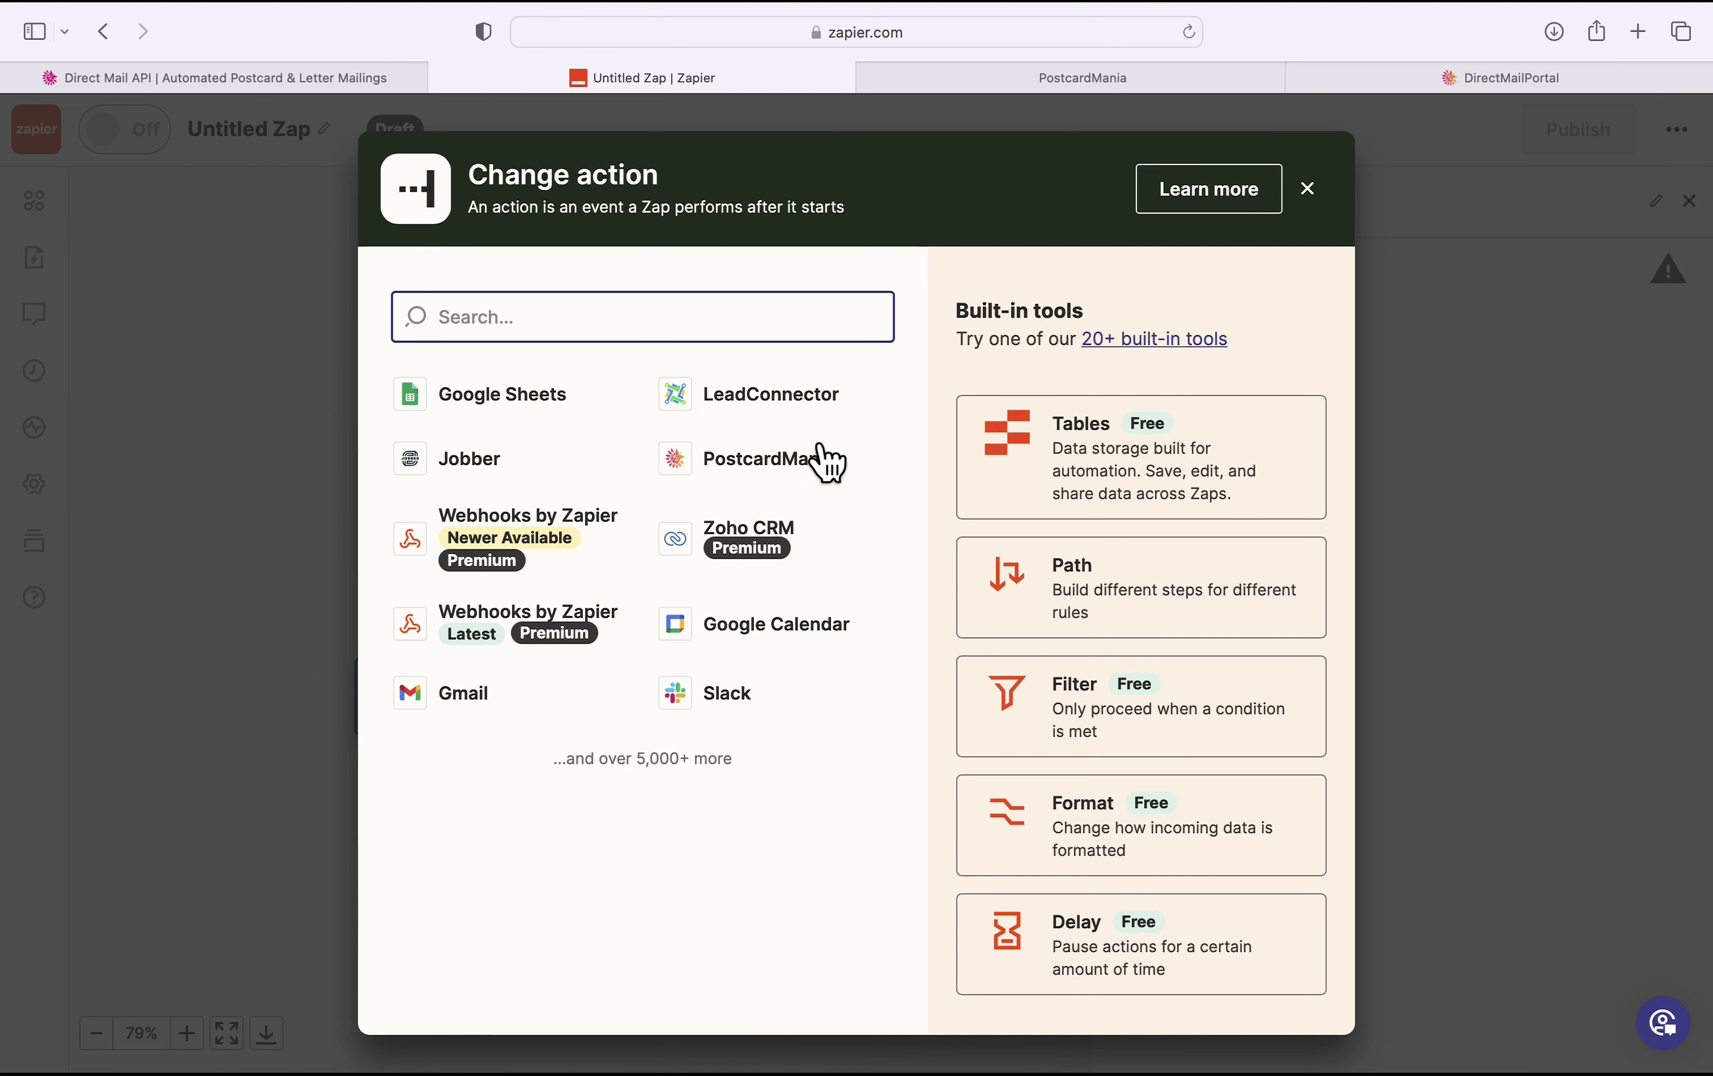
# Step: Make the action PostcardMania's Send a Postcard event and continue to account setup
pyautogui.click(767, 459)
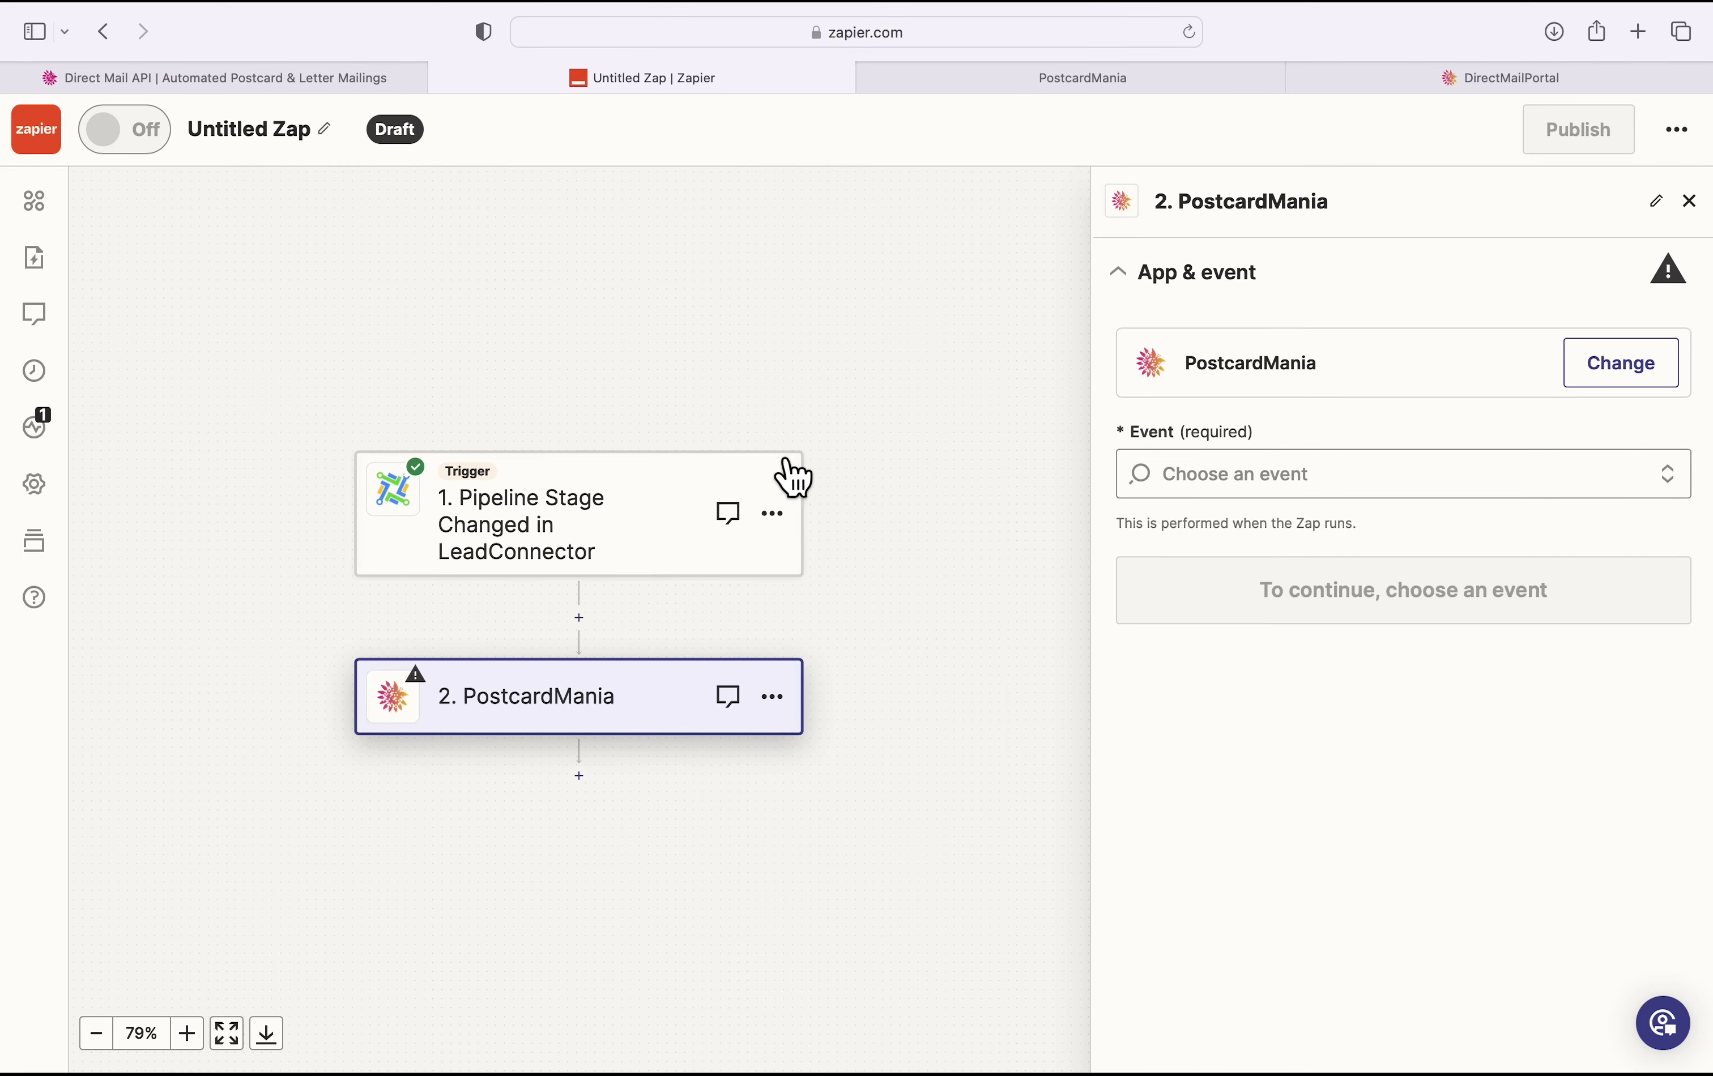
pyautogui.click(1379, 475)
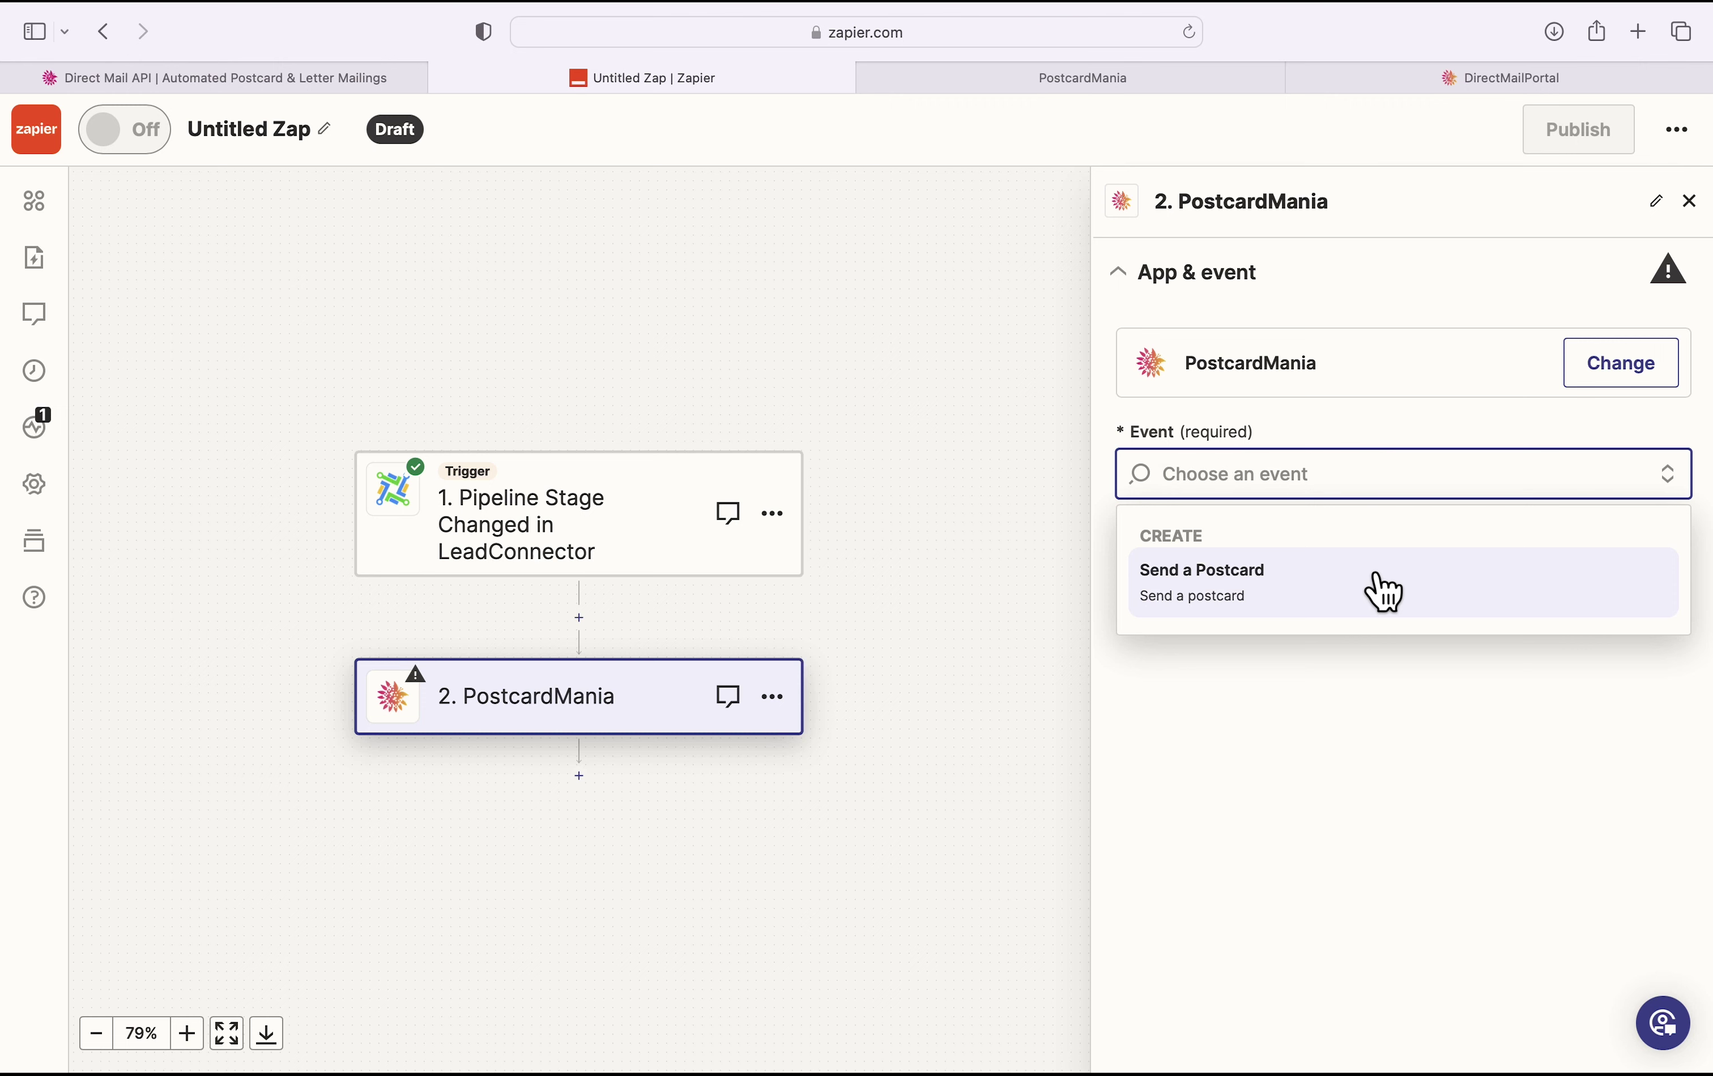
pyautogui.click(1376, 580)
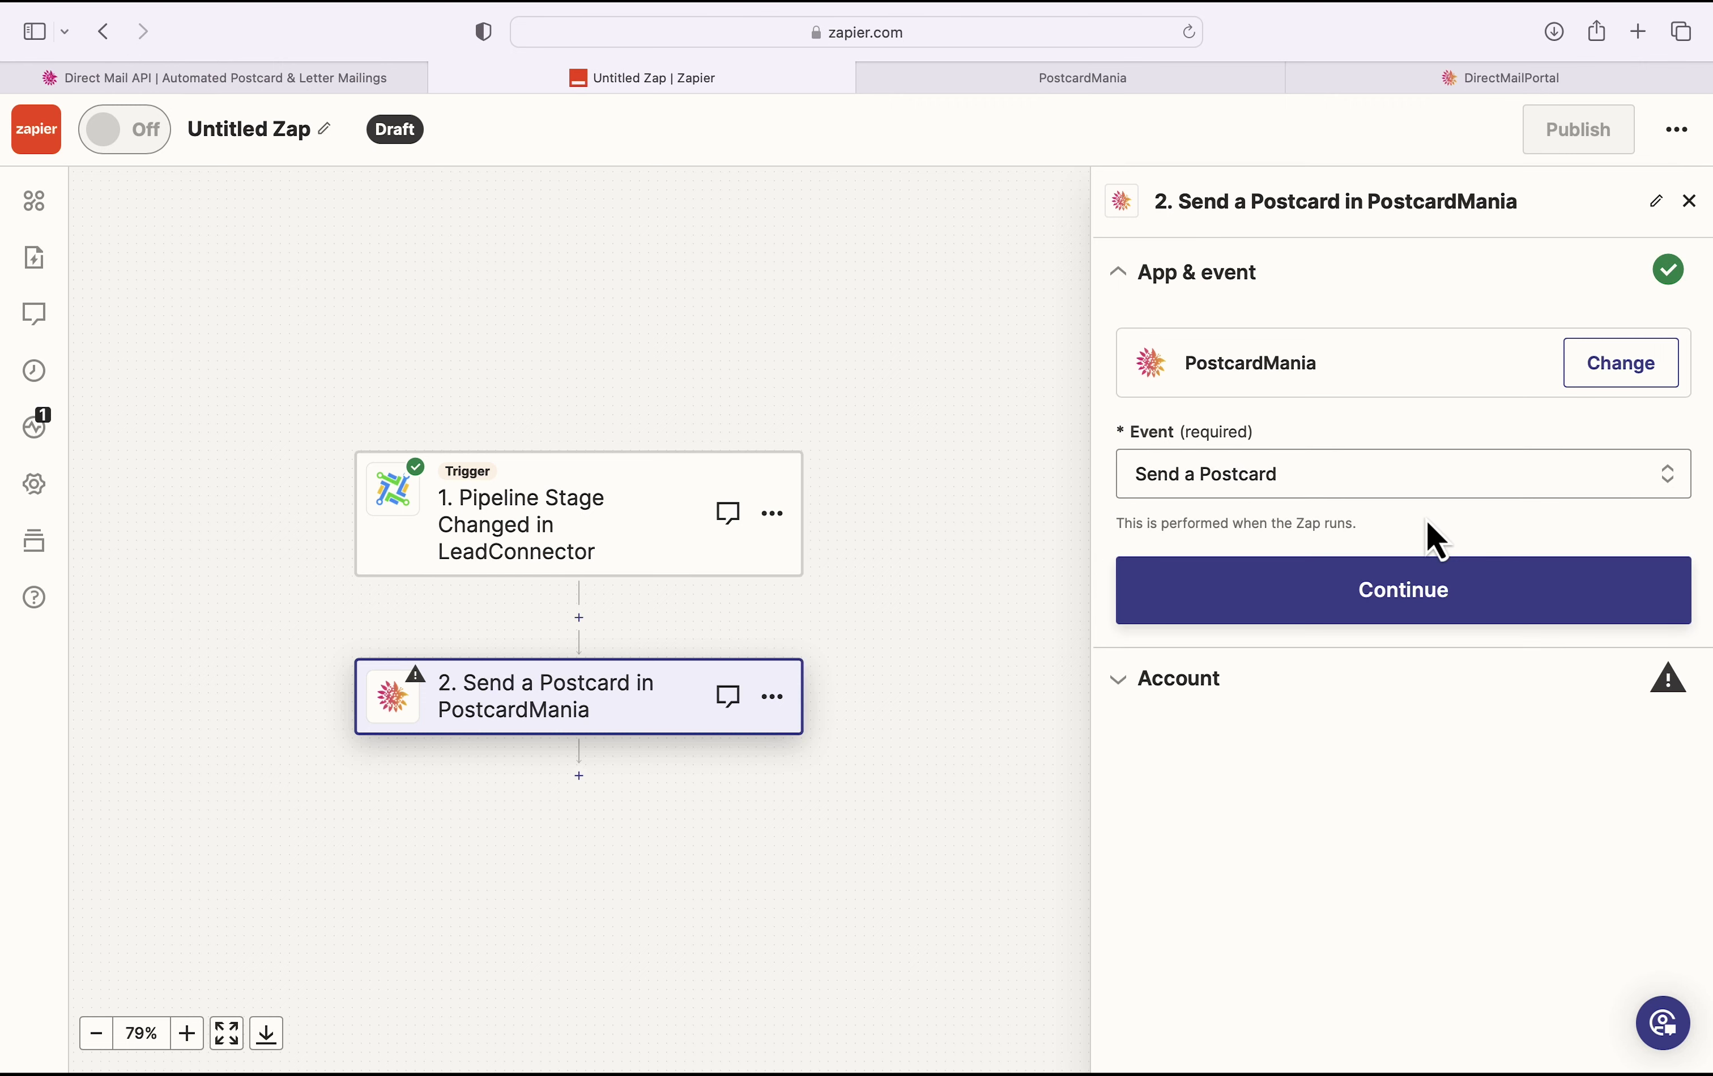
pyautogui.click(1554, 601)
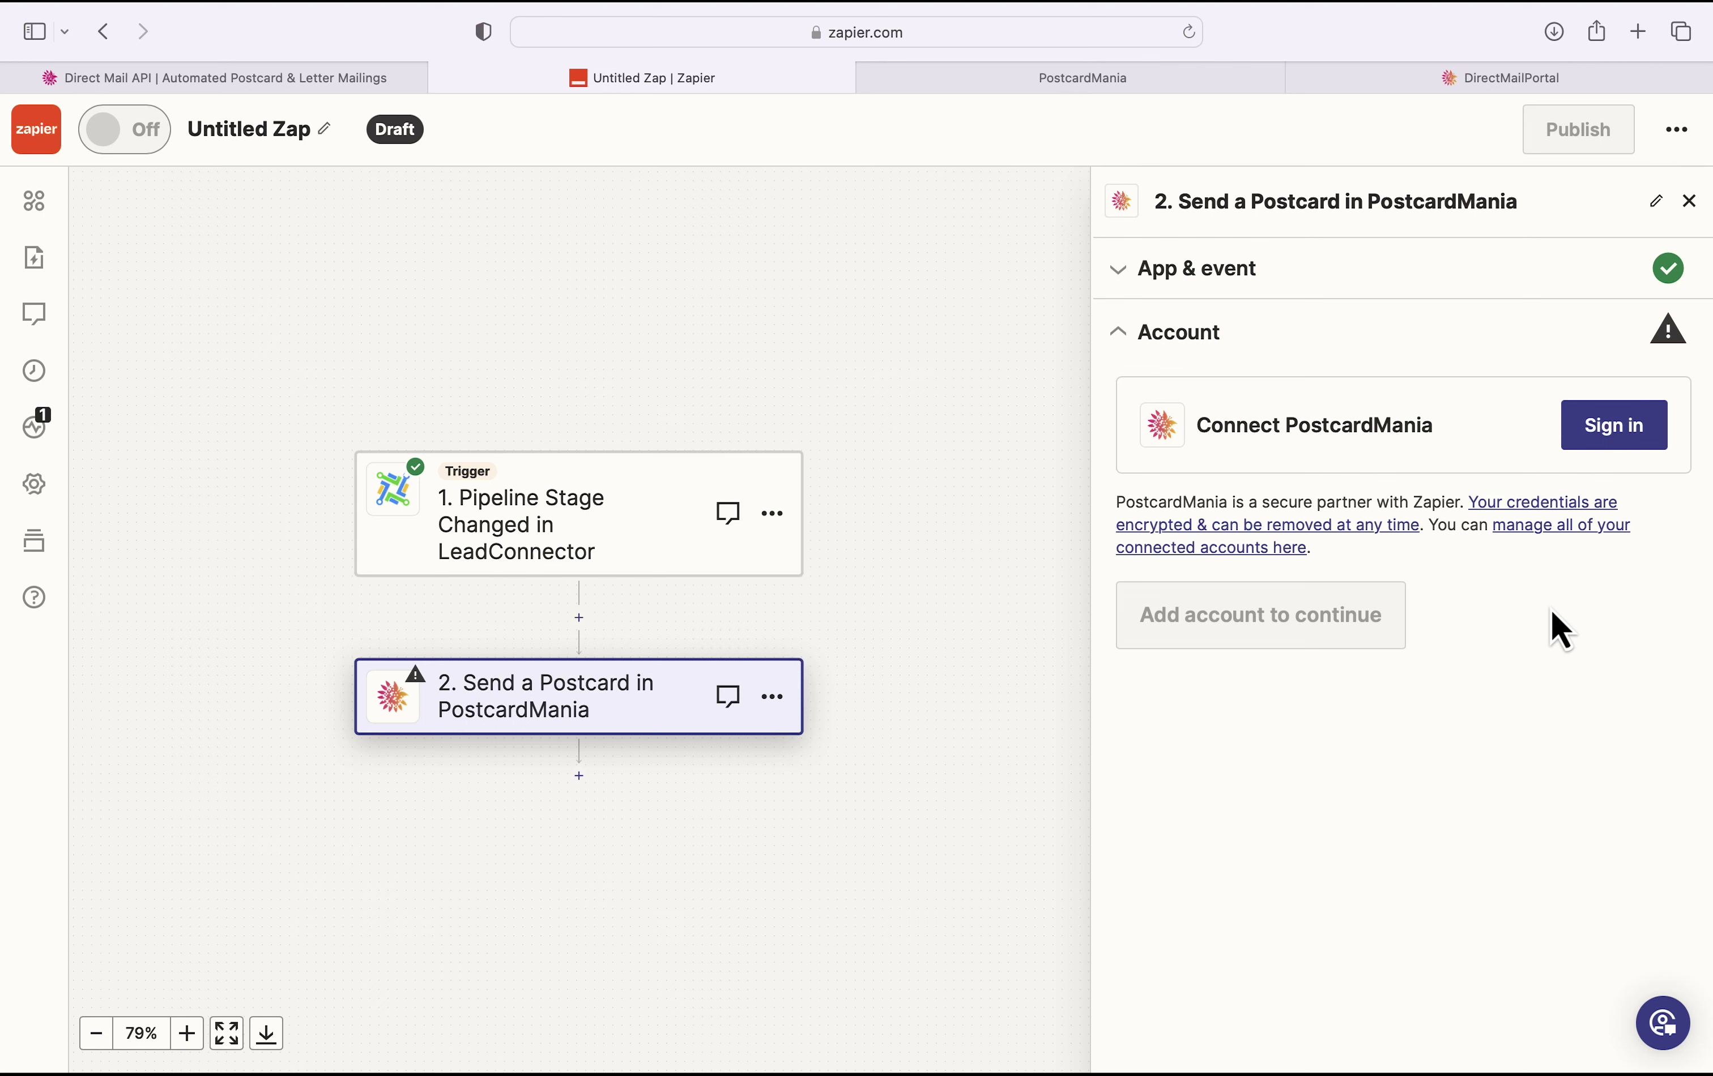
# Step: Start the PostcardMania connection and enter the account's username e-mail
pyautogui.click(1604, 428)
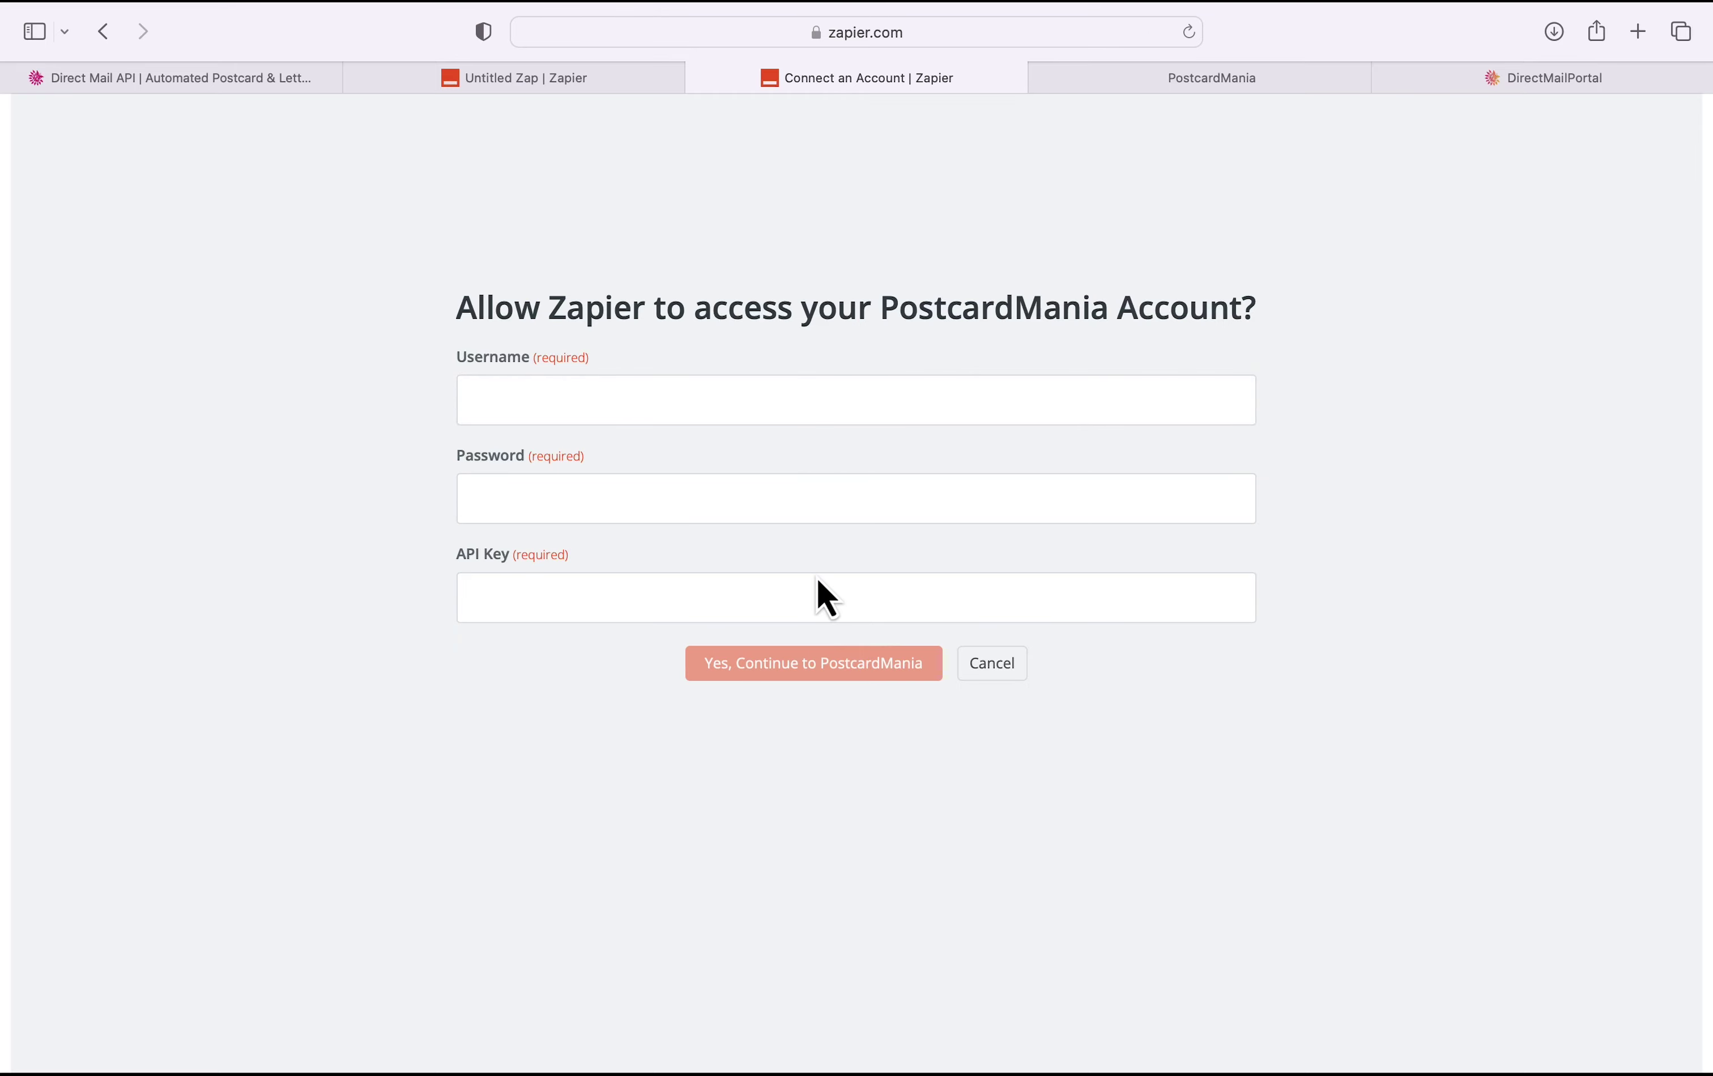
pyautogui.click(902, 416)
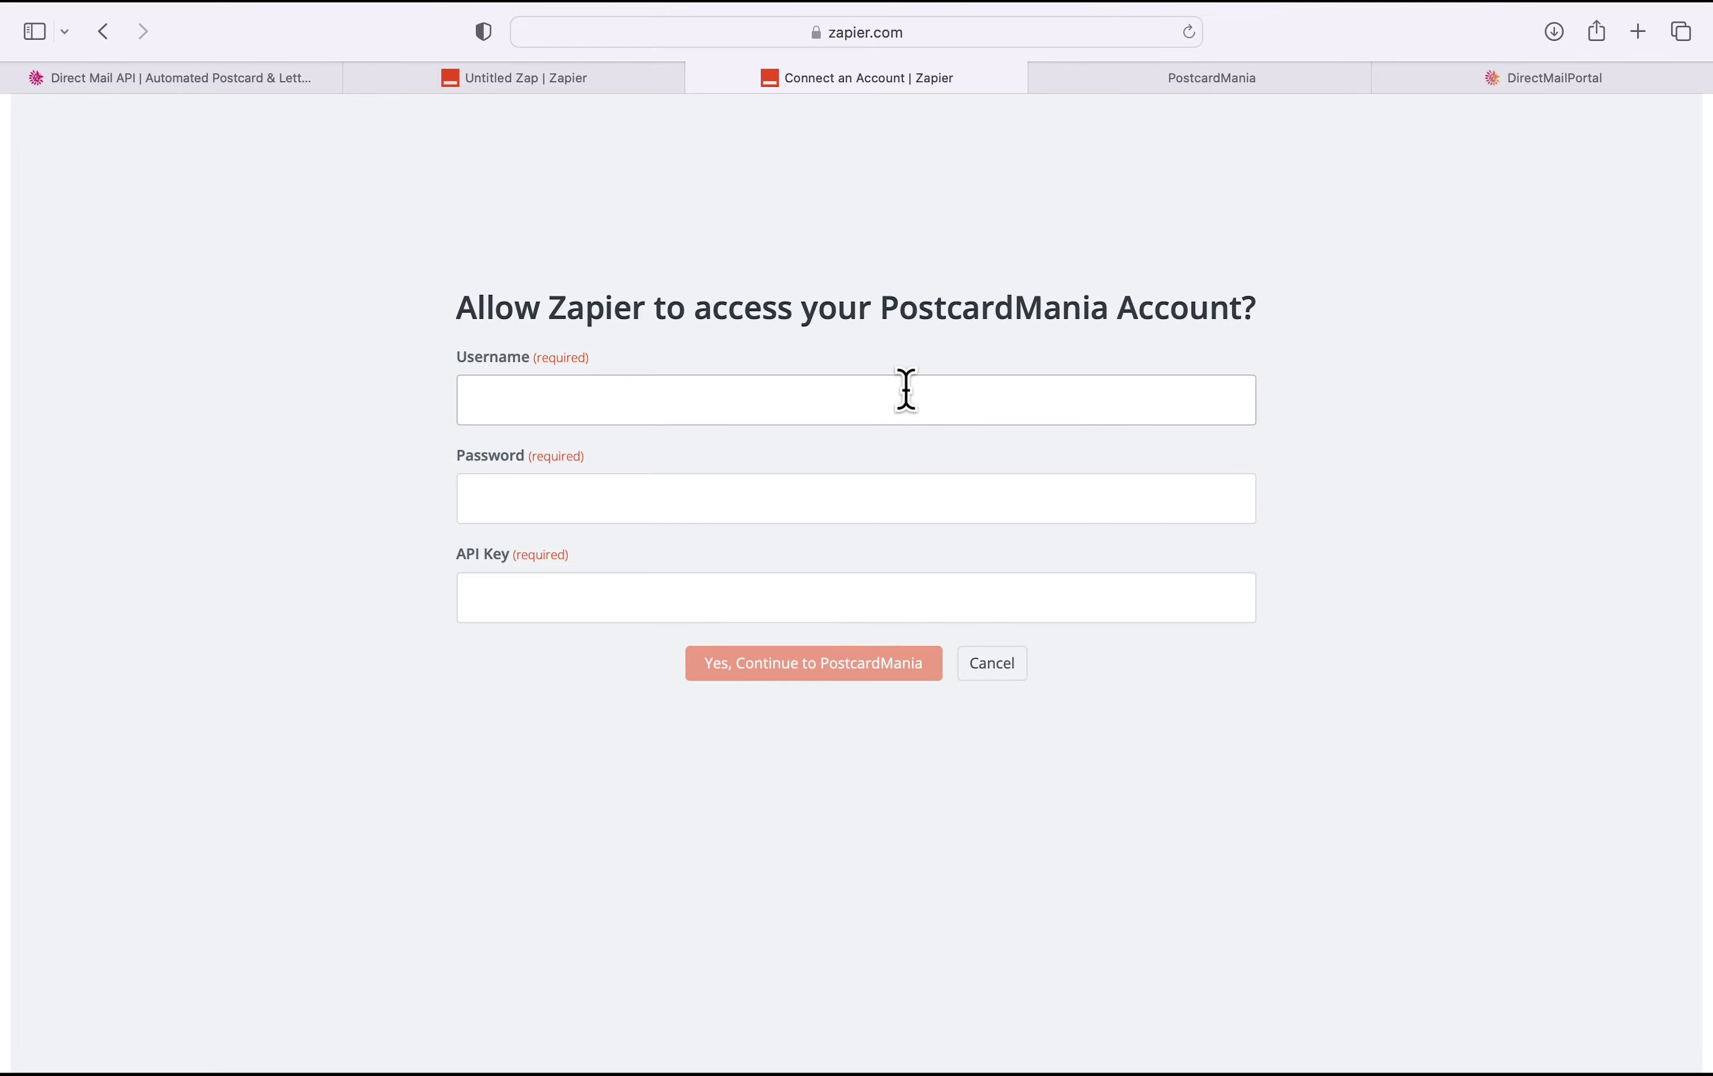
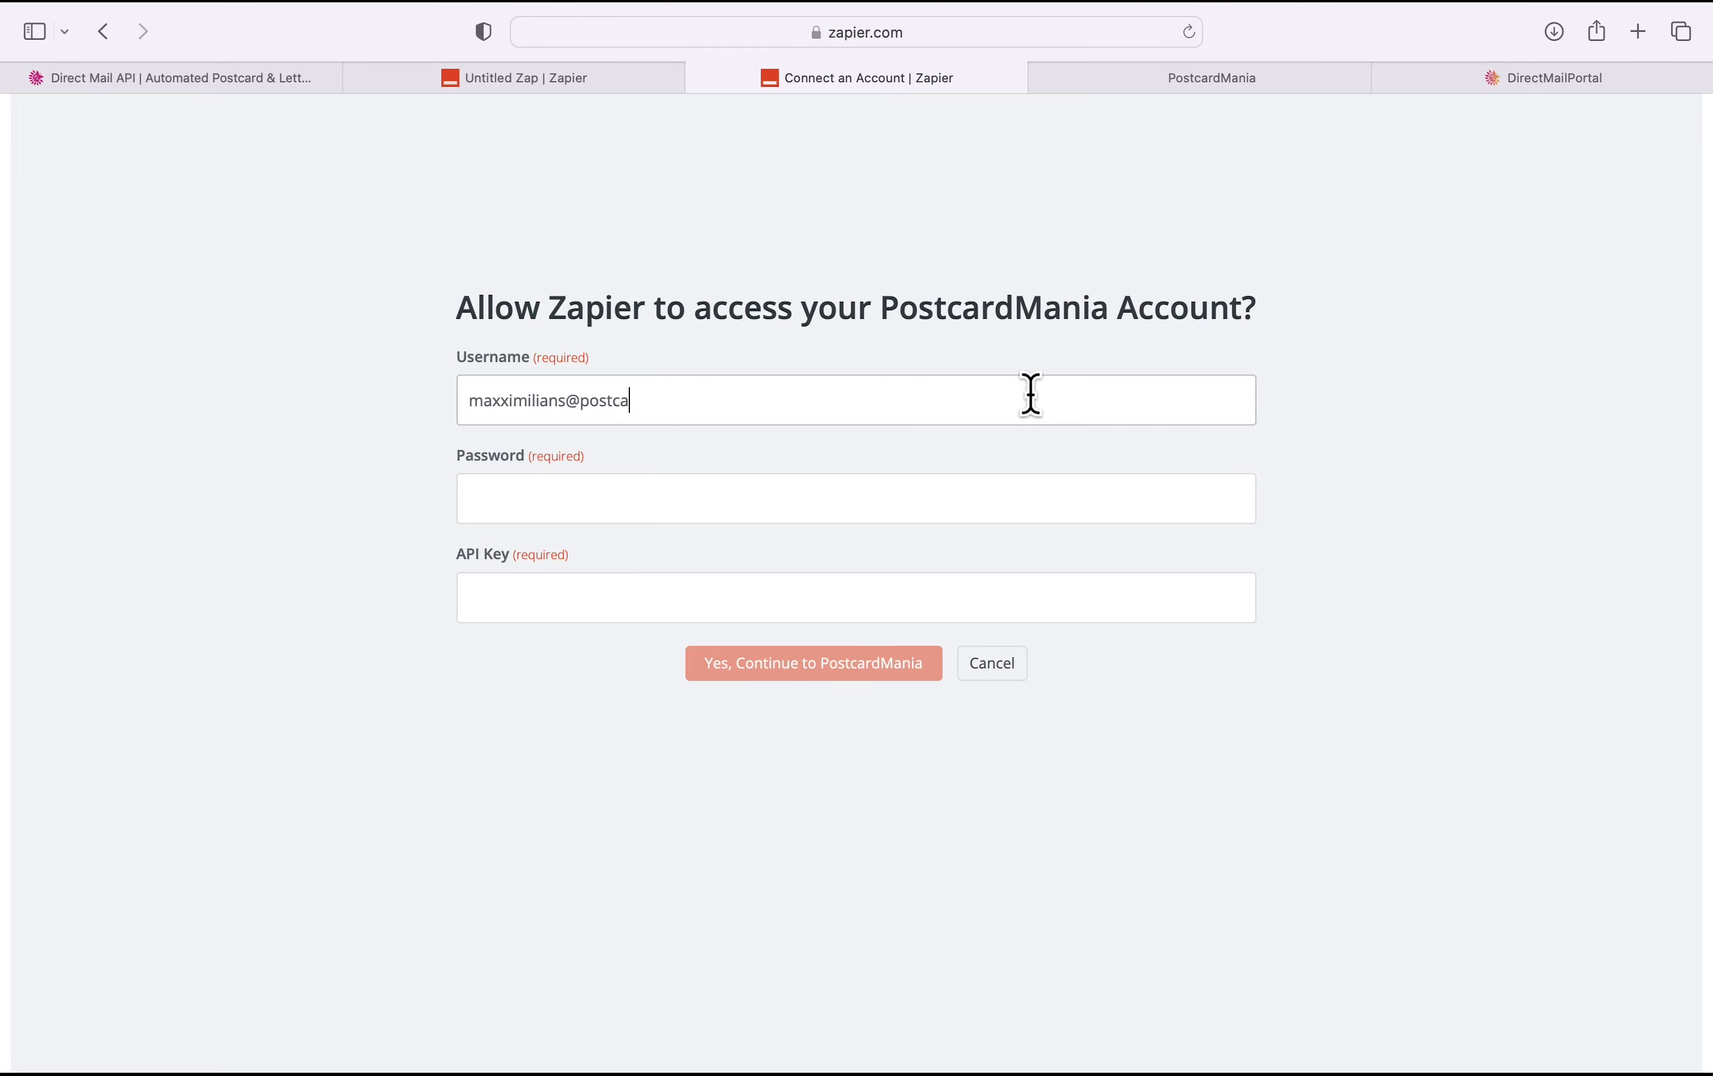
# Step: Fill in the saved account password, then open the PCM Integrations API Keys page
pyautogui.press('Tab')
pyautogui.click(471, 577)
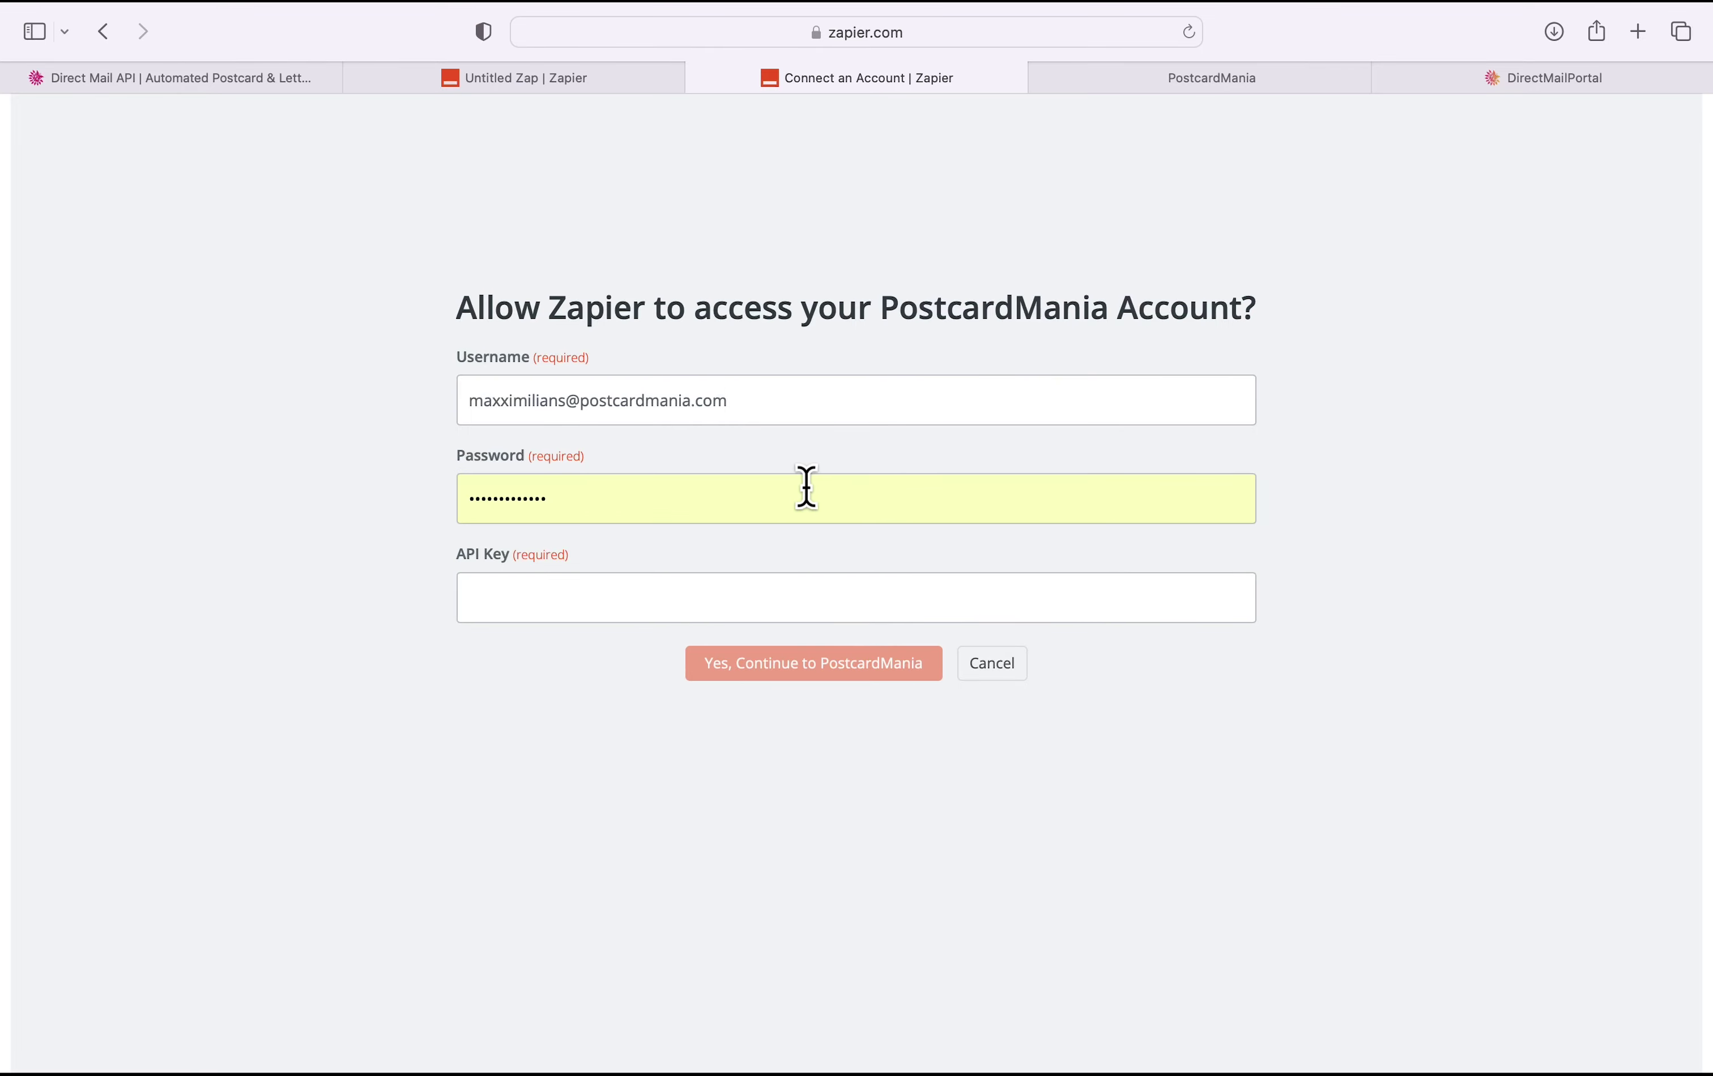
pyautogui.moveTo(554, 494); pyautogui.dragTo(475, 486)
pyautogui.press('Right')
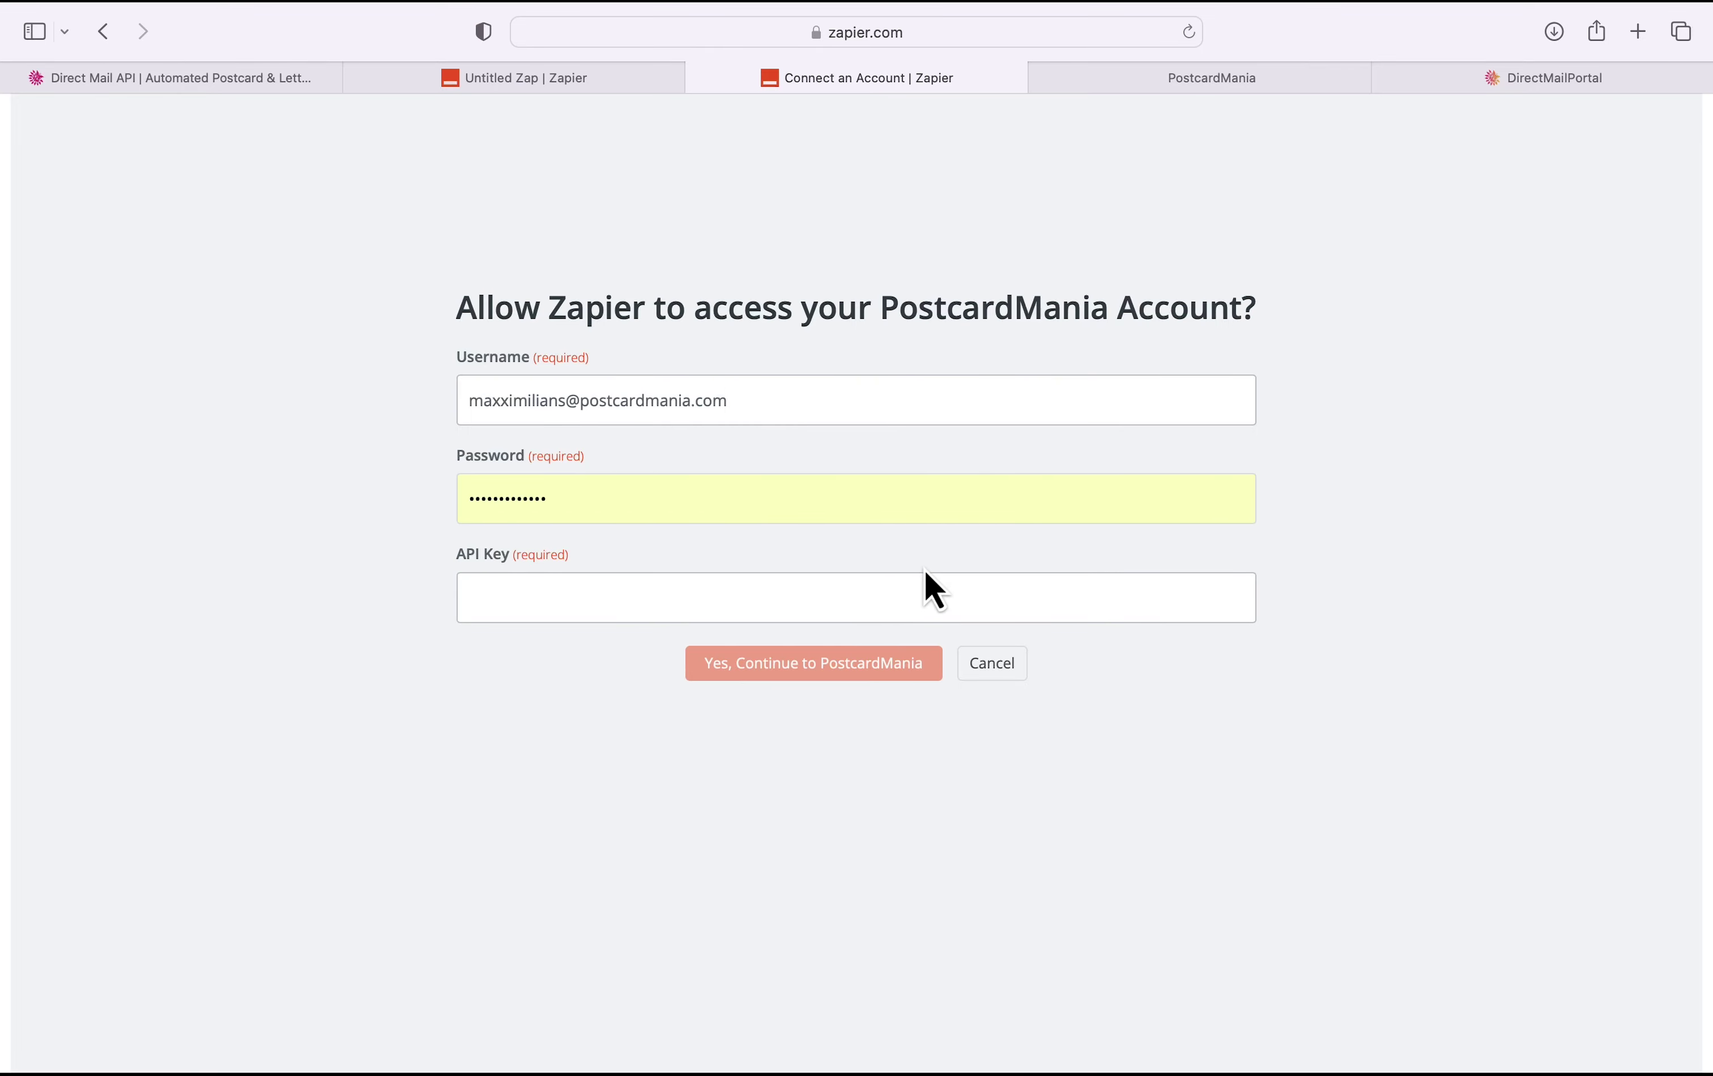
pyautogui.click(1543, 78)
pyautogui.click(174, 915)
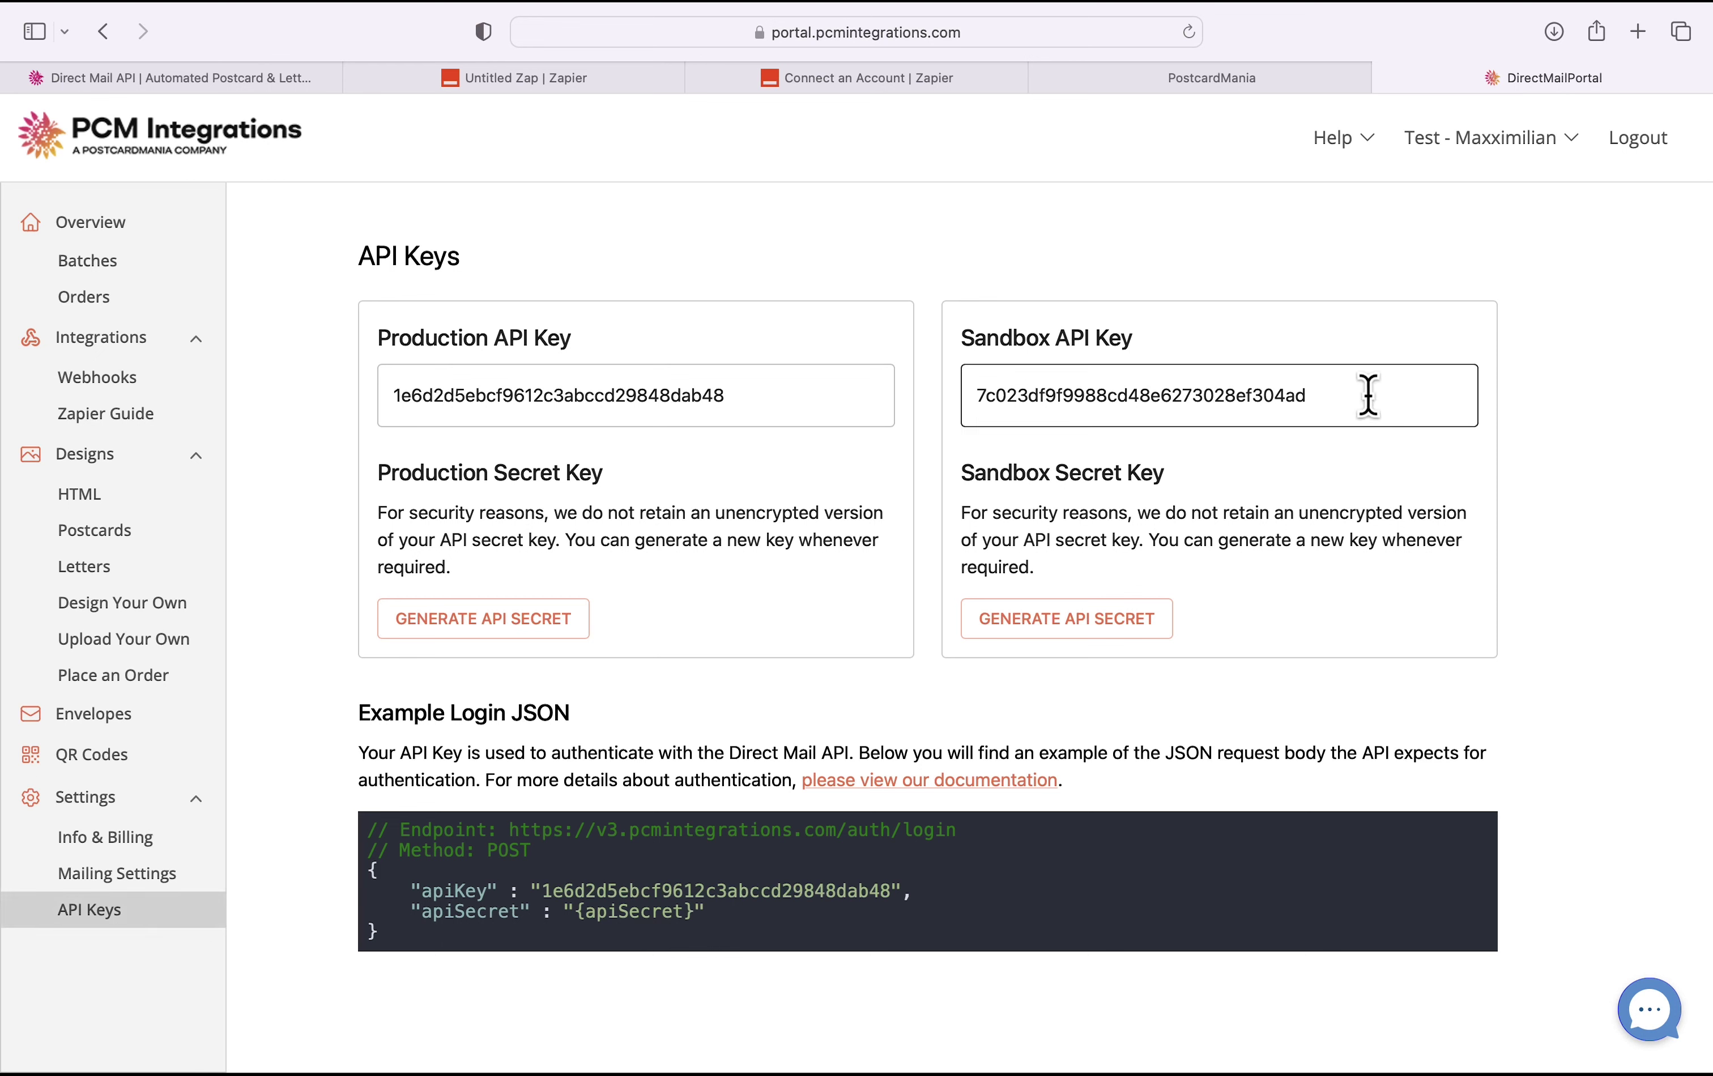
# Step: Copy the Sandbox API key from the PCM portal into Zapier's PostcardMania API Key field
pyautogui.moveTo(1365, 395); pyautogui.dragTo(997, 417)
pyautogui.click(989, 413)
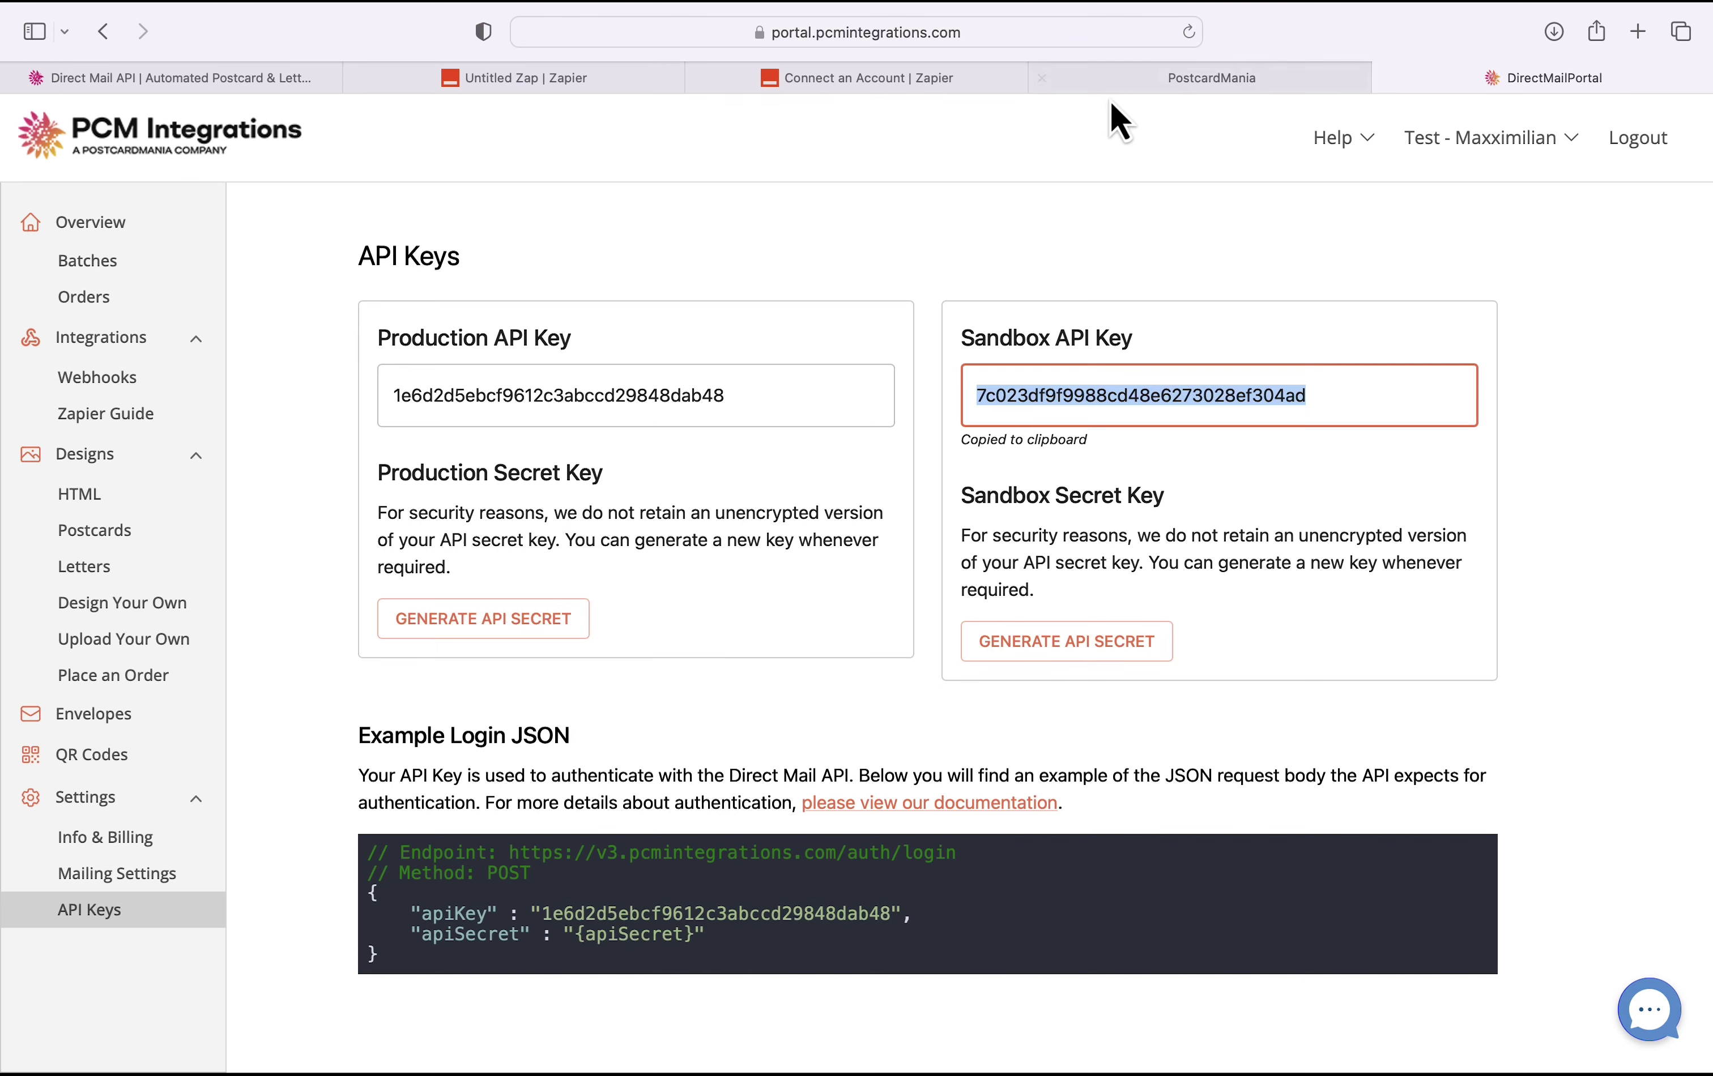
pyautogui.click(959, 81)
pyautogui.press('super+v')
# Step: Confirm the PostcardMania account connection to continue to the action settings
pyautogui.click(837, 674)
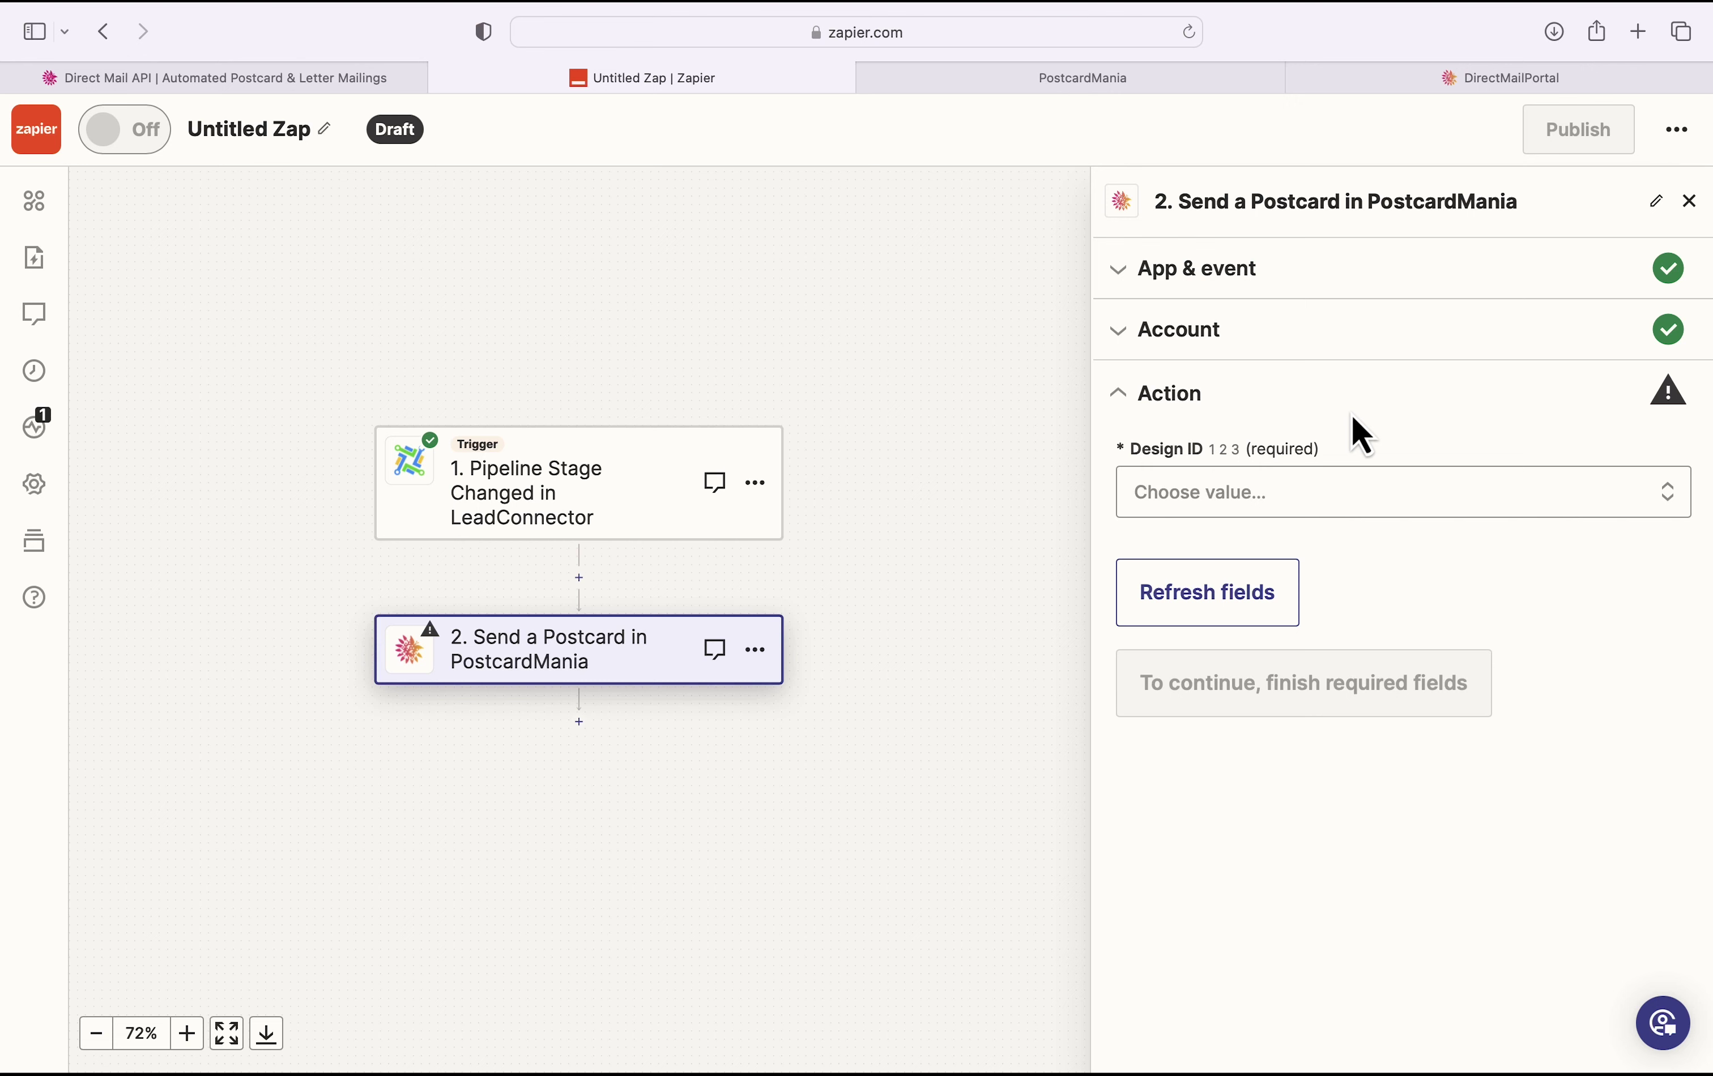
# Step: Set the postcard design to Salesforce Promo and the mail class to FirstClass
pyautogui.click(1327, 487)
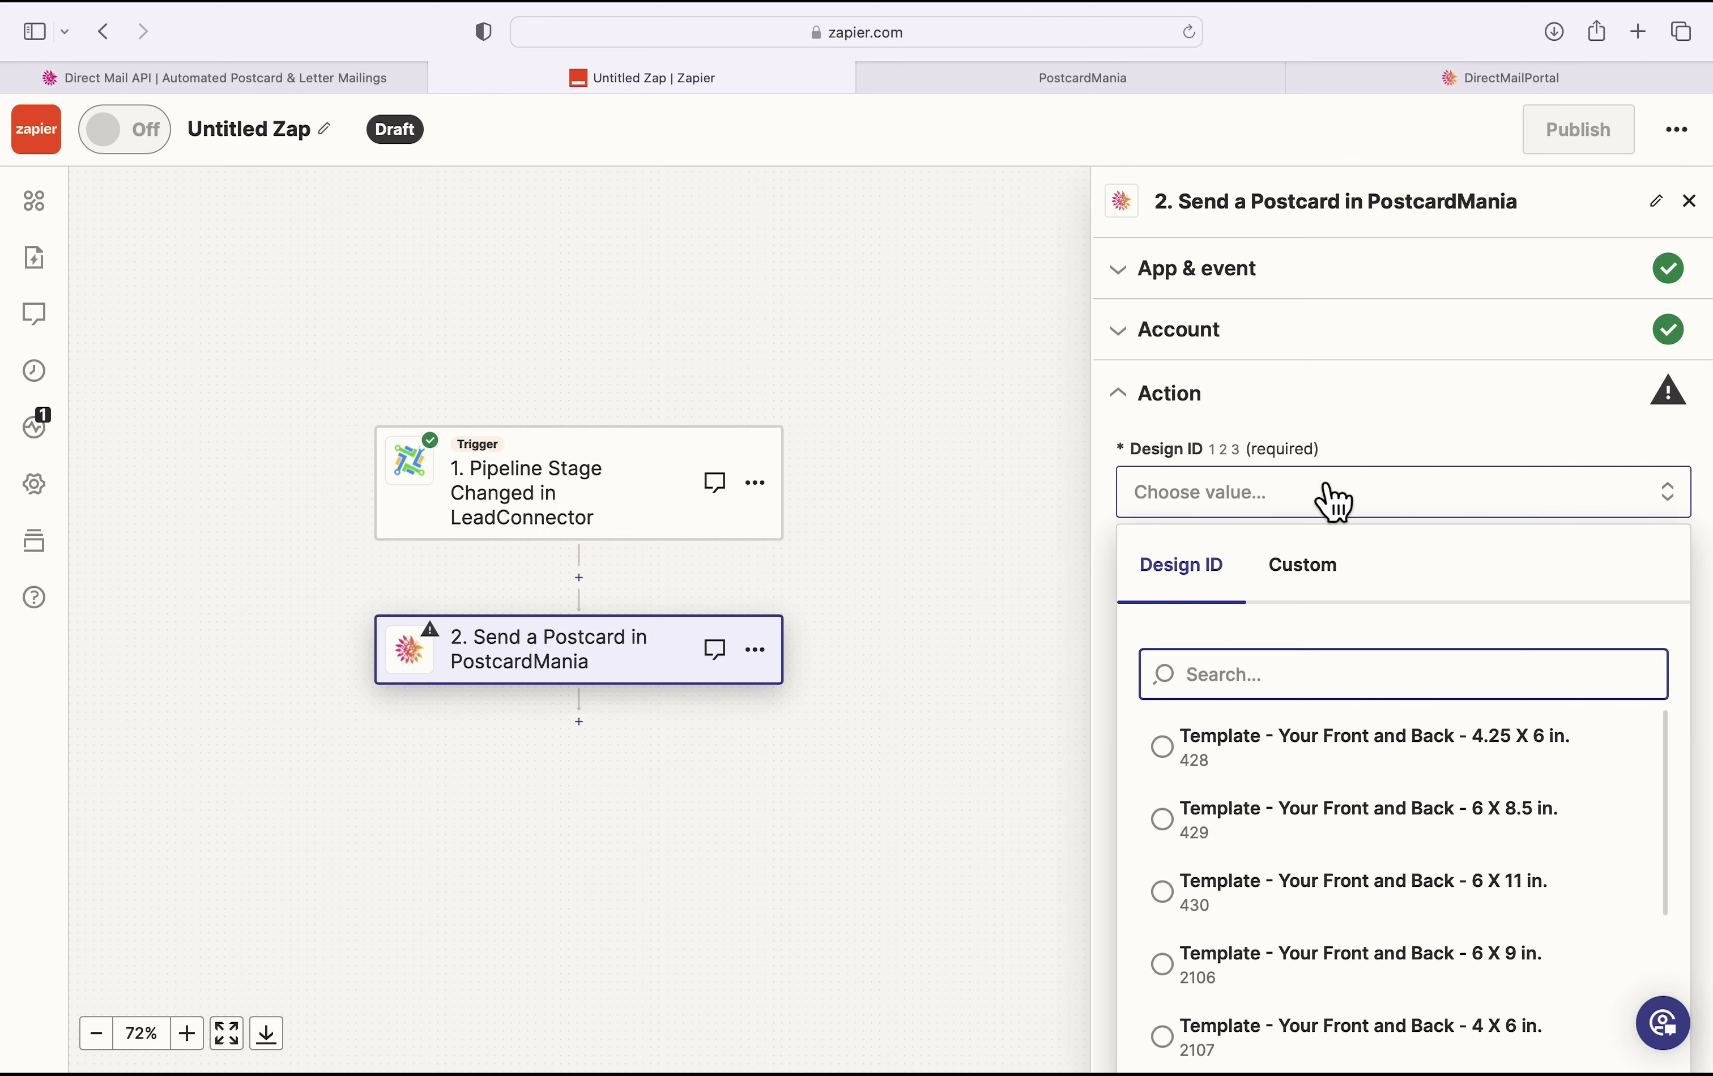
pyautogui.write('Sales')
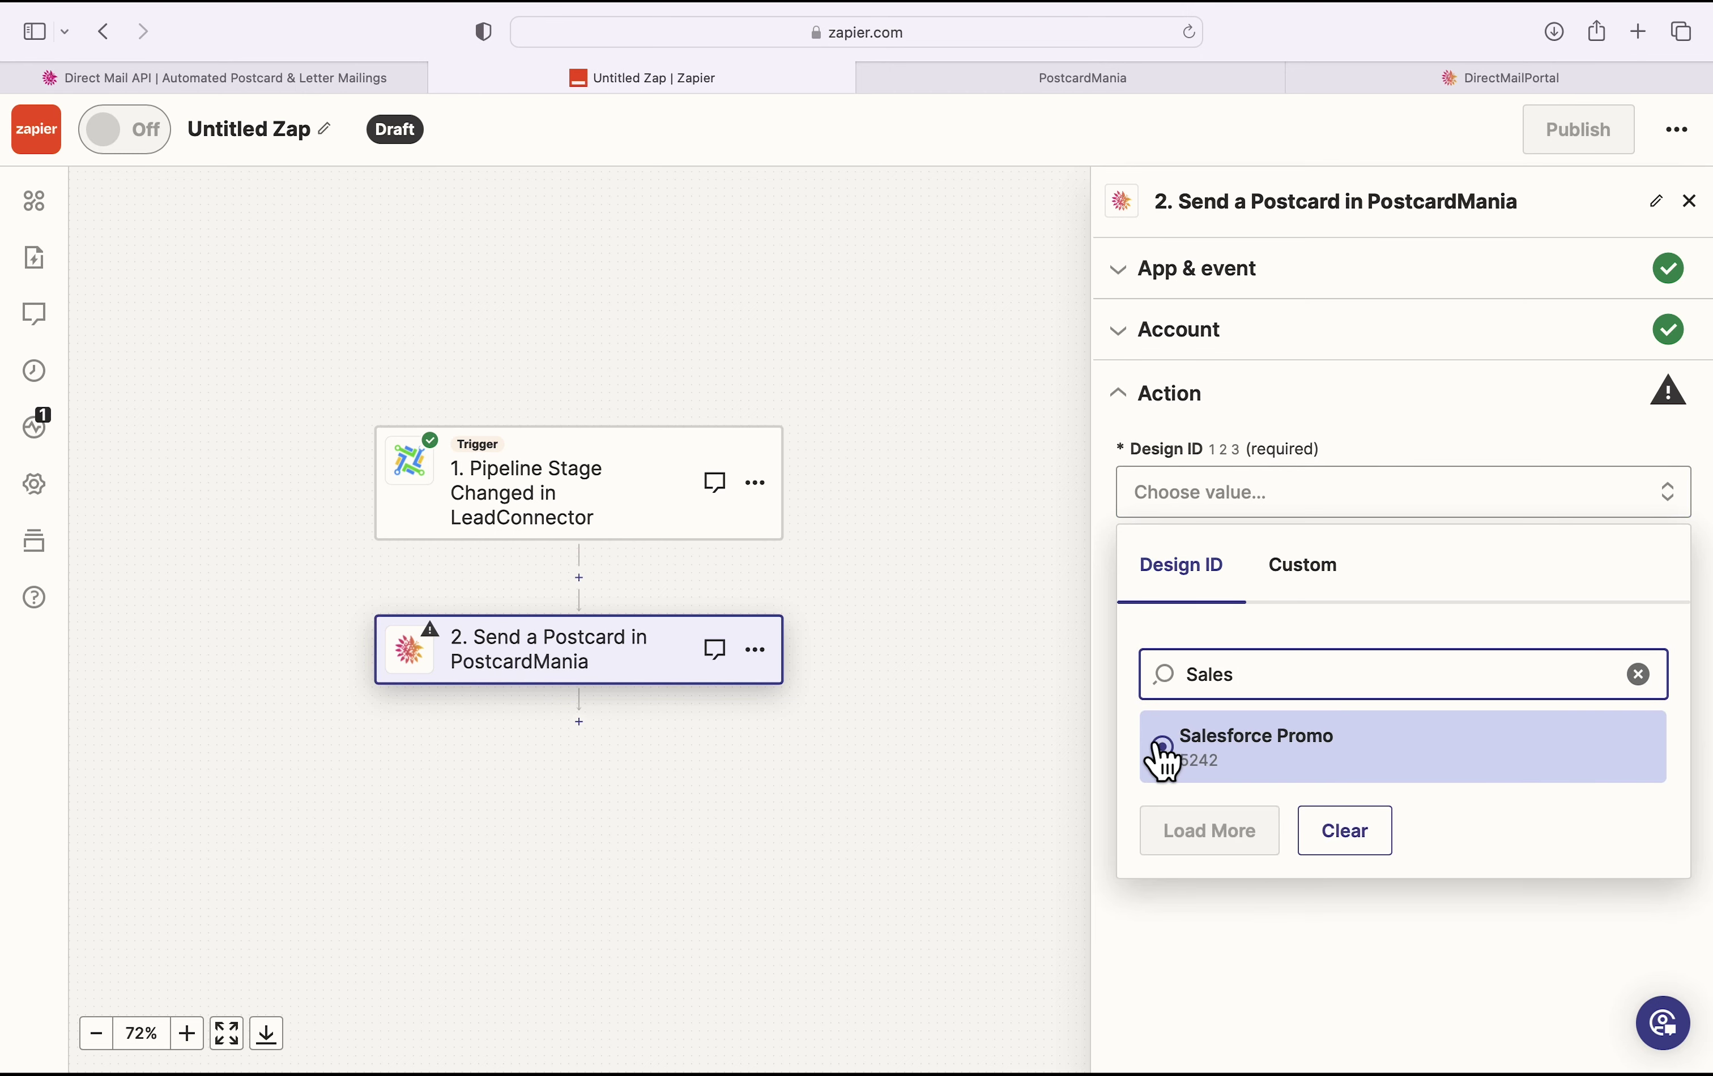
pyautogui.click(1162, 756)
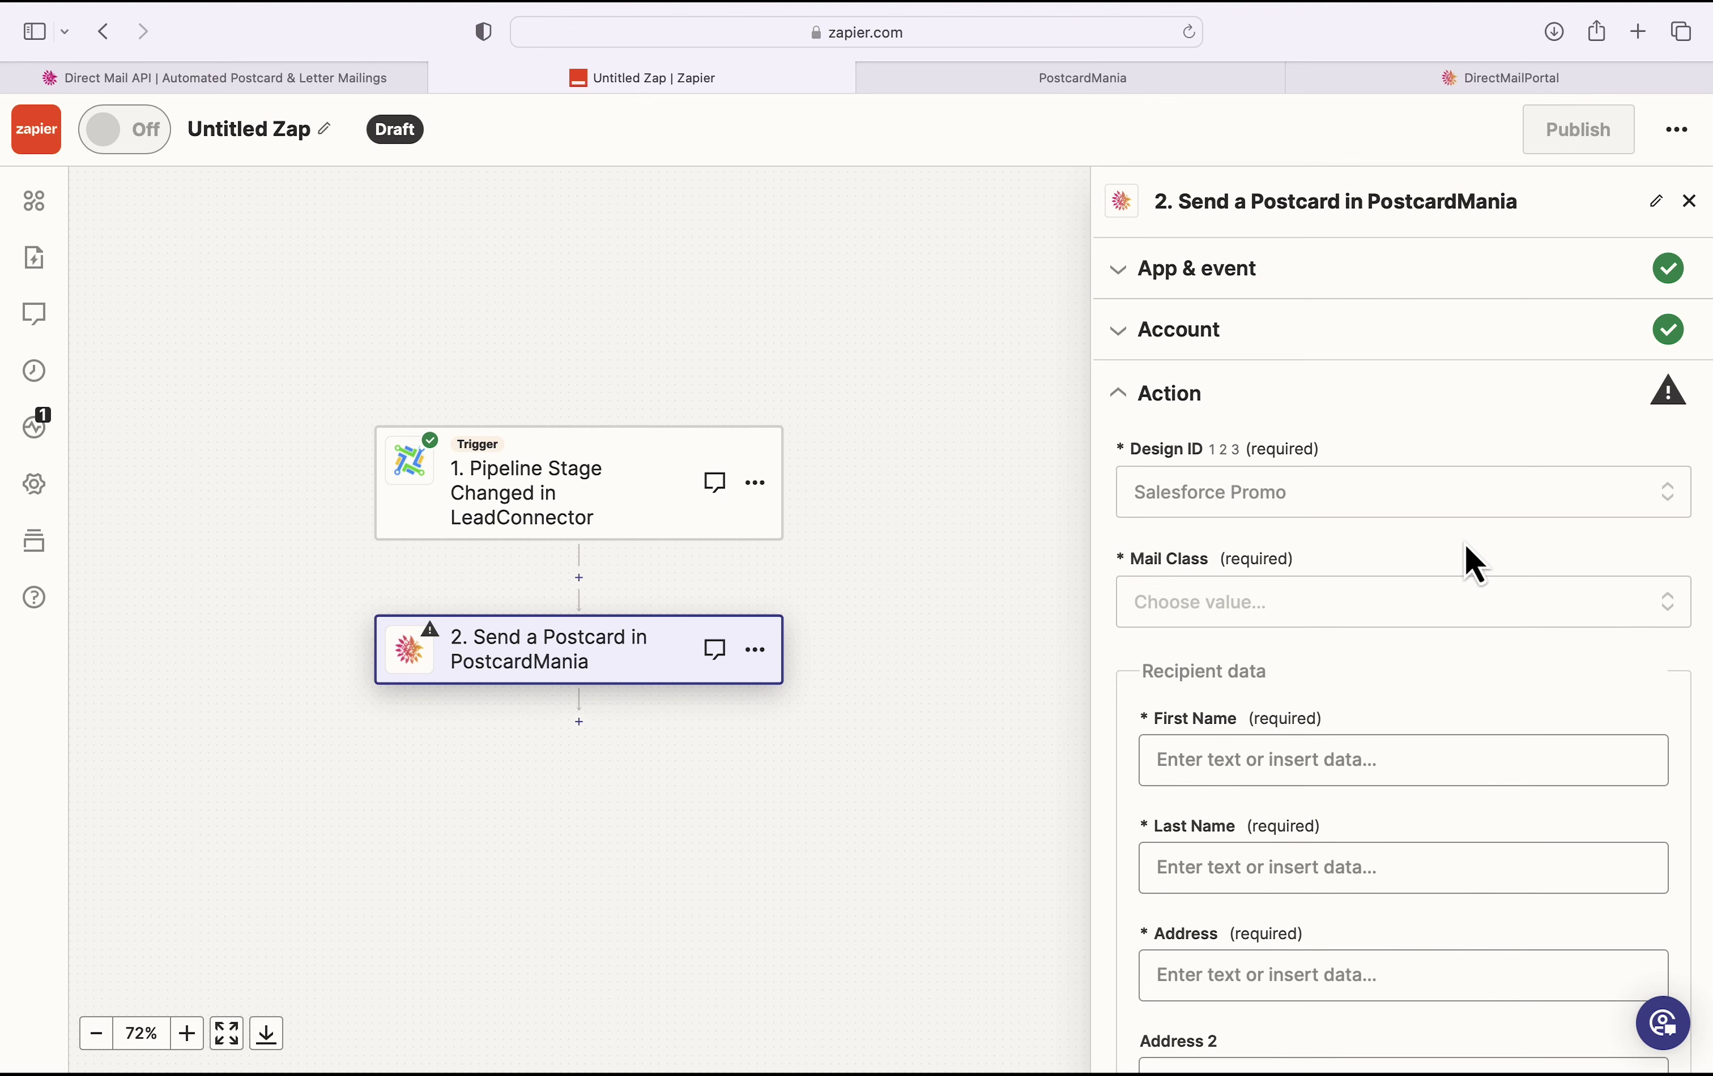
pyautogui.click(1454, 604)
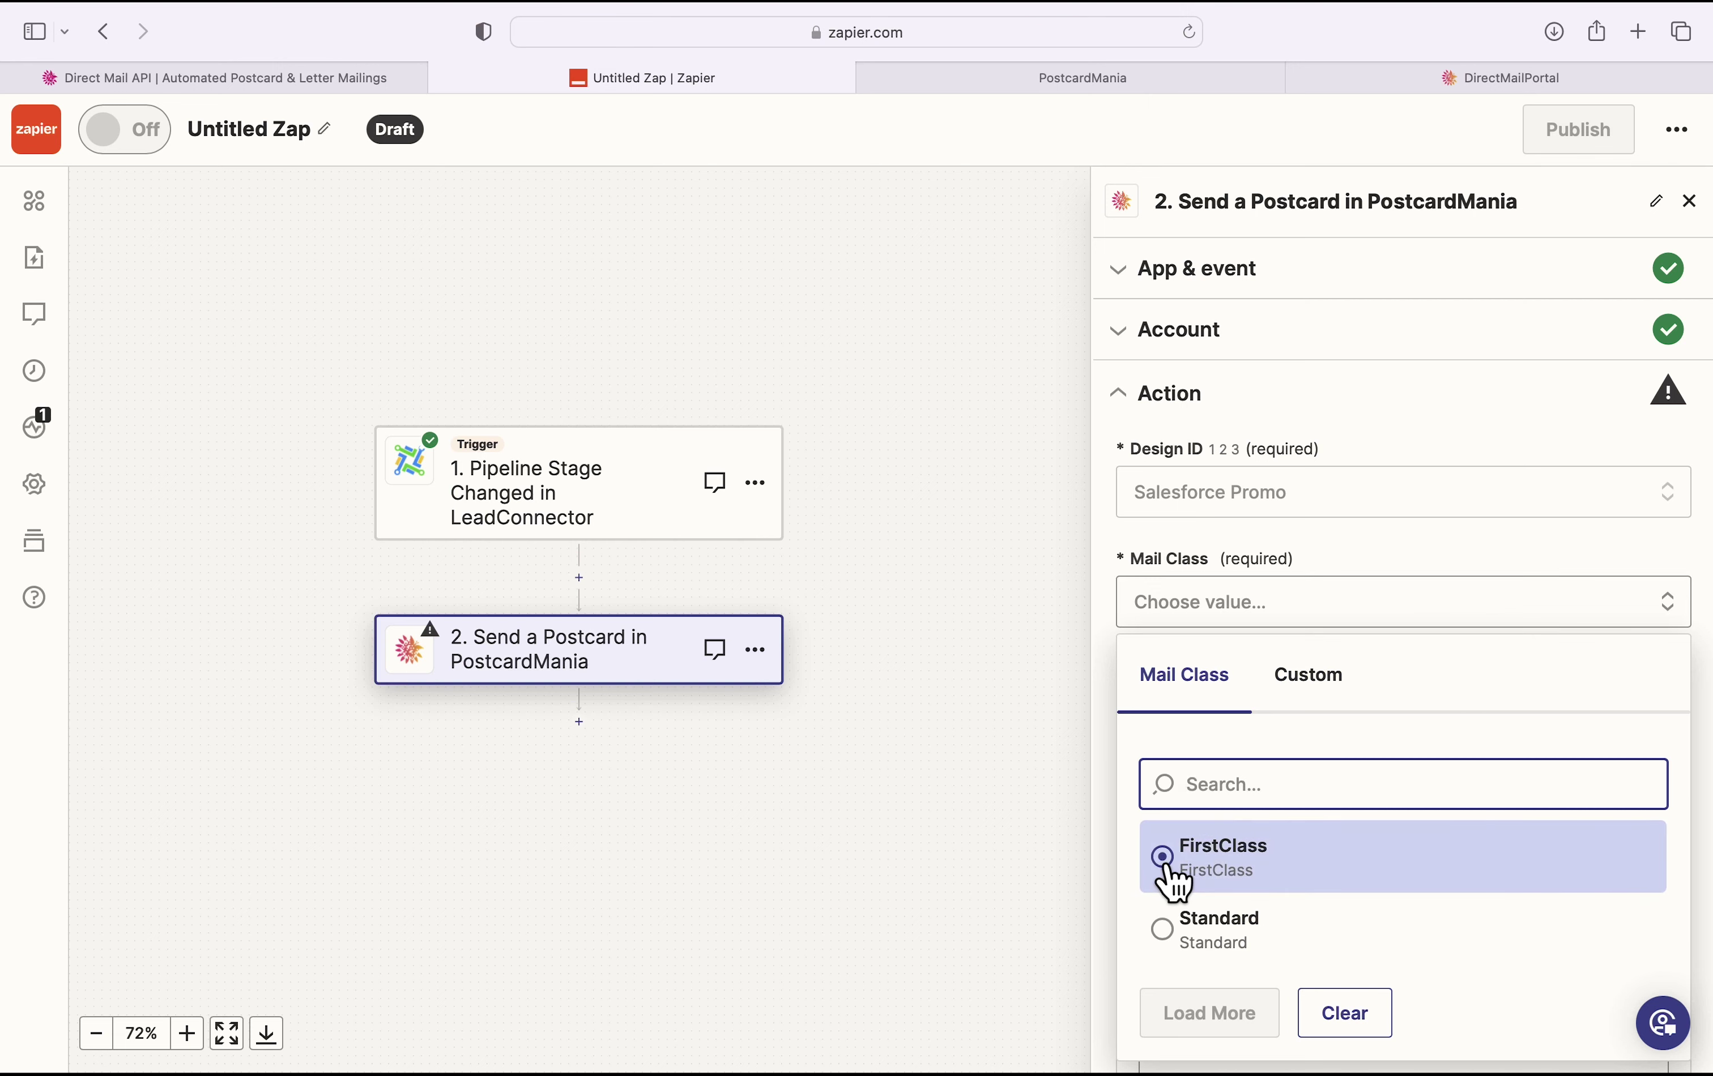
pyautogui.click(1170, 872)
pyautogui.scroll(-3, 1462, 666)
pyautogui.scroll(-3, 1460, 669)
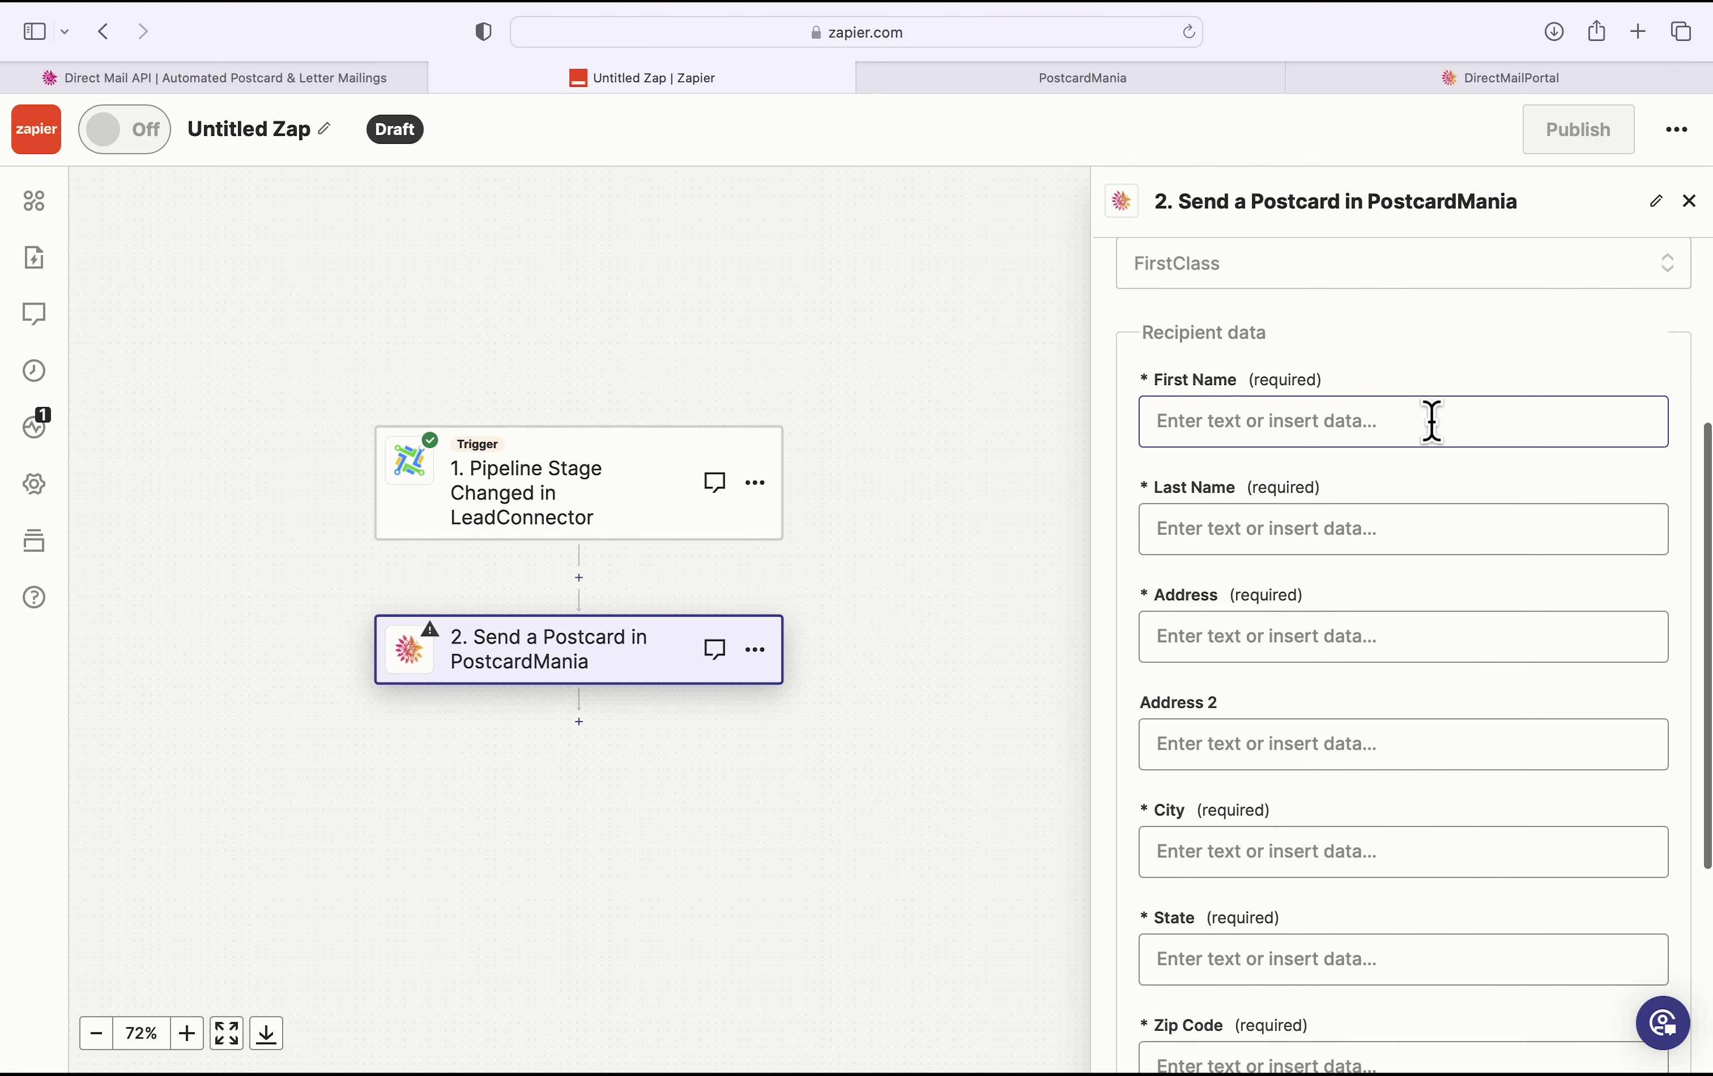
# Step: Map recipient First Name, Last Name and Address from the trigger's contact data
pyautogui.click(1432, 422)
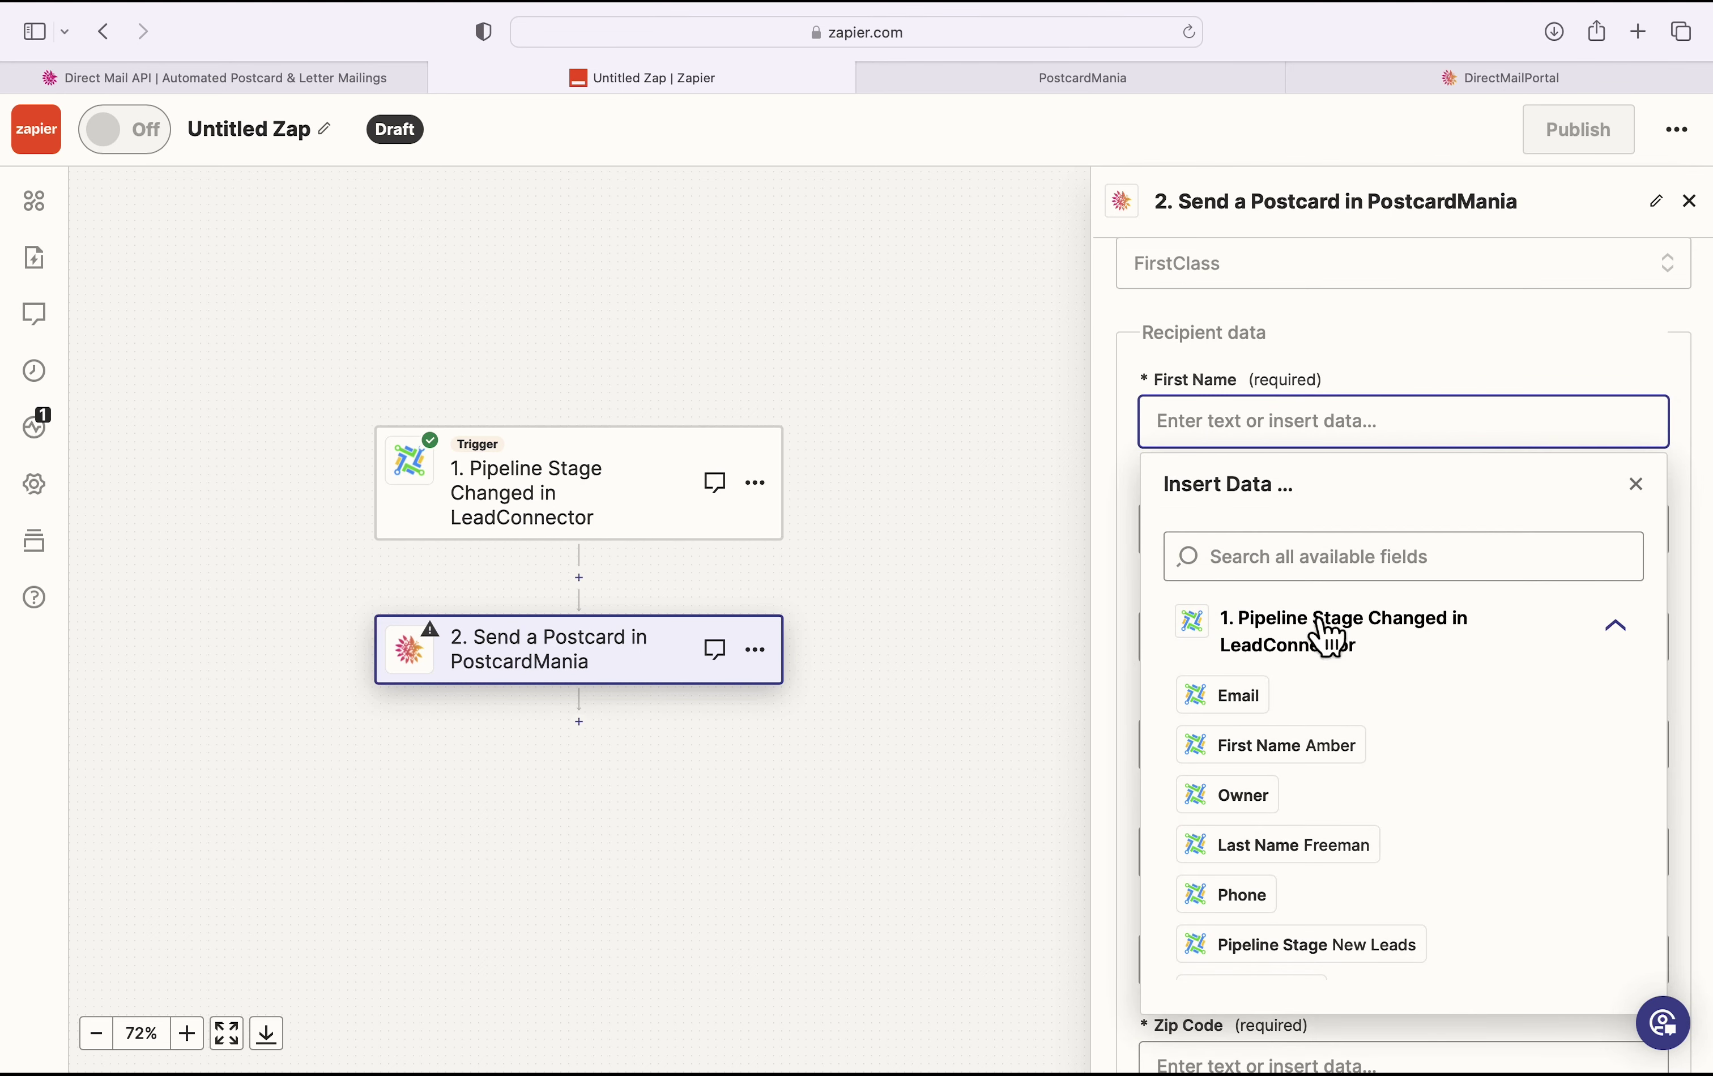
pyautogui.click(1311, 748)
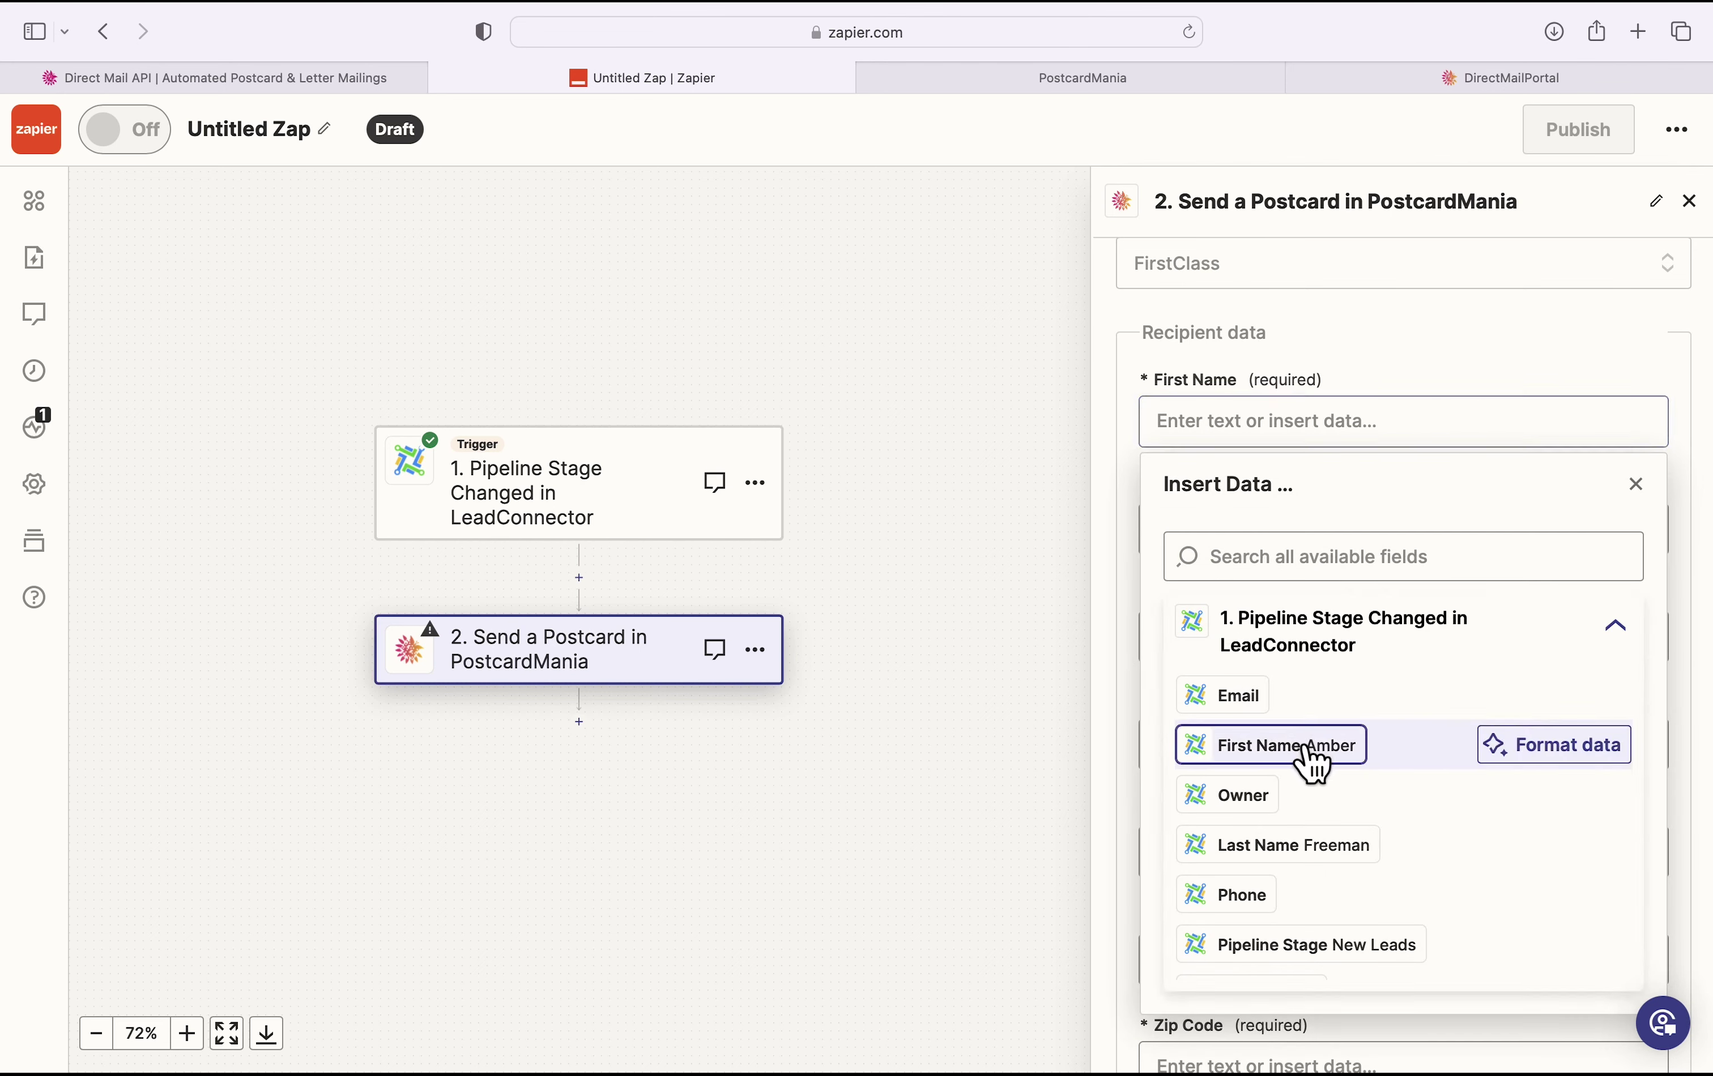
pyautogui.click(1454, 344)
pyautogui.scroll(-3, 1412, 519)
pyautogui.click(1426, 382)
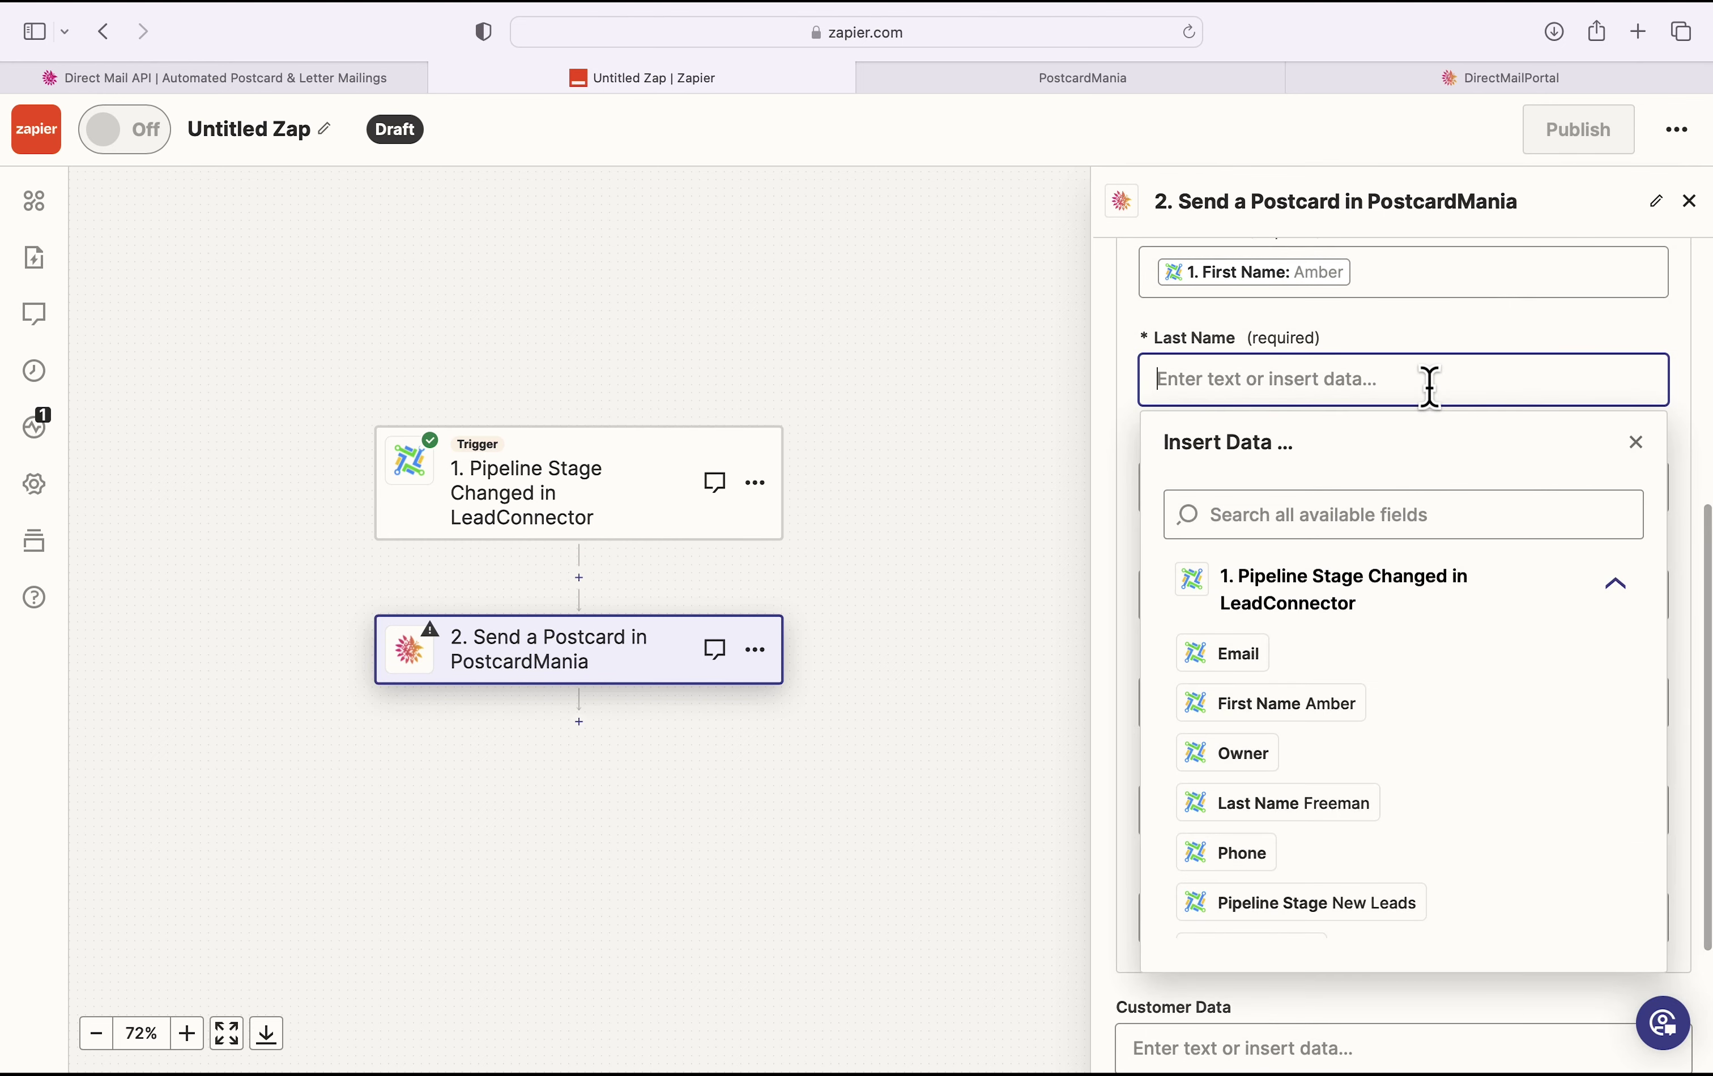
pyautogui.click(1300, 804)
pyautogui.click(1562, 340)
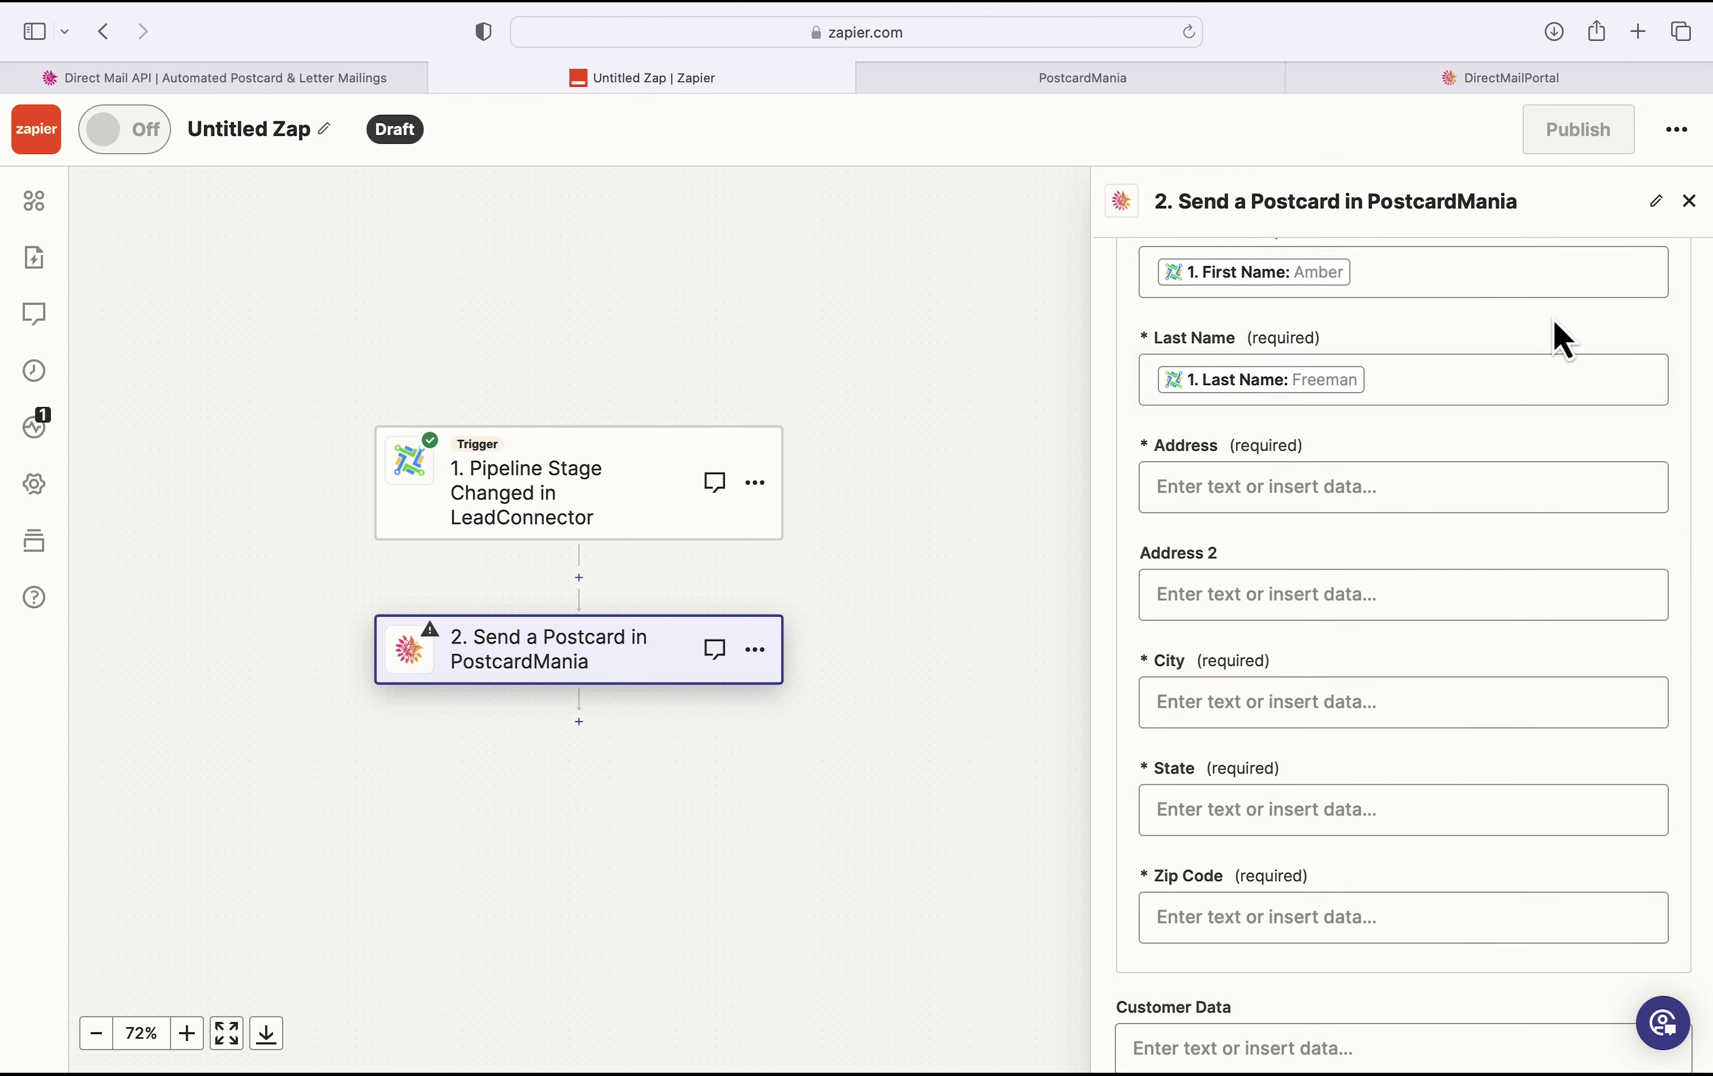
pyautogui.click(1461, 473)
pyautogui.scroll(-3, 1393, 776)
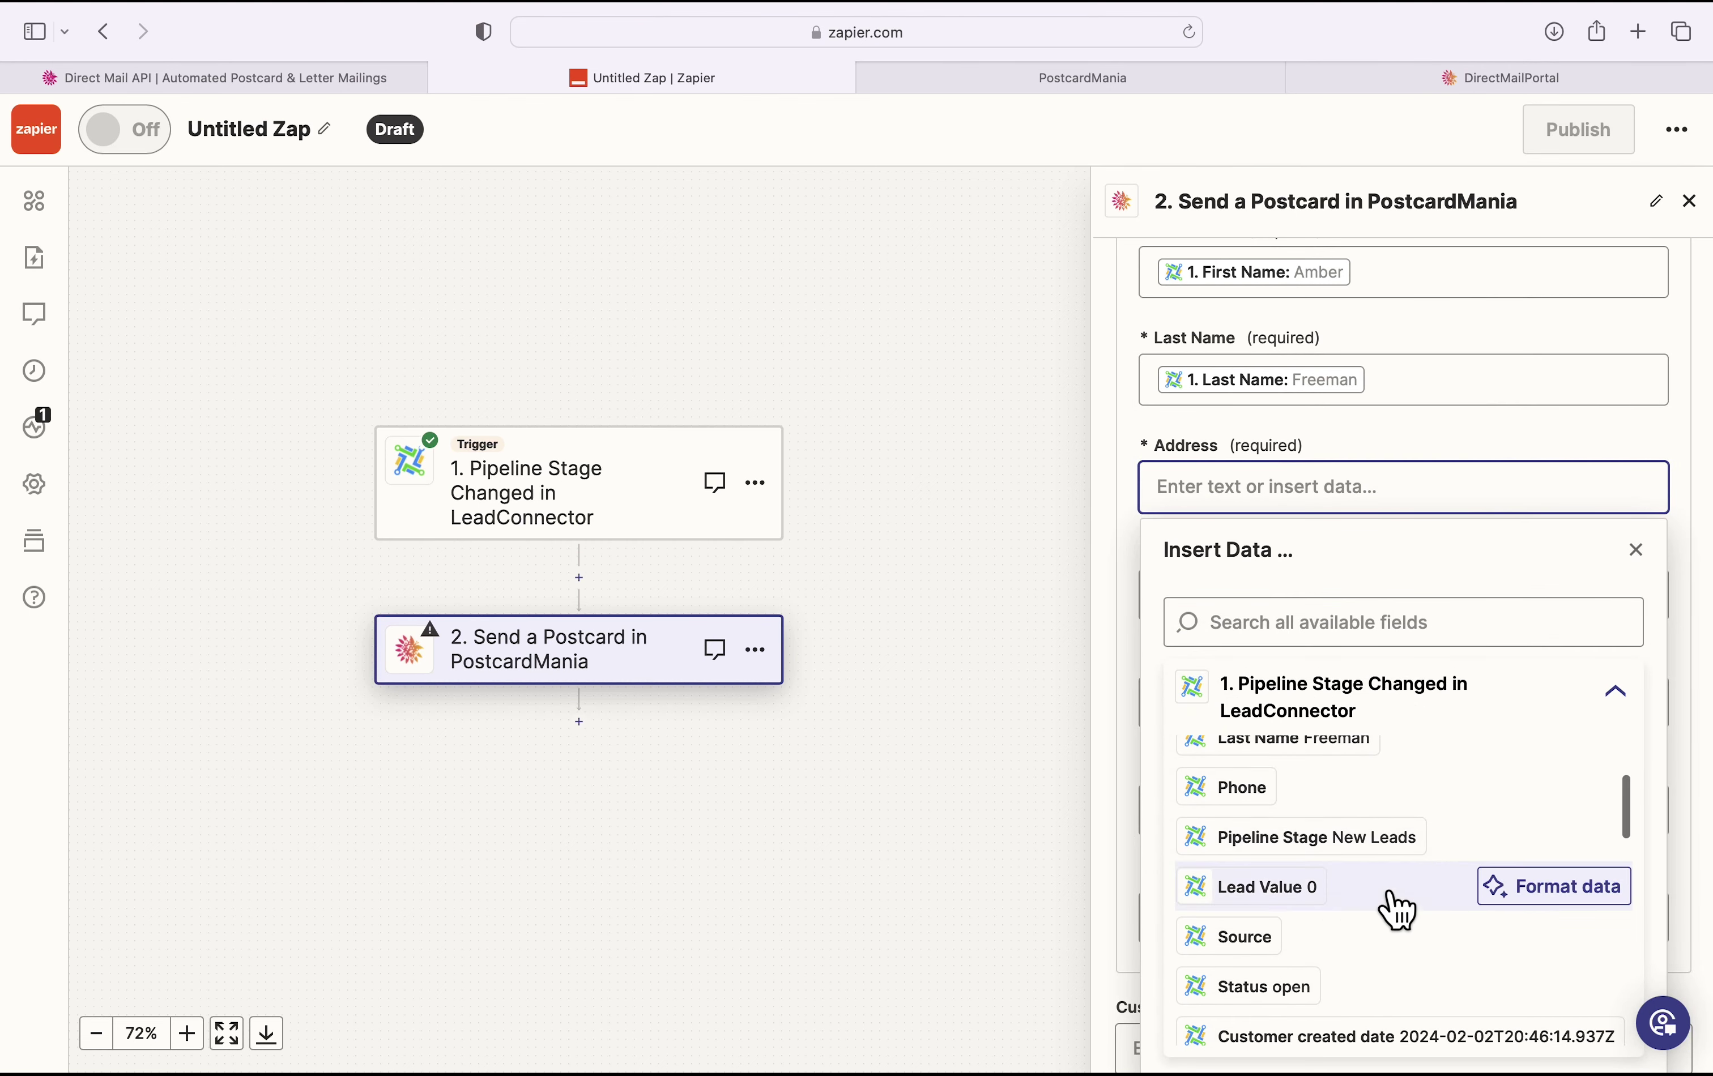
pyautogui.scroll(-6, 1396, 907)
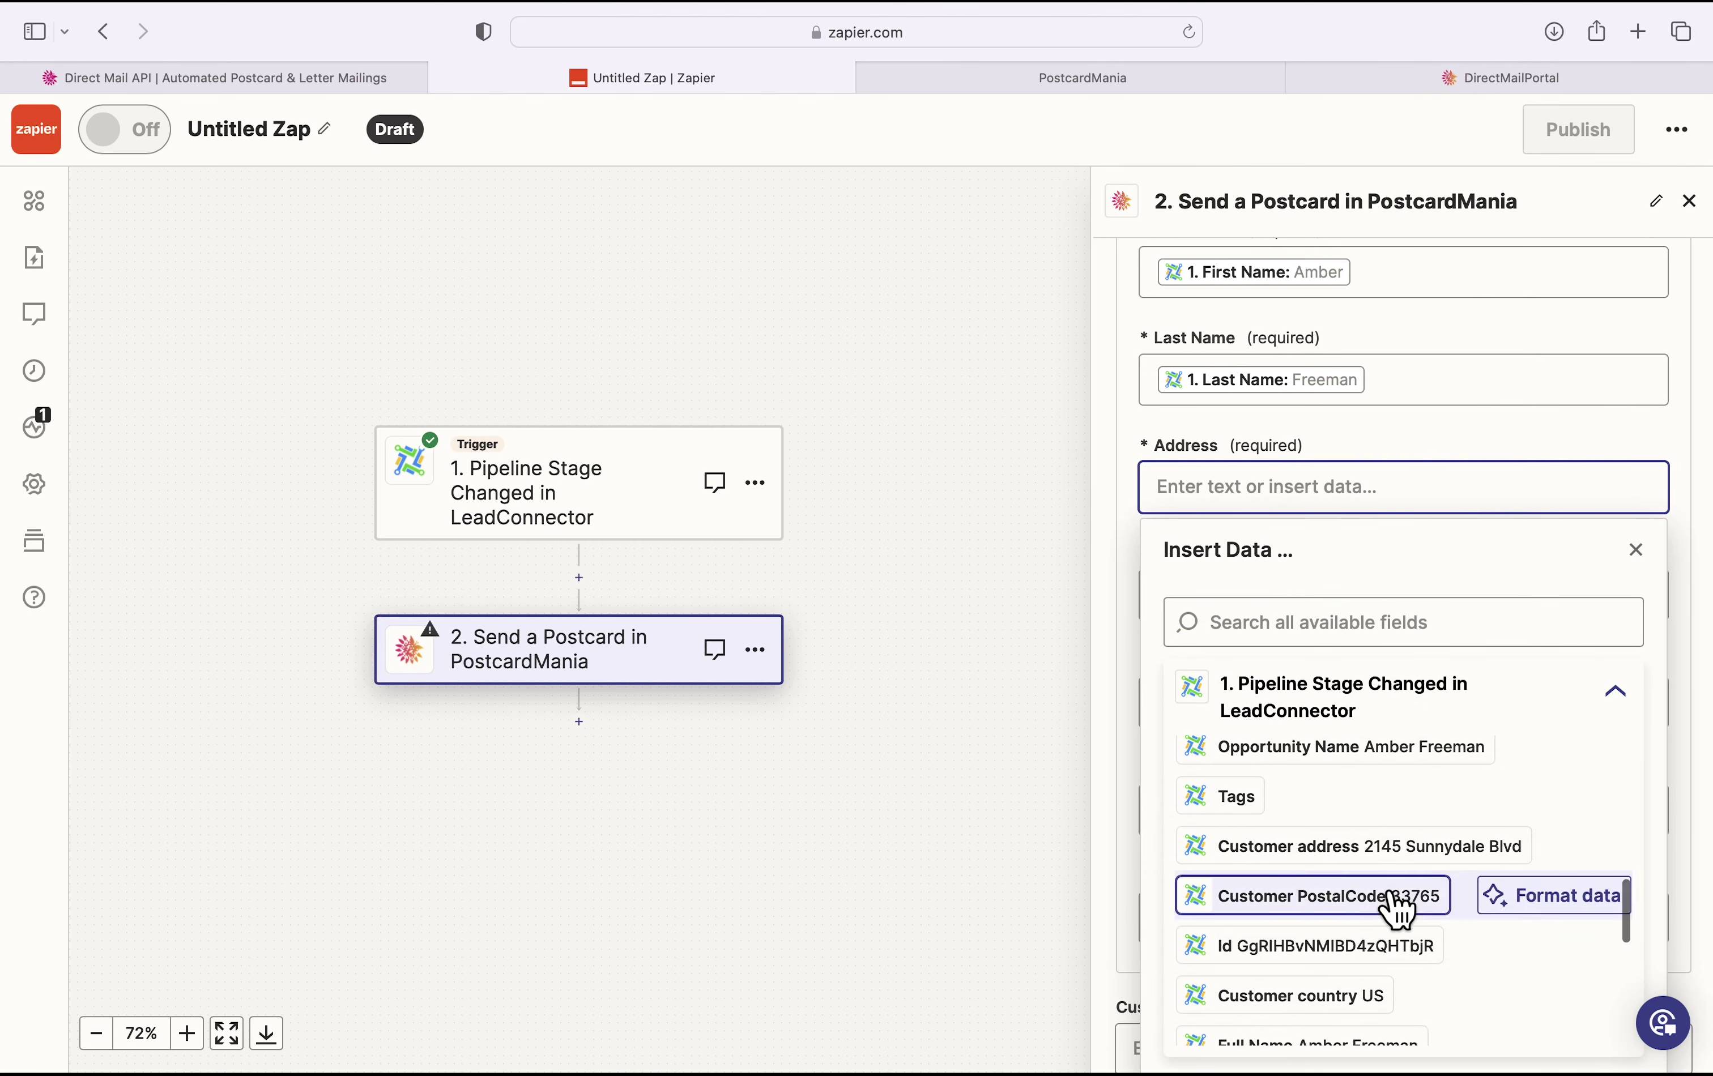
pyautogui.click(1398, 854)
pyautogui.click(1519, 453)
# Step: Map recipient City, State and Zip Code from the trigger's city, state and PostalCode
pyautogui.click(1405, 706)
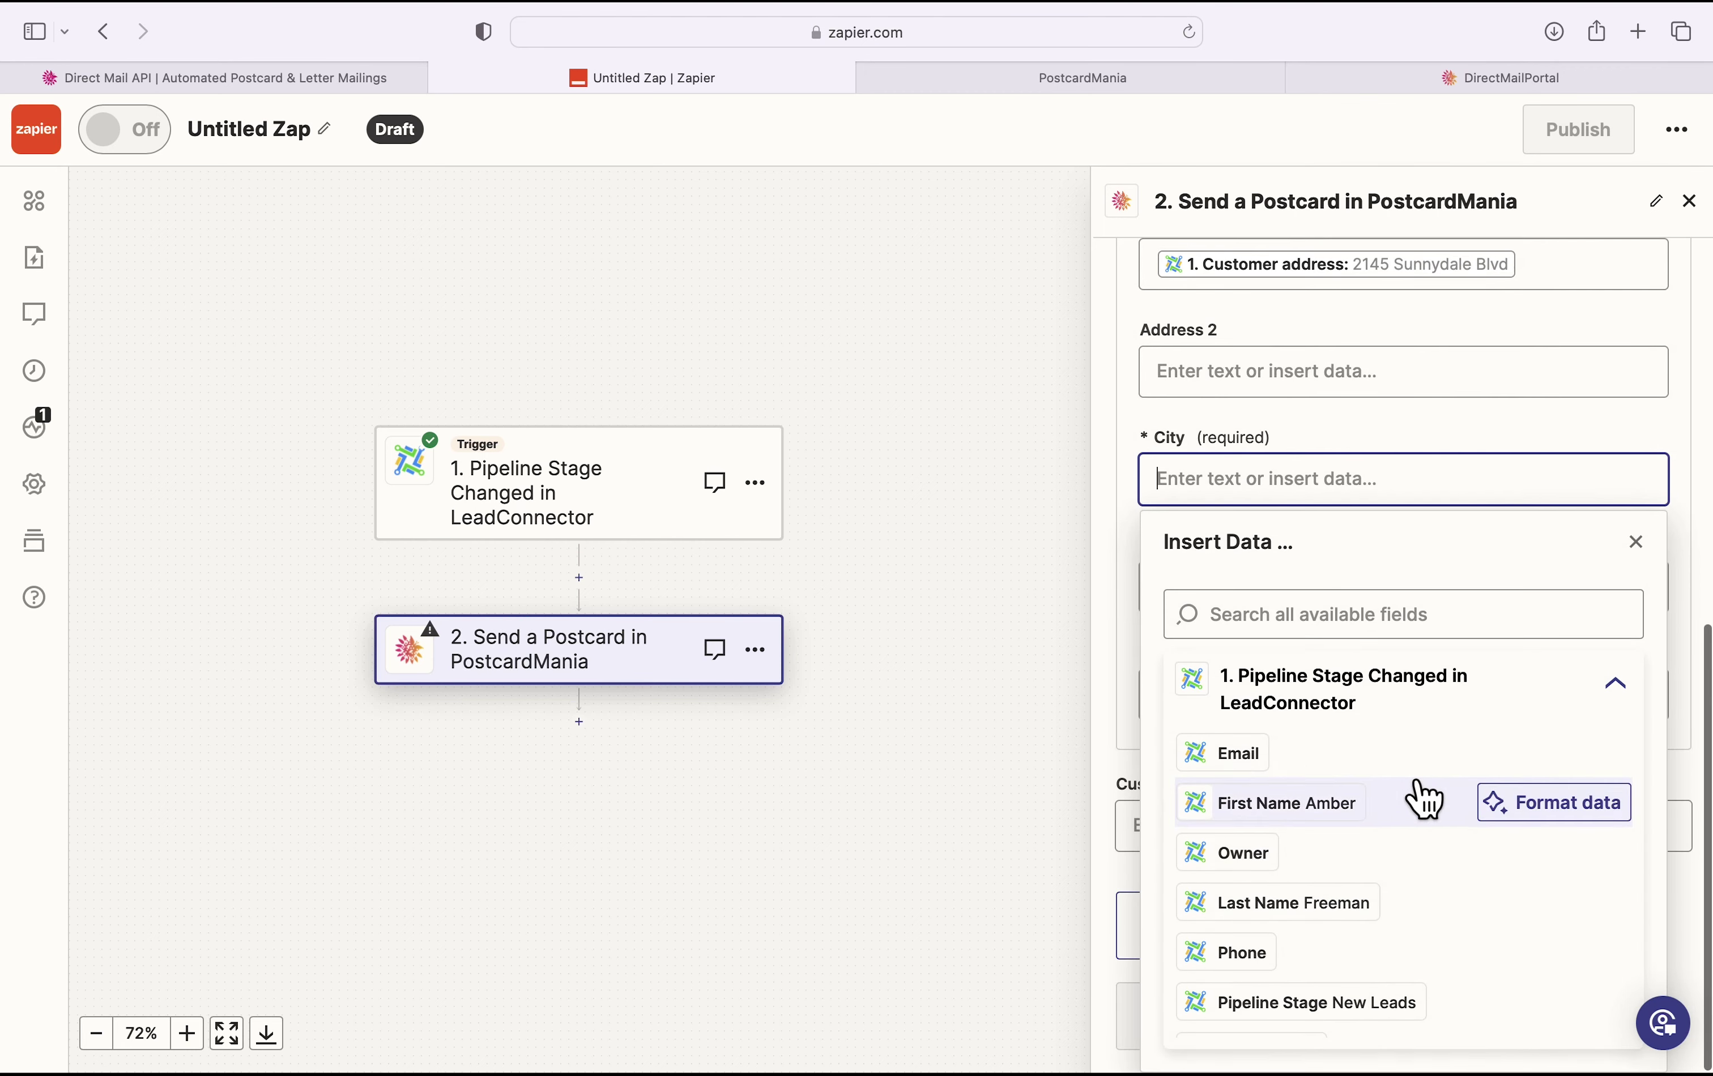
pyautogui.scroll(-1, 1424, 798)
pyautogui.scroll(-4, 1424, 798)
pyautogui.click(1302, 947)
pyautogui.click(1405, 585)
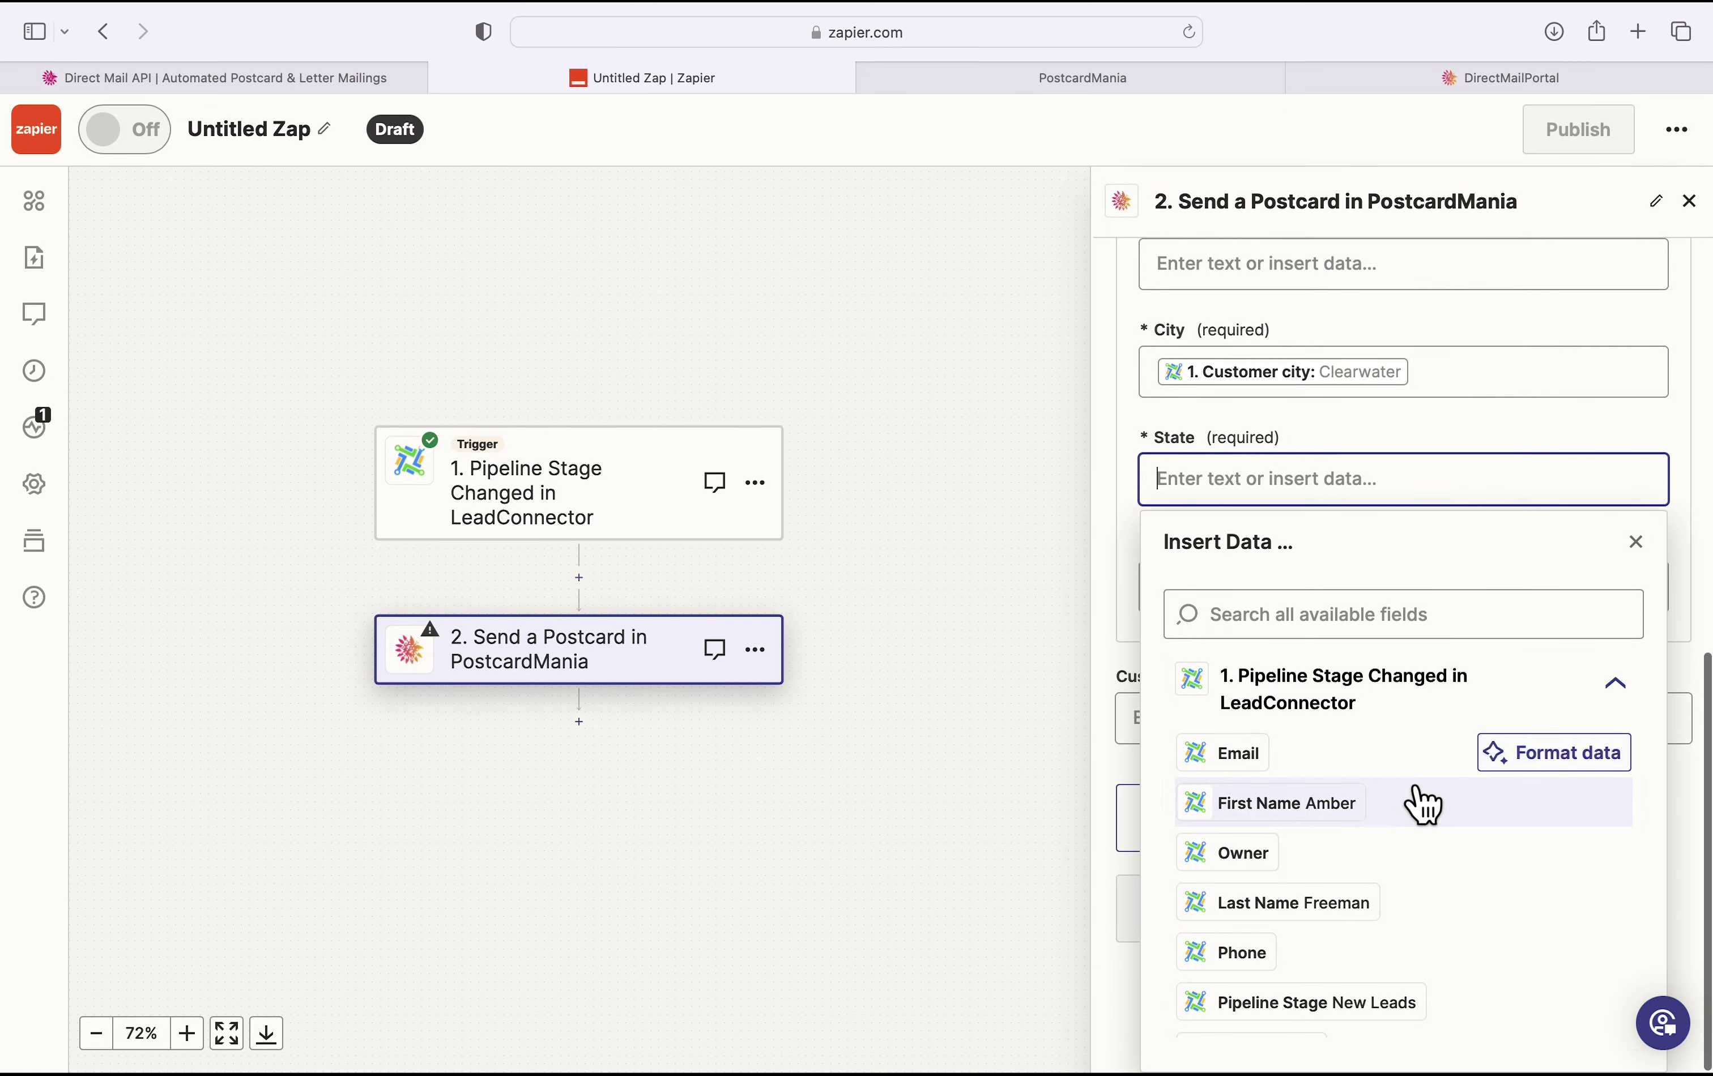
pyautogui.scroll(-4, 1405, 832)
pyautogui.scroll(-3, 1408, 837)
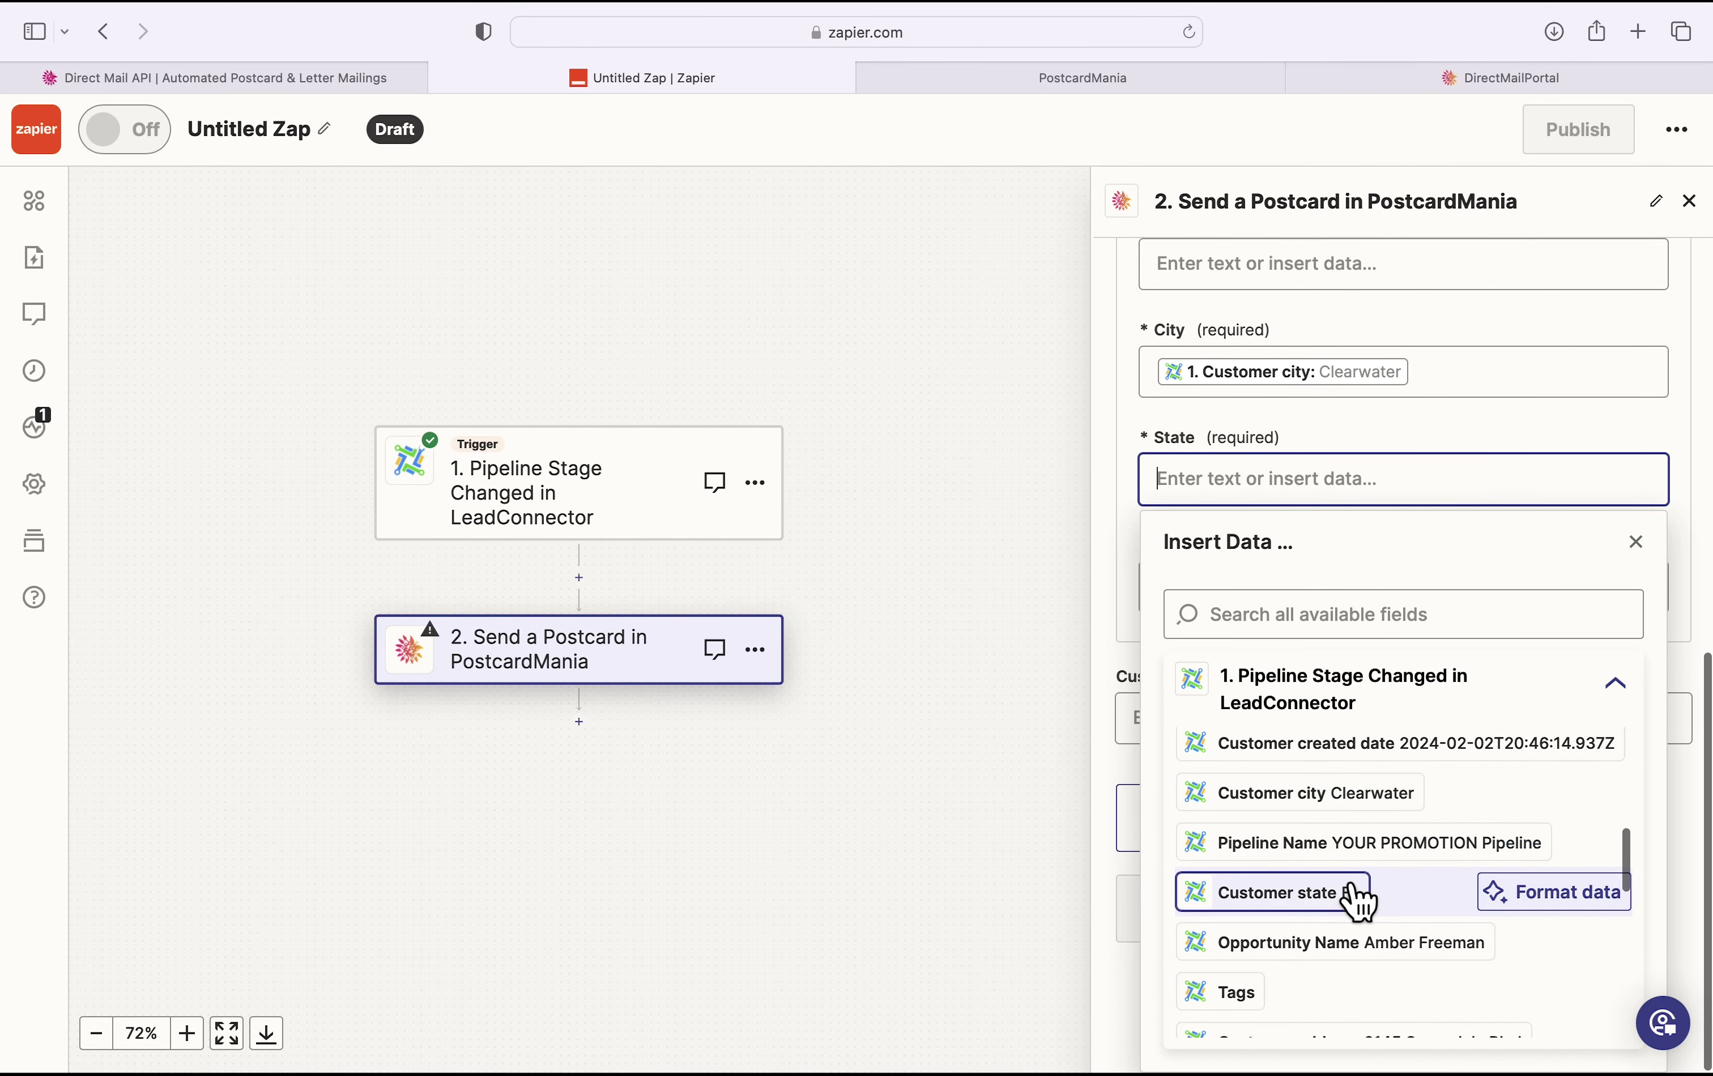
pyautogui.click(1351, 903)
pyautogui.click(1649, 430)
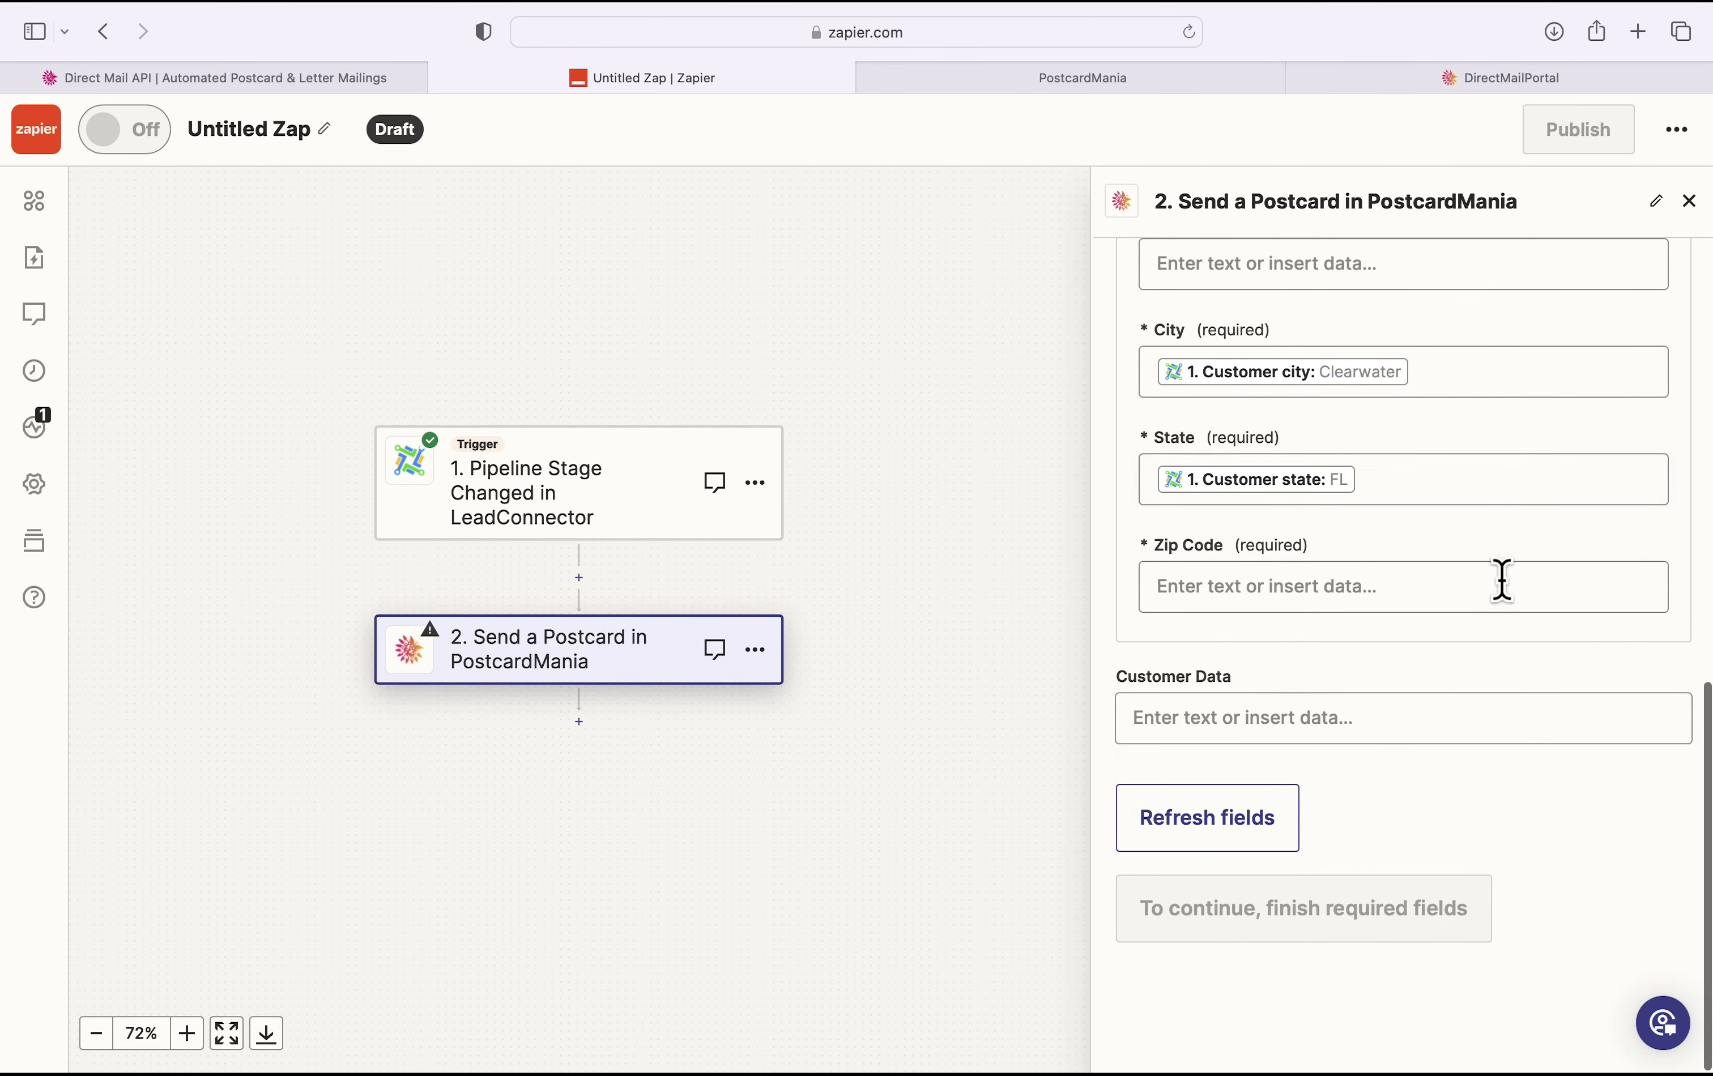
pyautogui.click(1502, 580)
pyautogui.scroll(-3, 1436, 851)
pyautogui.scroll(-7, 1437, 854)
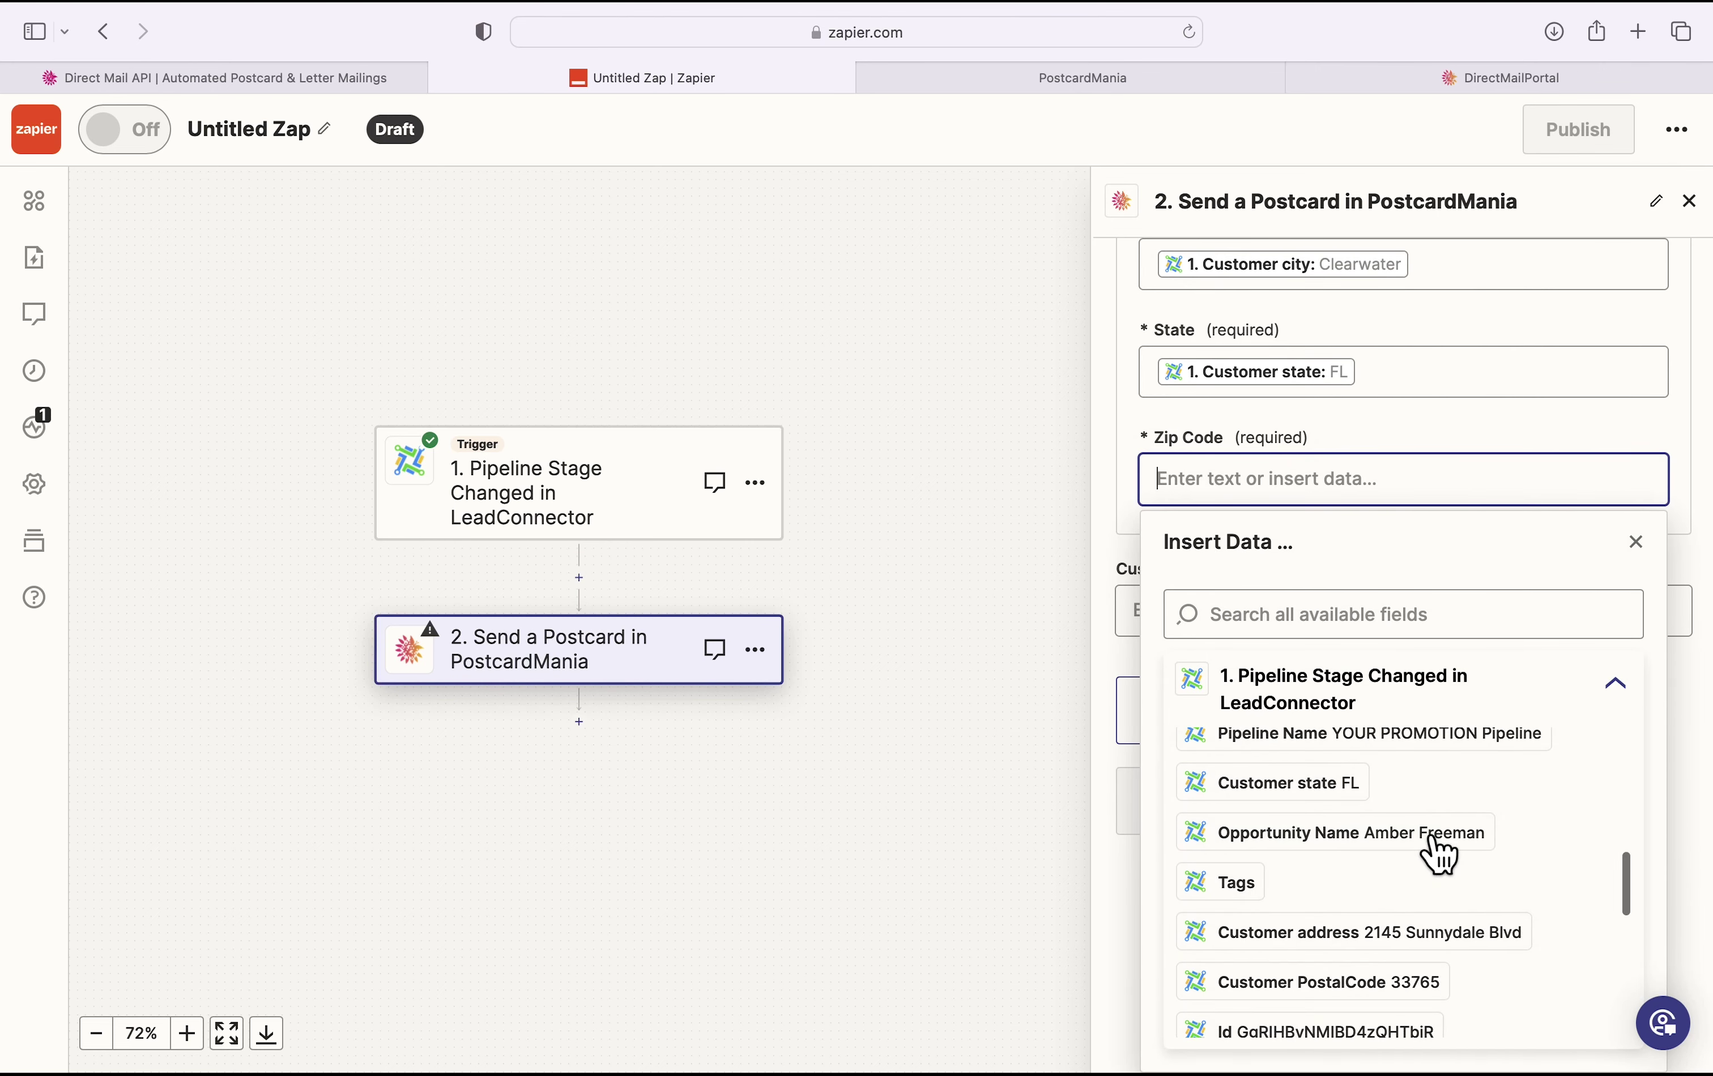
pyautogui.click(1415, 870)
pyautogui.click(1695, 431)
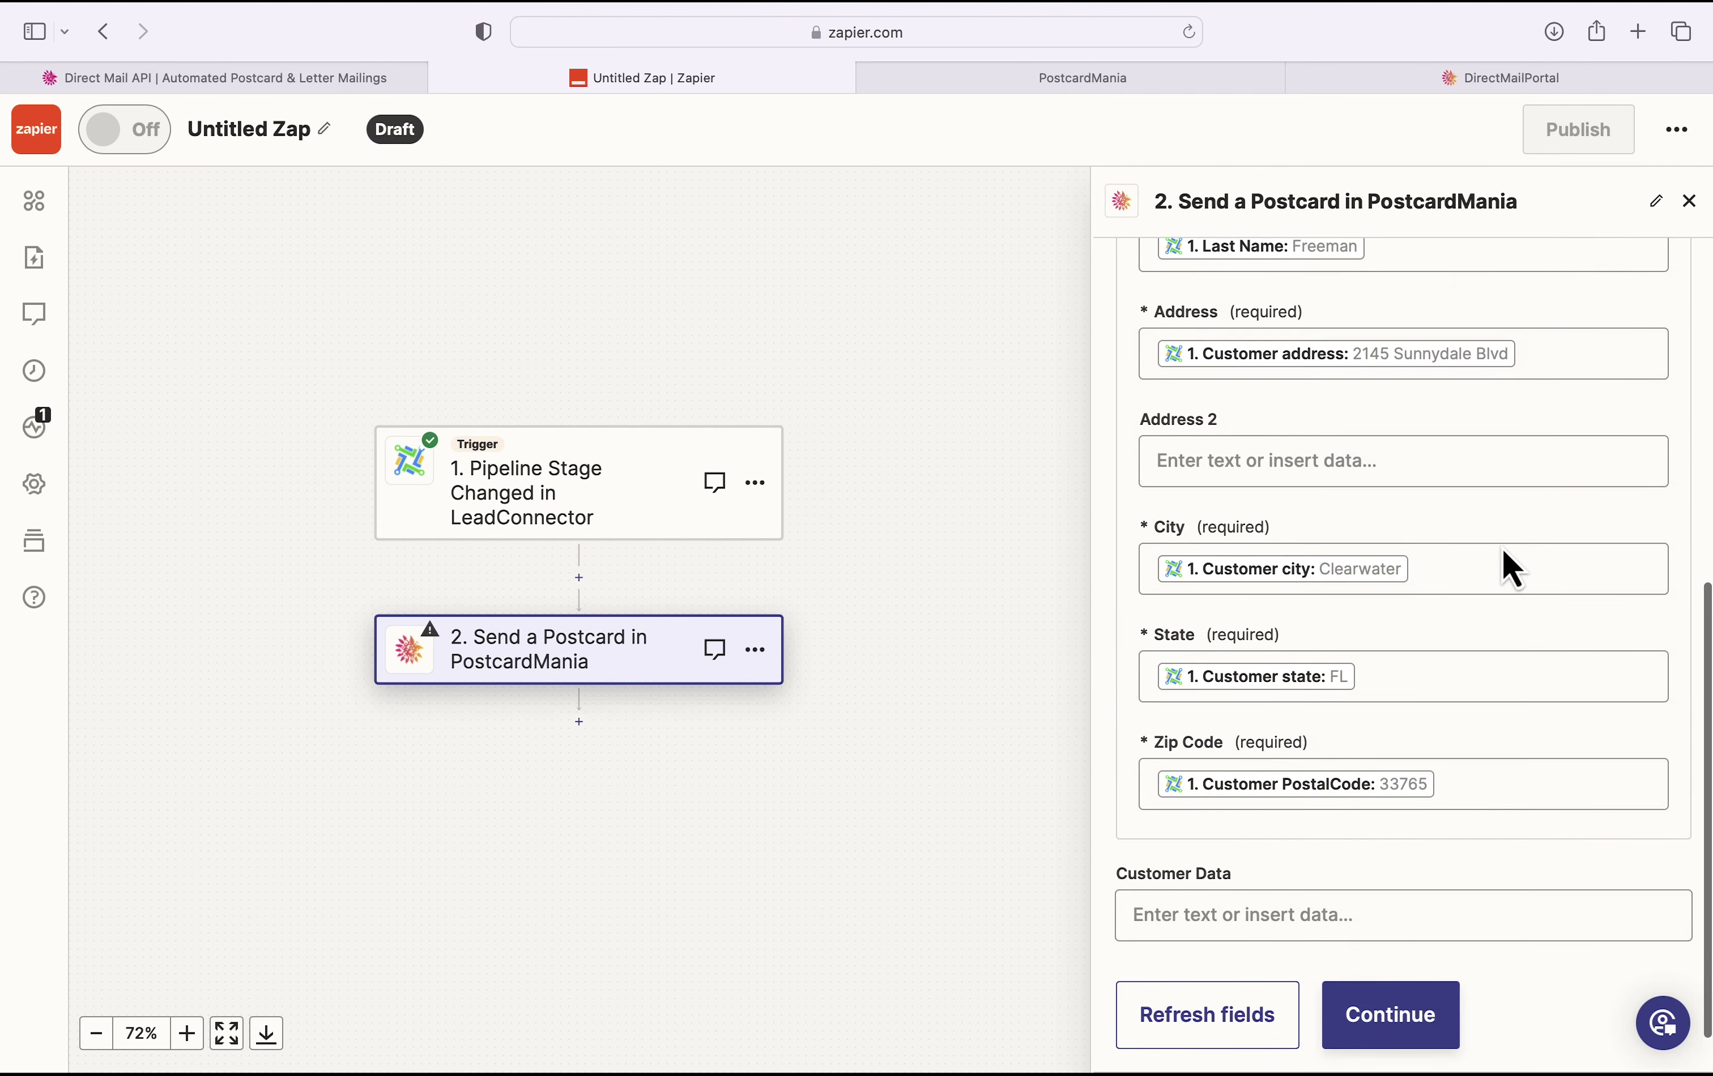
pyautogui.scroll(-1, 1502, 547)
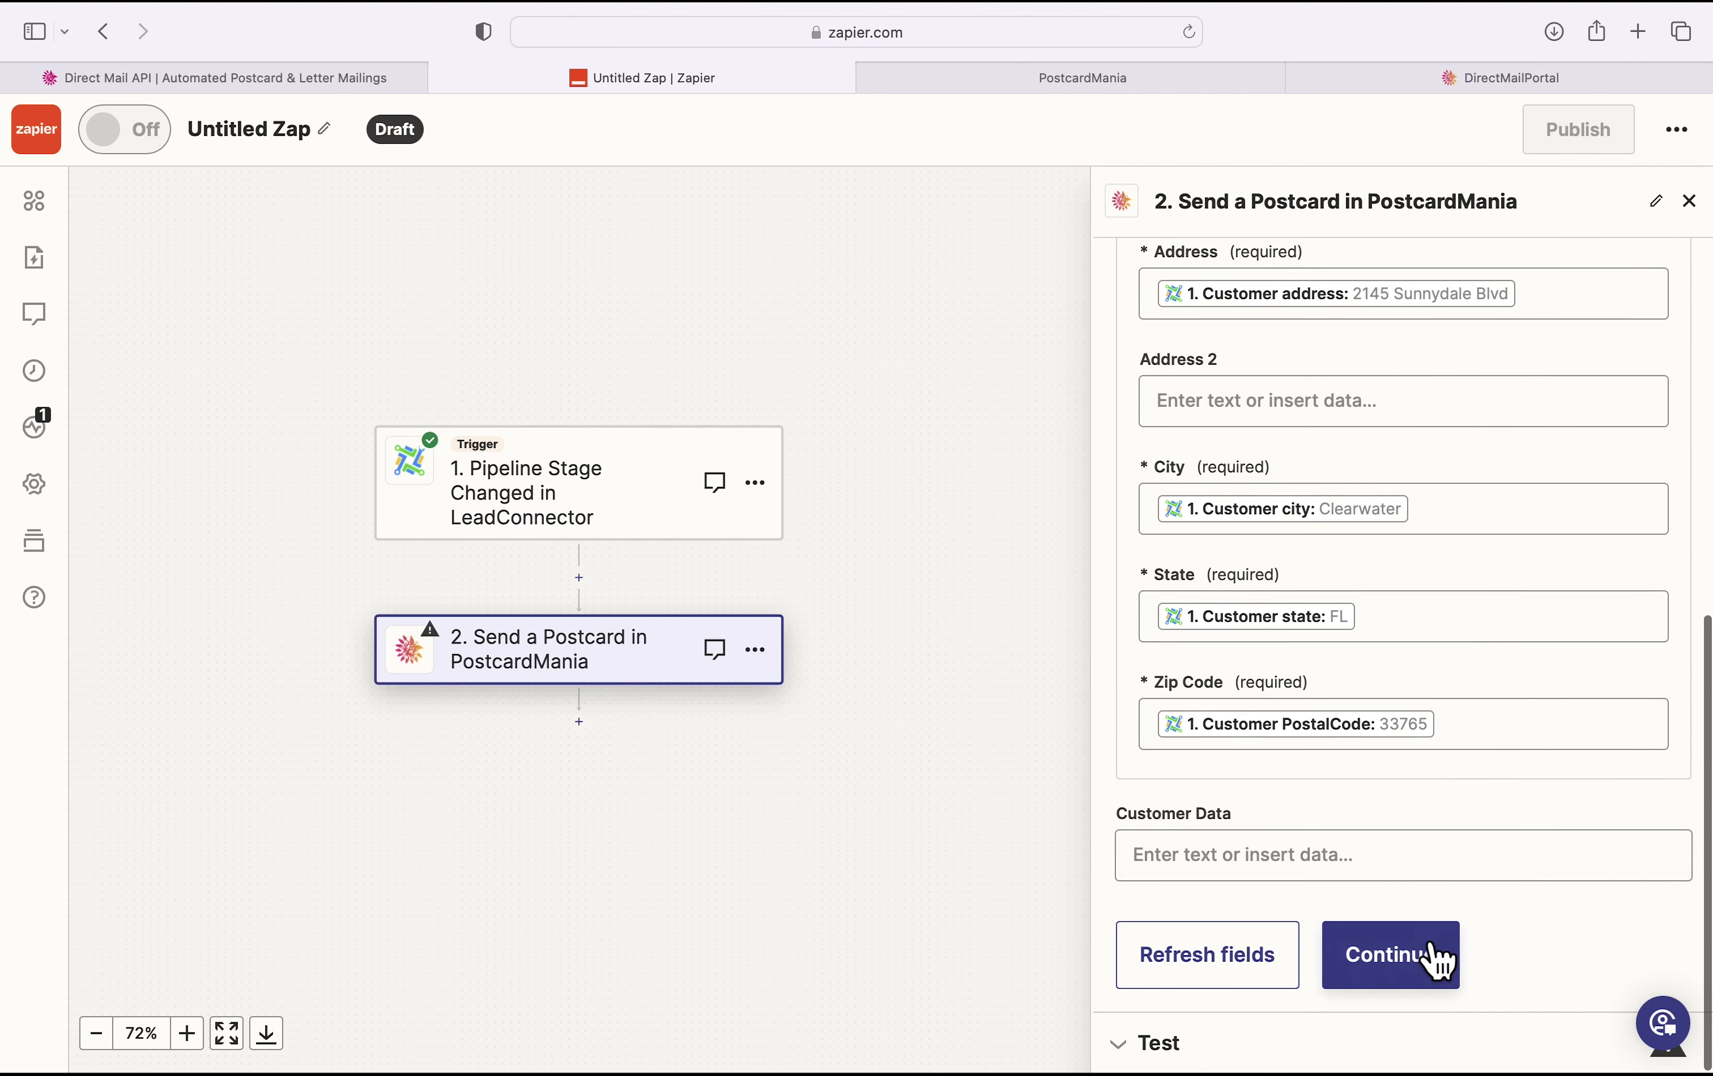
# Step: Review the test data and send a test postcard, confirming the successful order result
pyautogui.click(1431, 961)
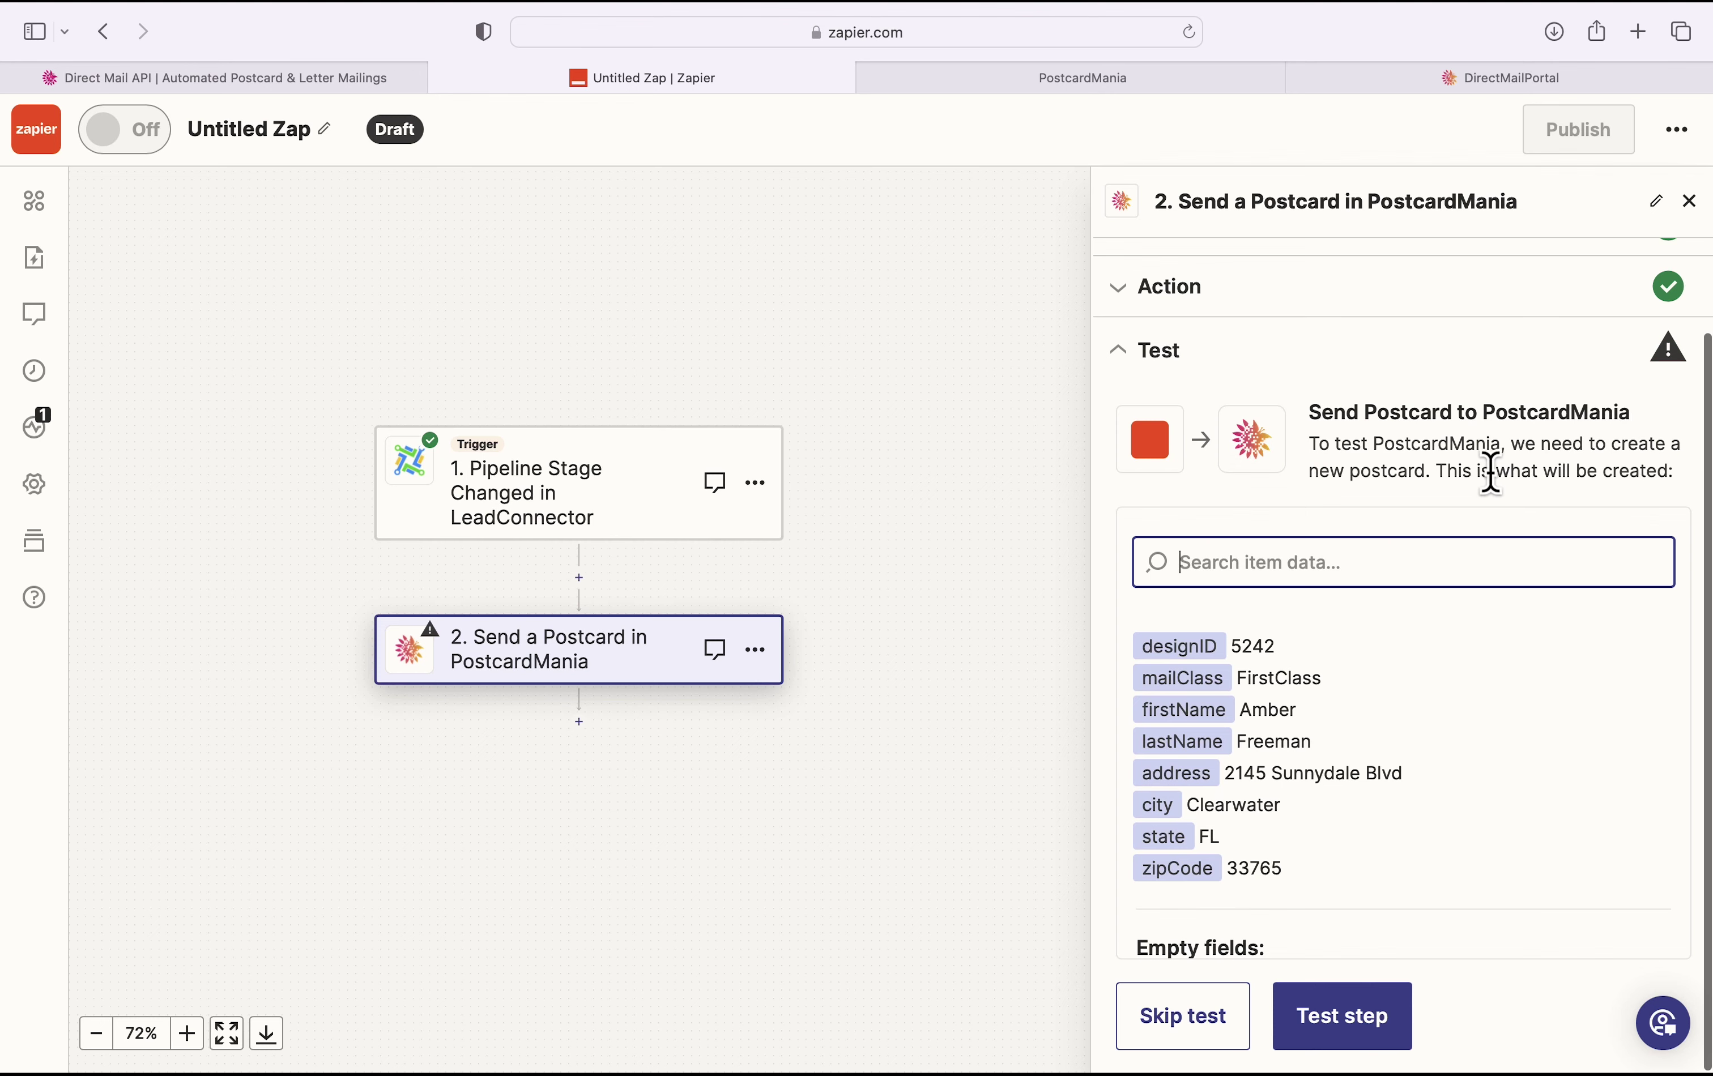
pyautogui.scroll(-1, 1397, 642)
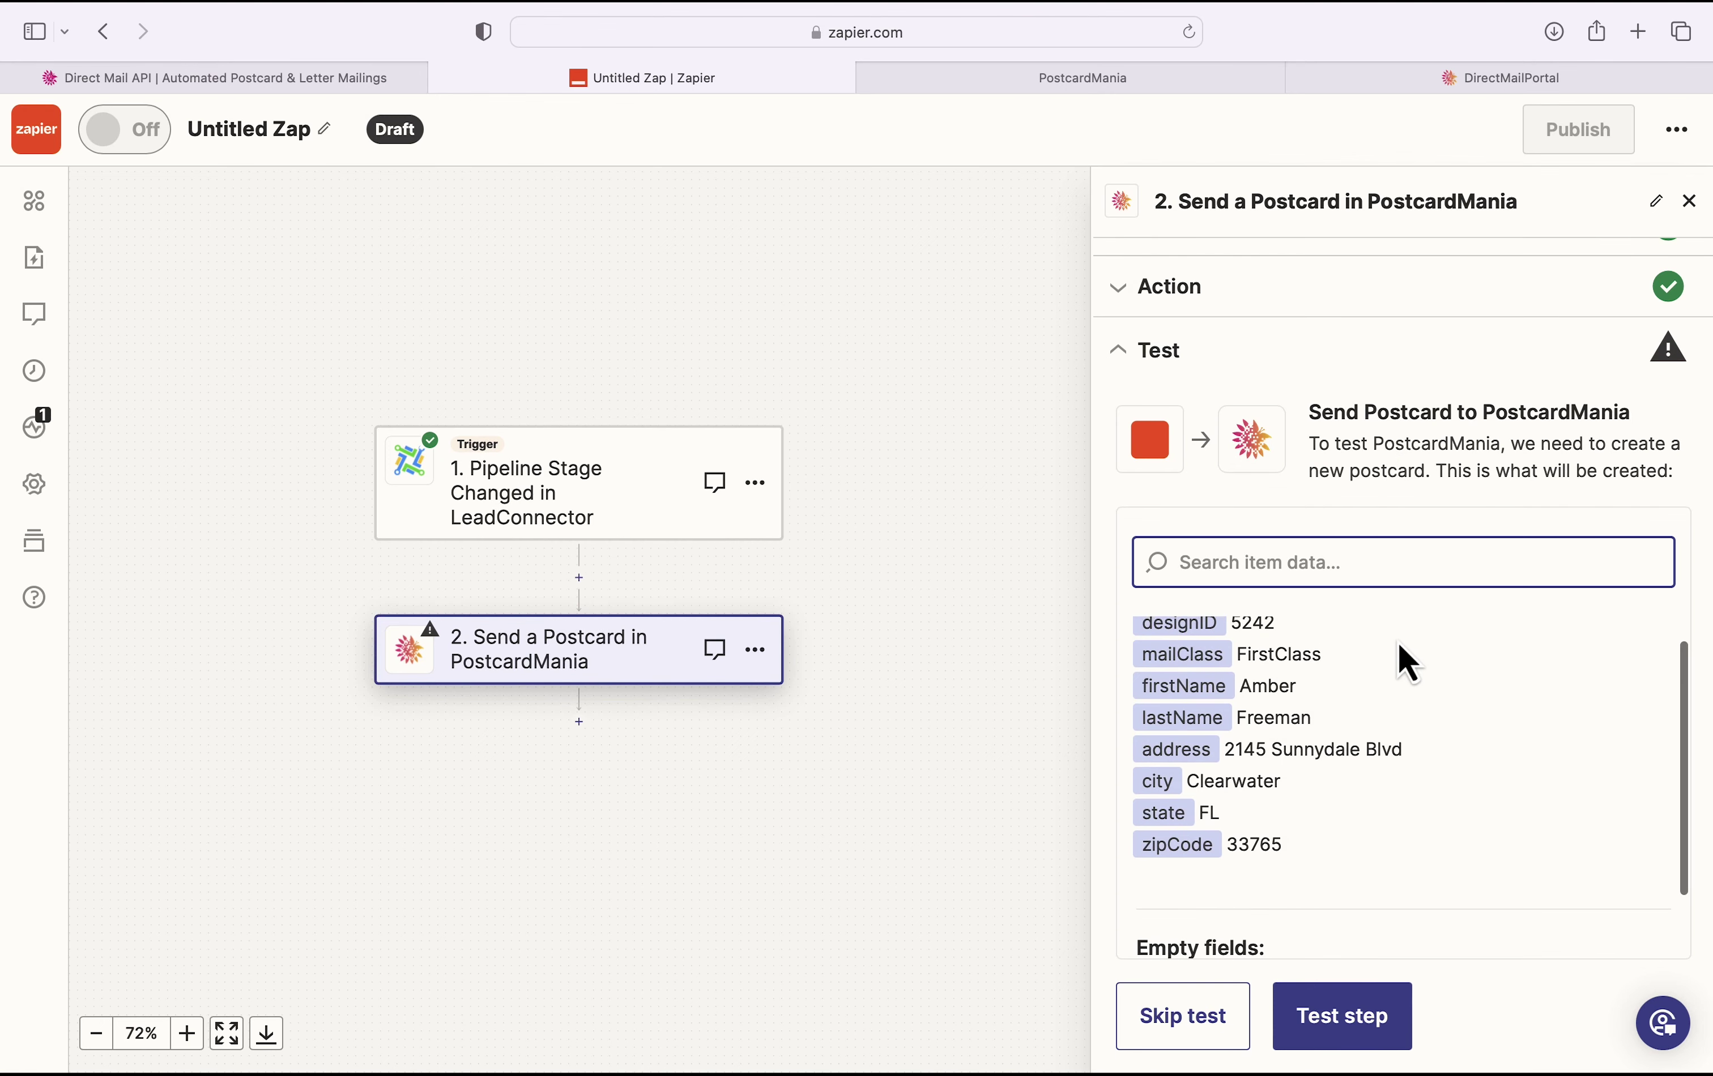
pyautogui.scroll(1, 1395, 740)
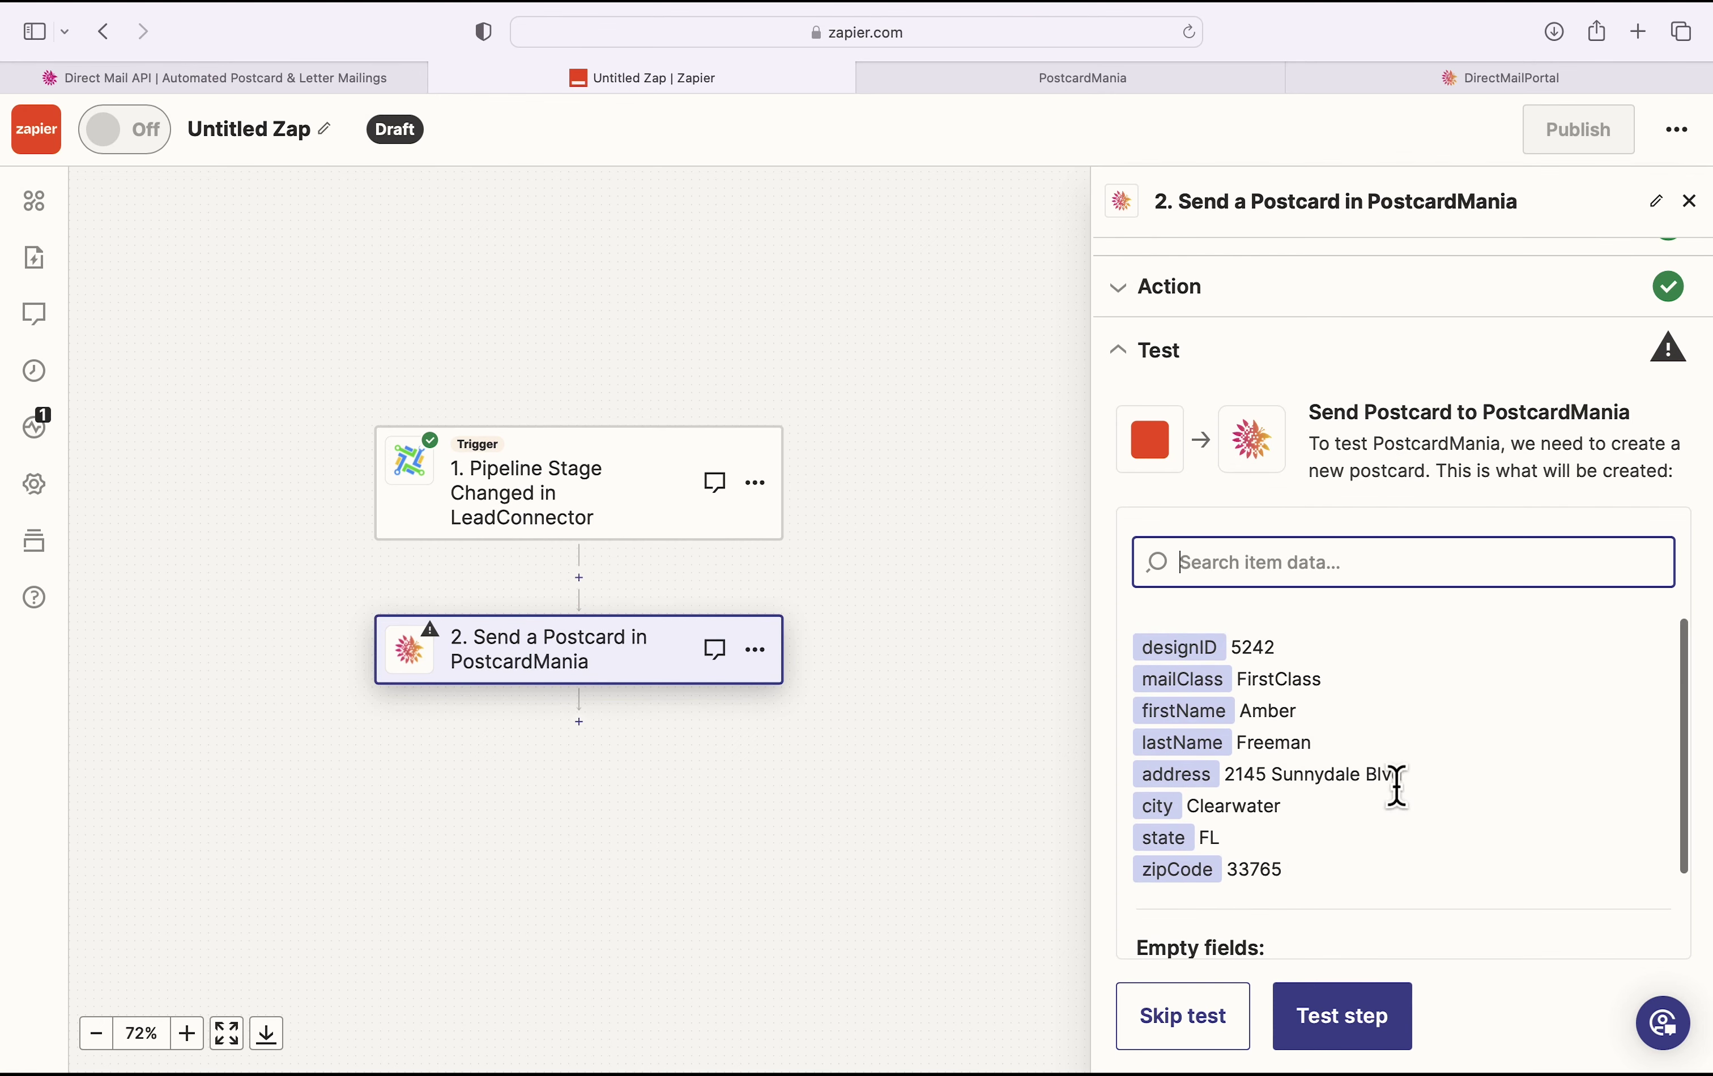
pyautogui.click(1380, 1025)
pyautogui.scroll(-1, 1488, 628)
pyautogui.scroll(-2, 1488, 628)
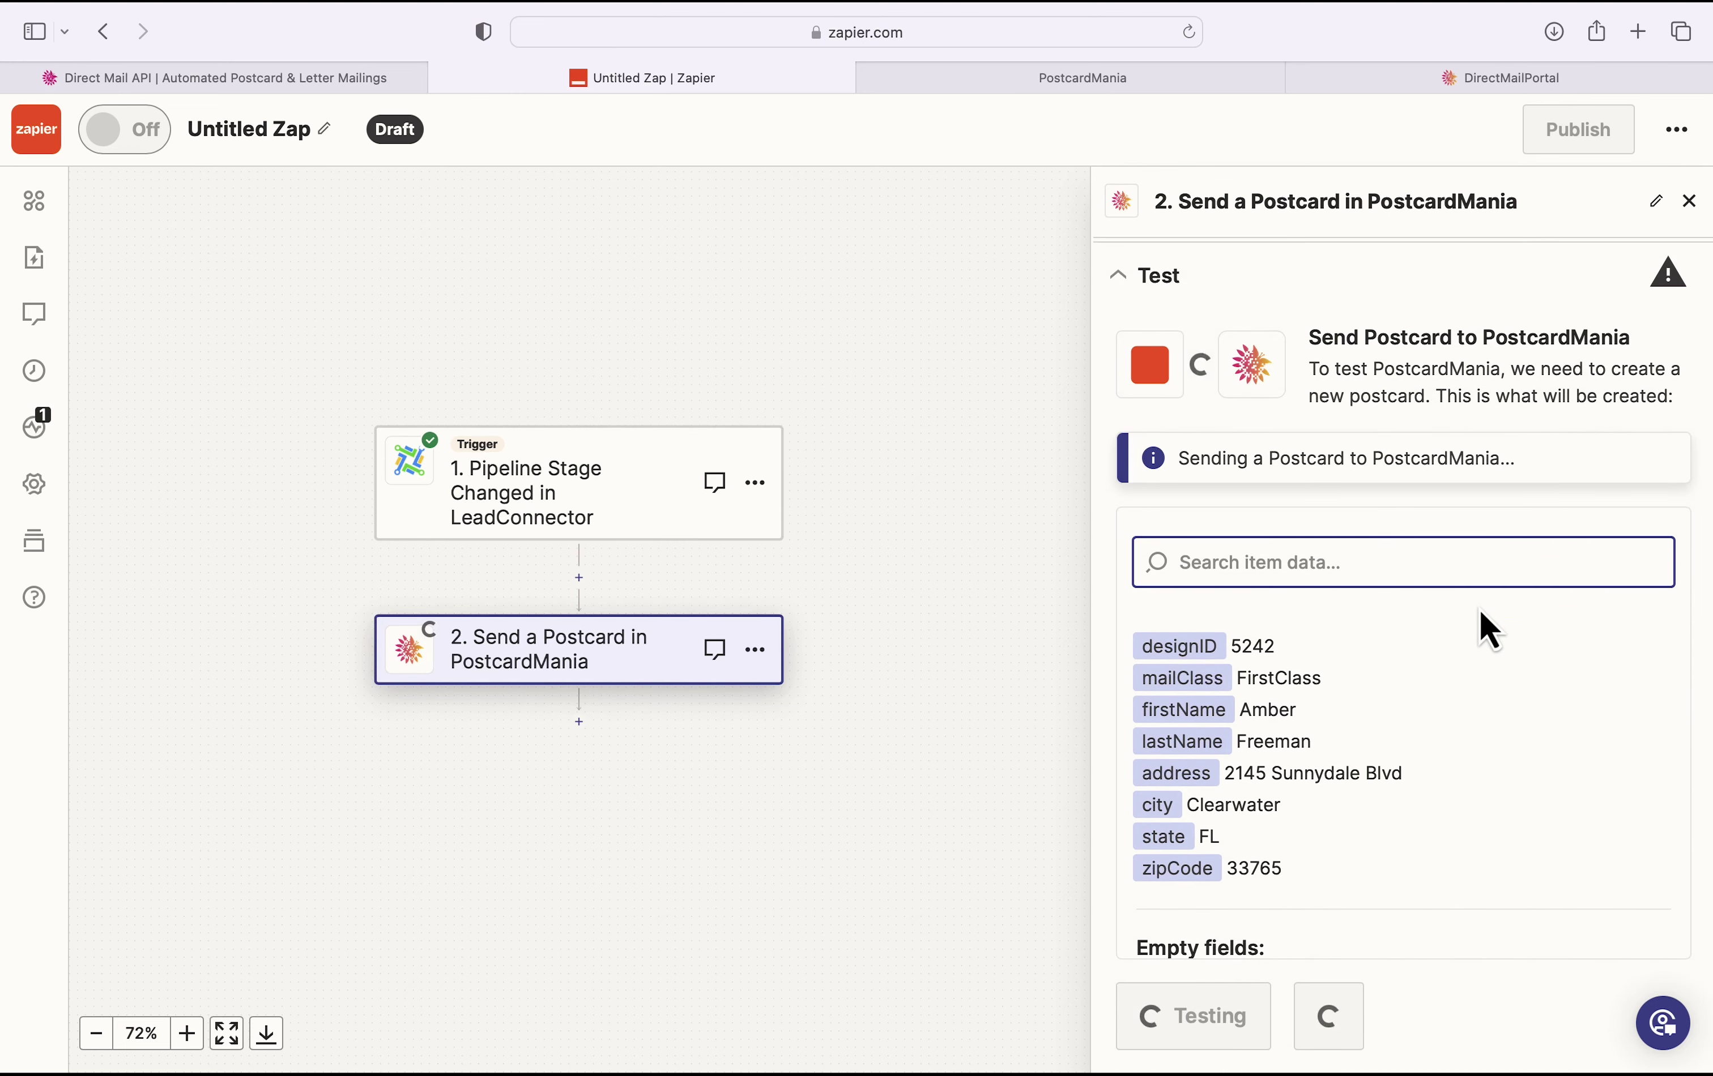
pyautogui.scroll(-1, 1434, 783)
pyautogui.scroll(-2, 1479, 802)
pyautogui.scroll(5, 1478, 802)
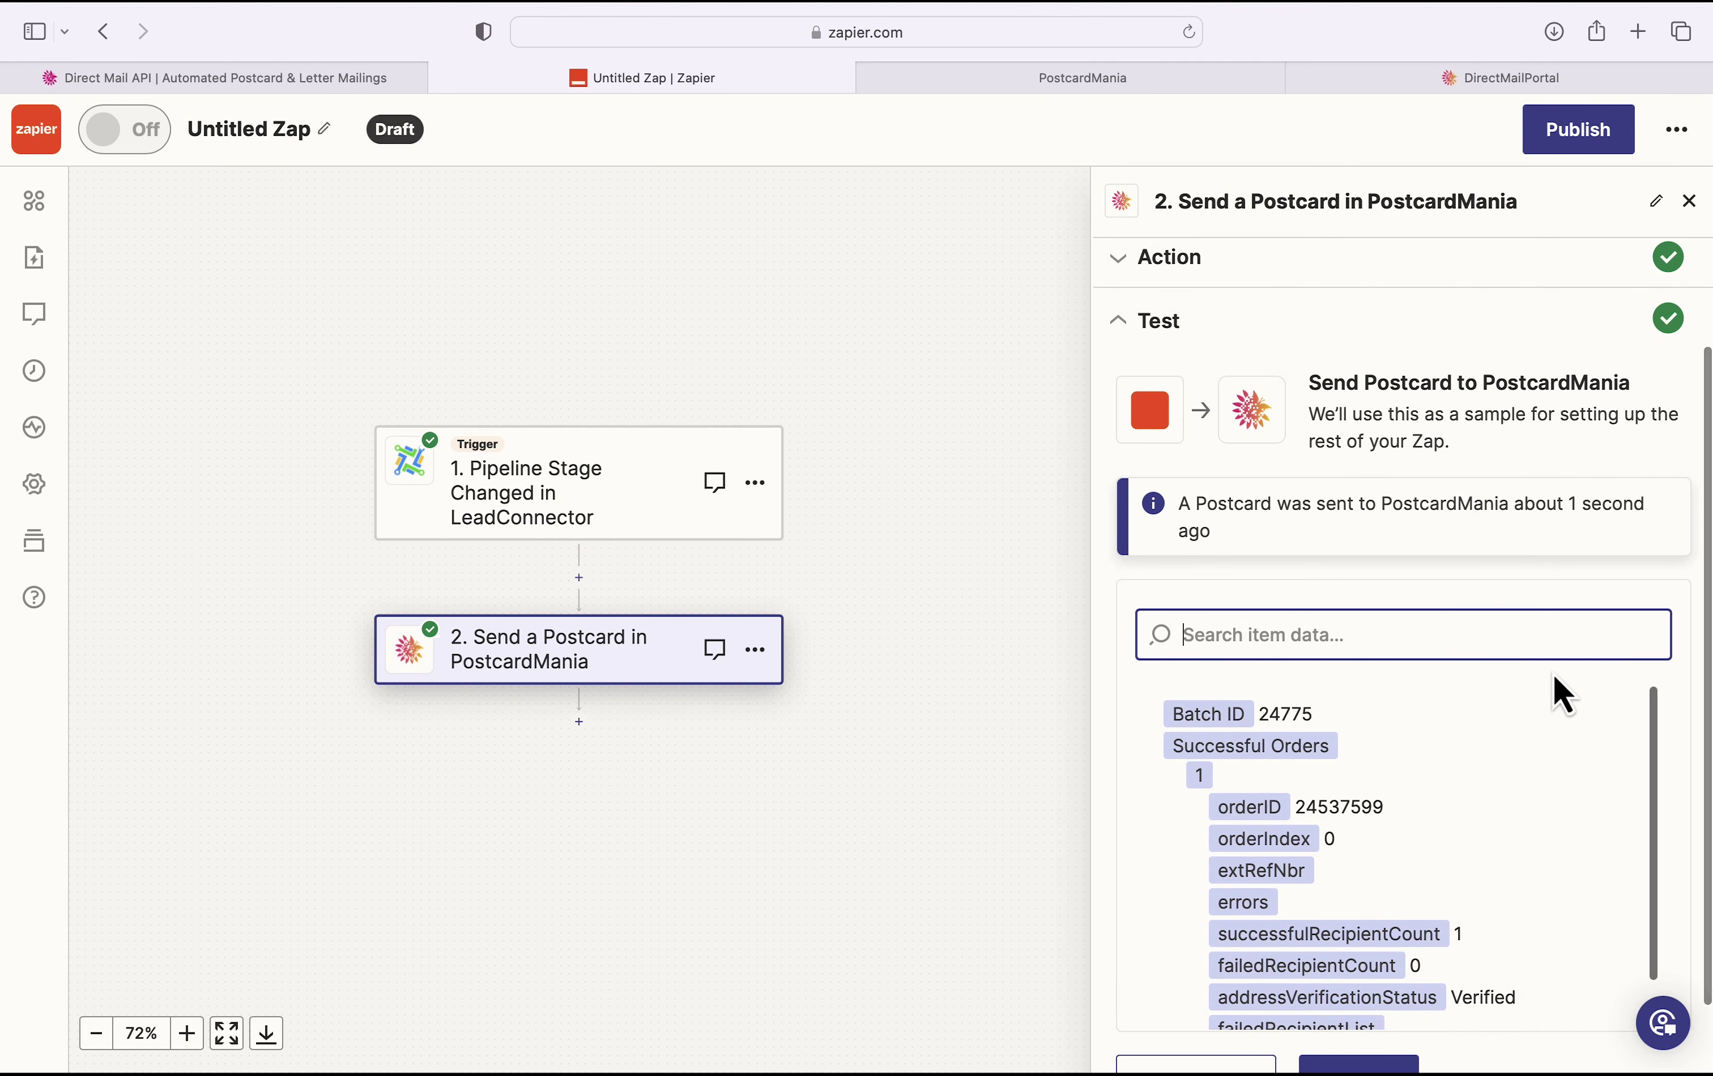
pyautogui.scroll(-2, 1665, 591)
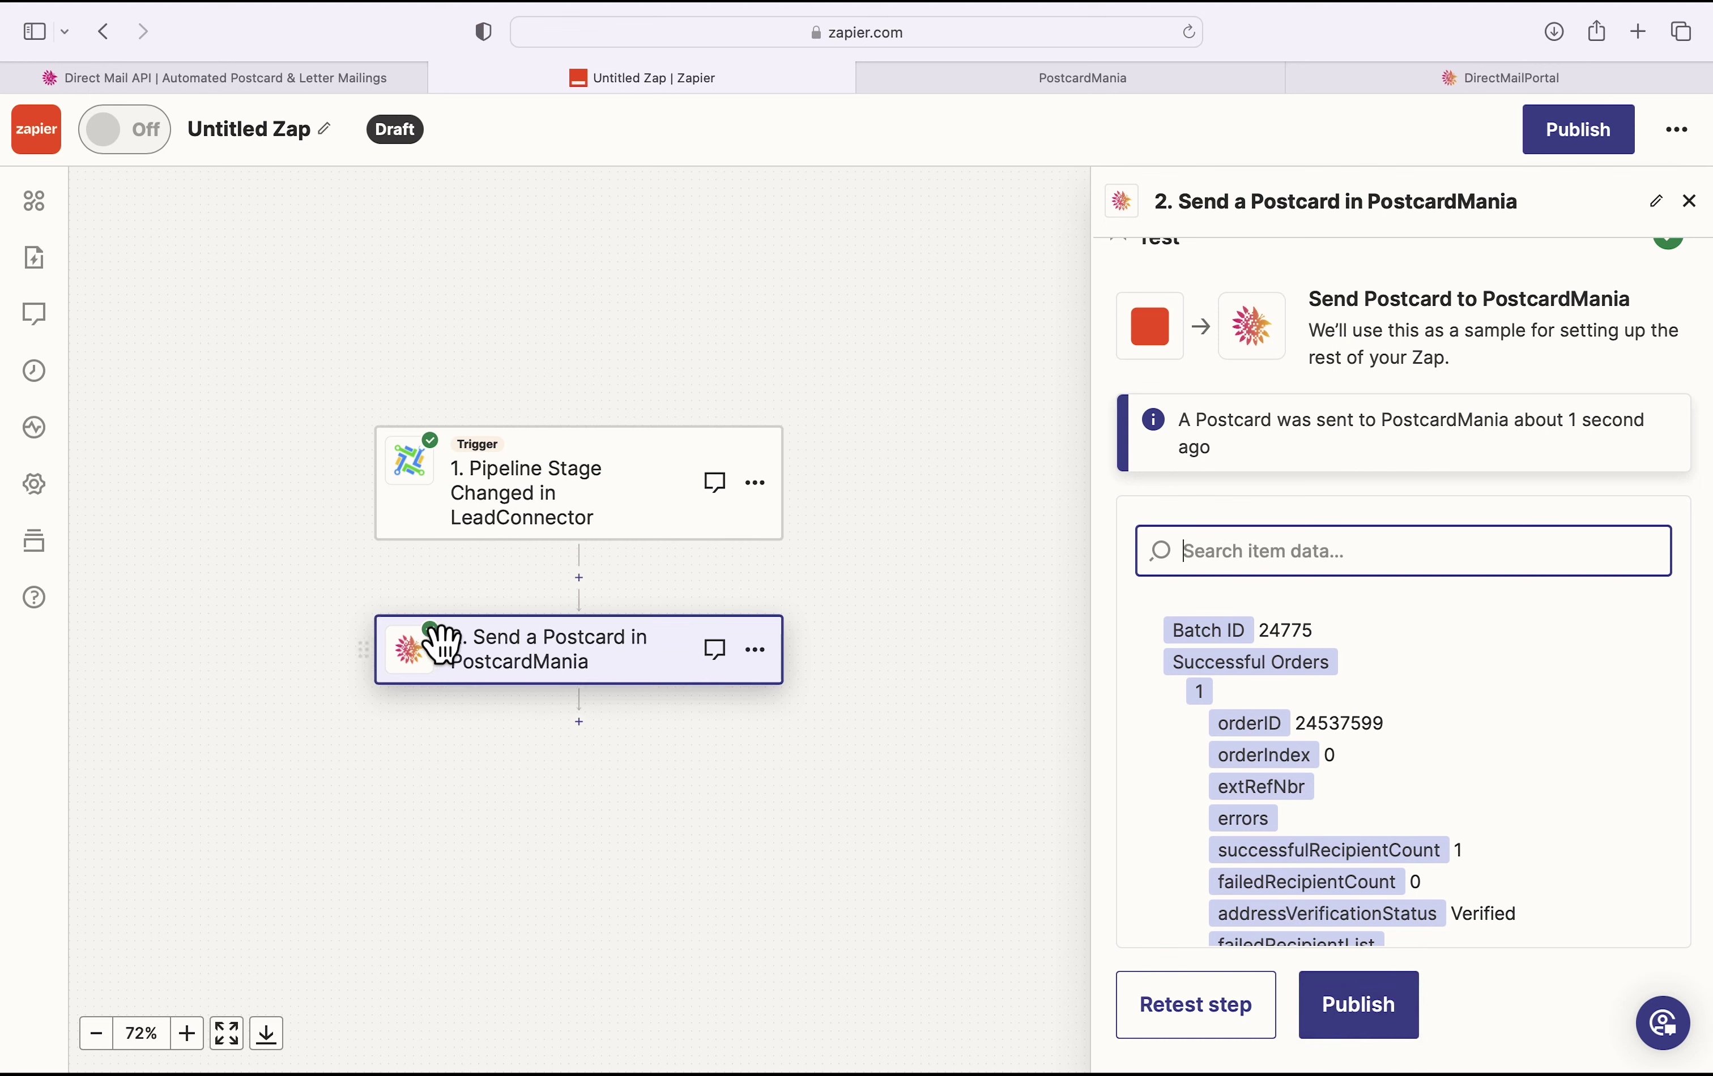
# Step: Publish the Zap and dismiss the published notices
pyautogui.click(1380, 1021)
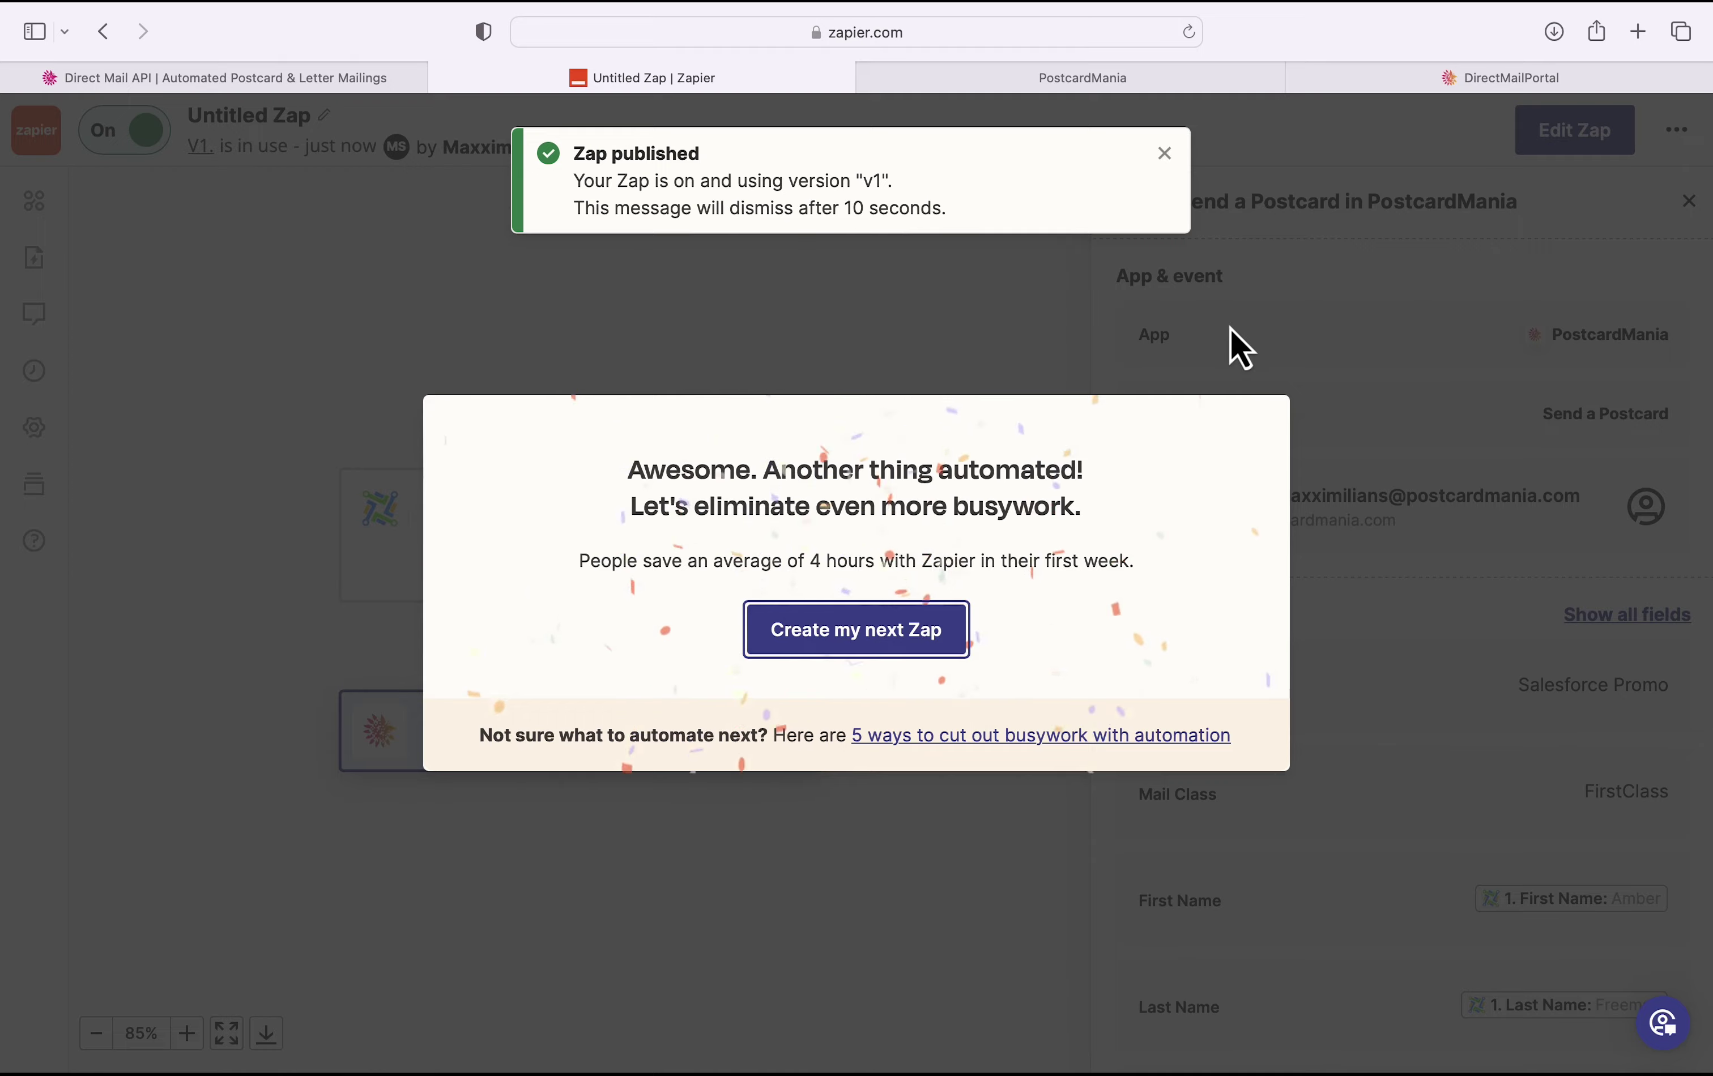
pyautogui.click(1237, 346)
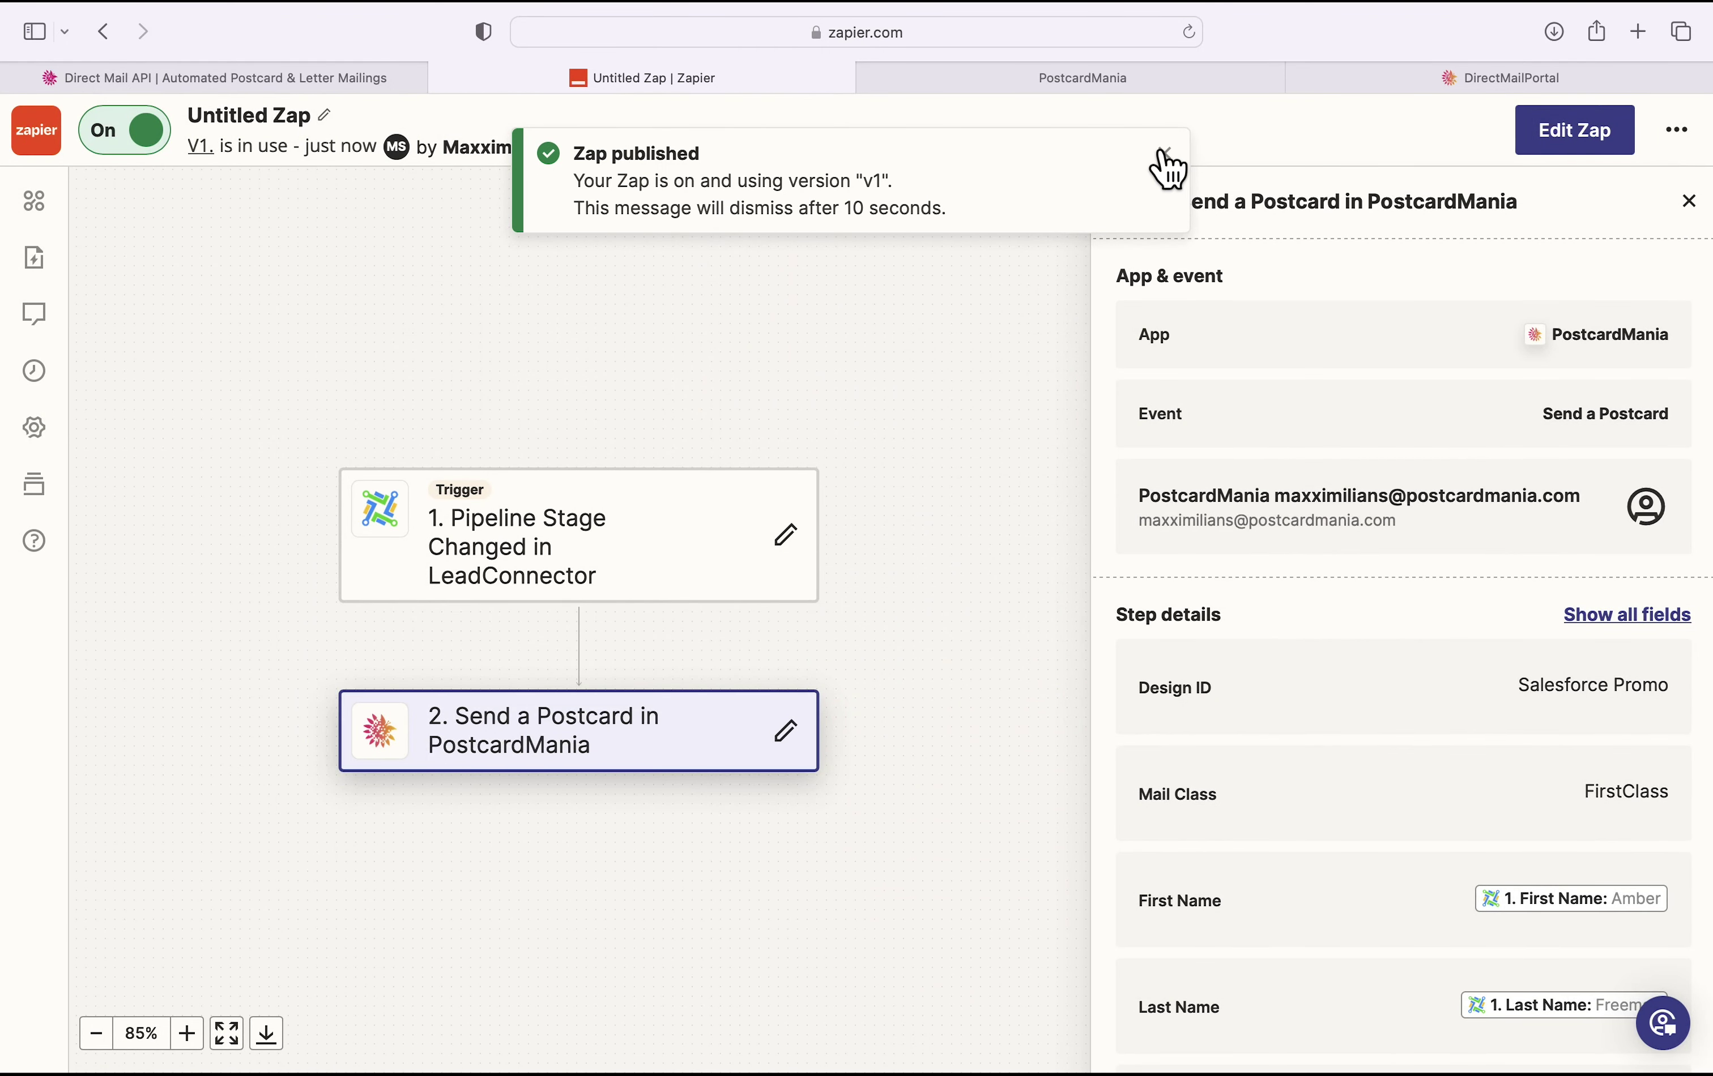
pyautogui.click(1164, 155)
# Step: Rename the Zap 'Lead Connector to Postcard Mania - New Lead Postcard' and view the Zaps list
pyautogui.click(320, 114)
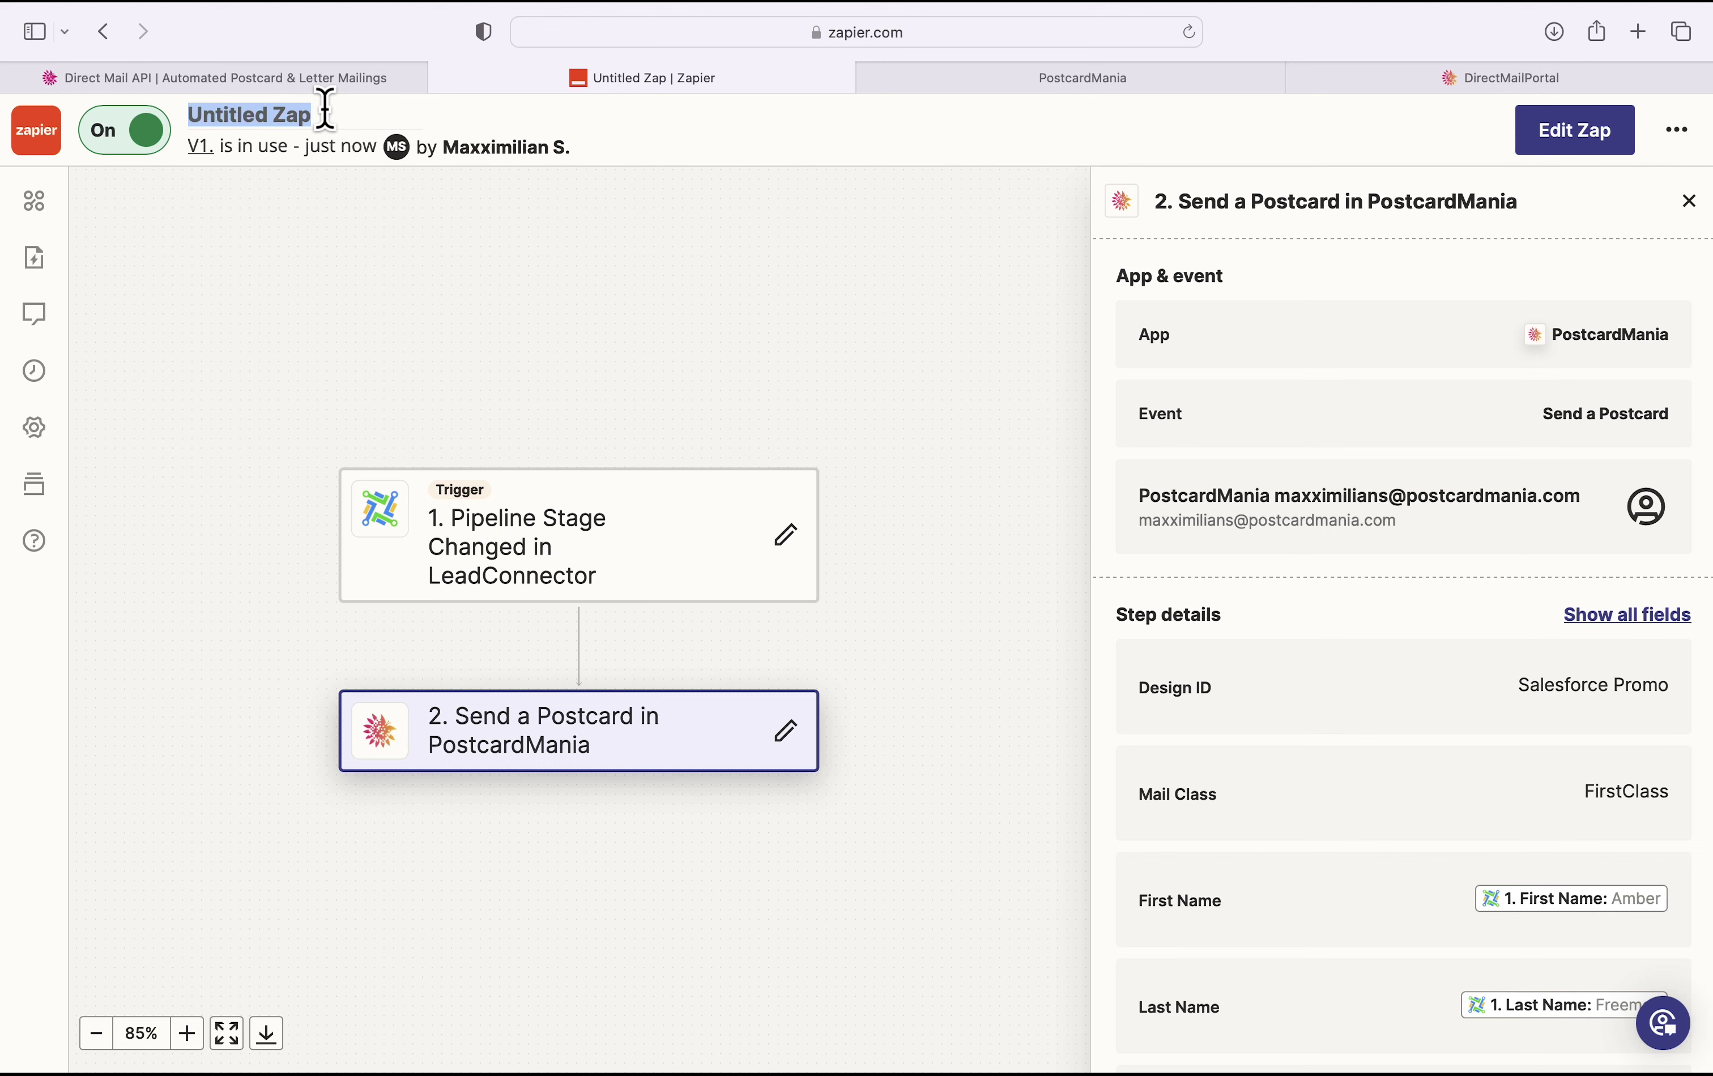
pyautogui.write('Lead Connec')
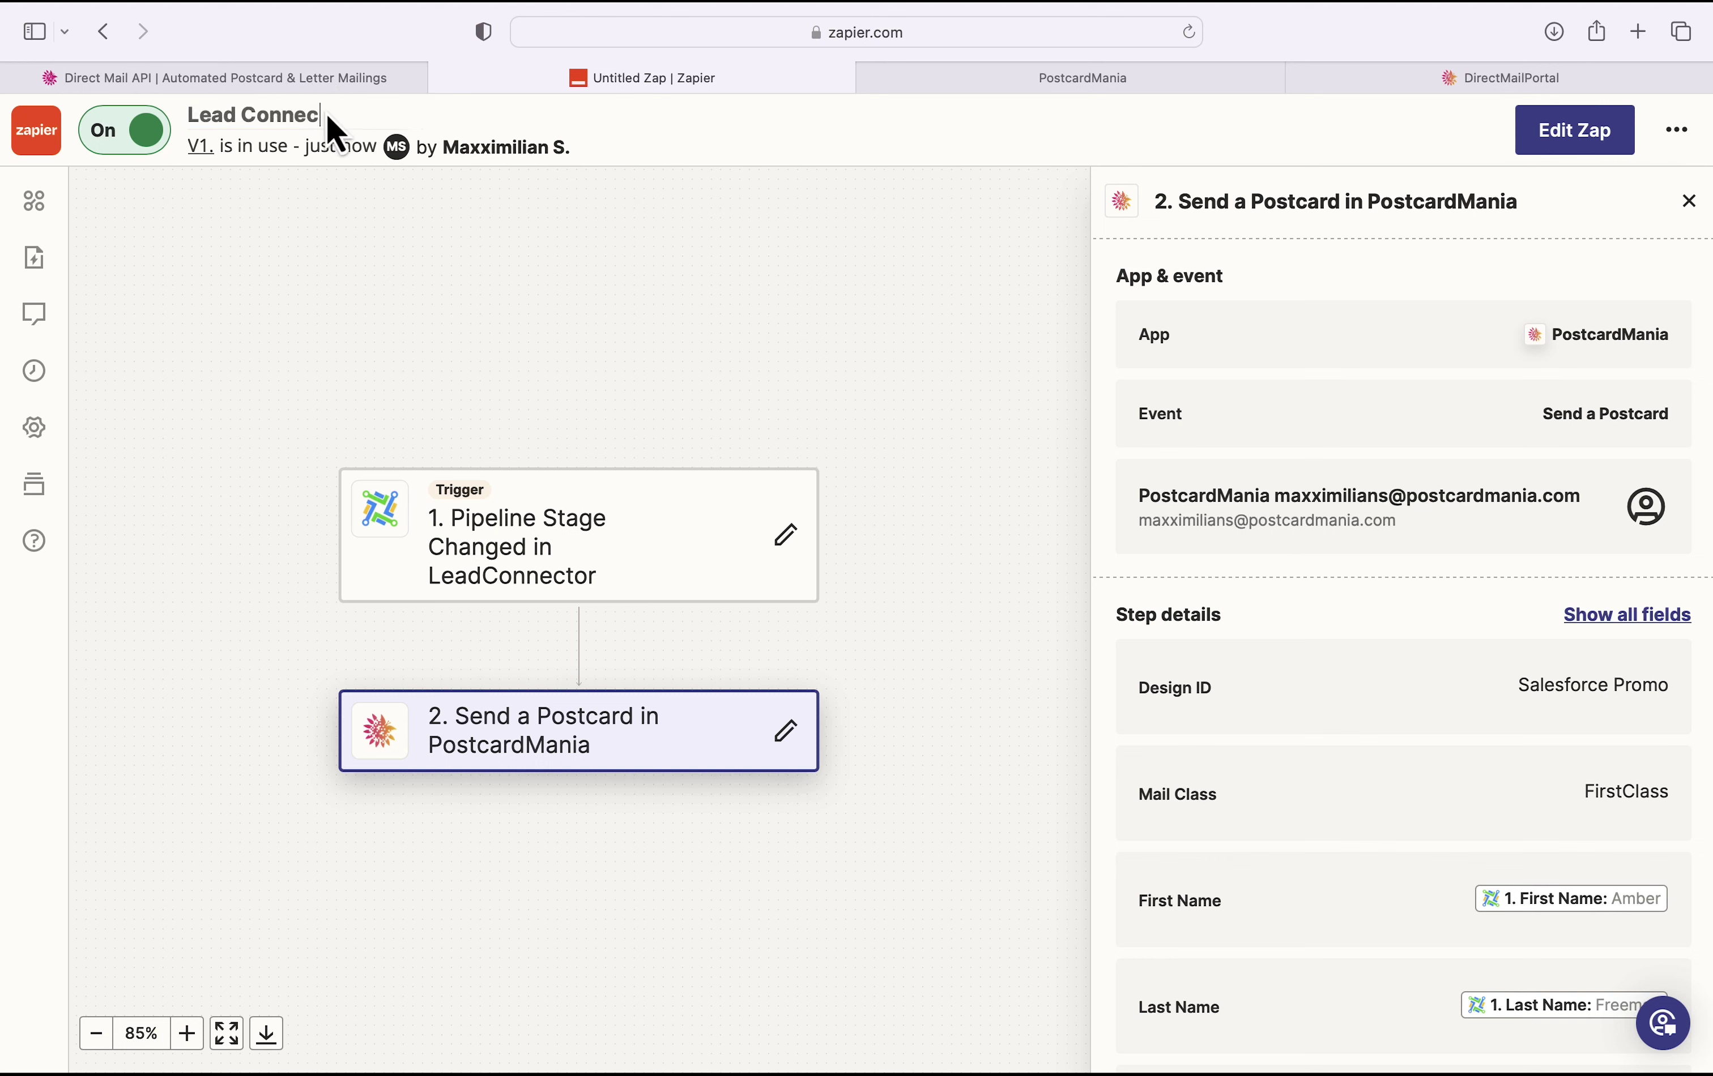
pyautogui.write('tor to Postcard Mania -')
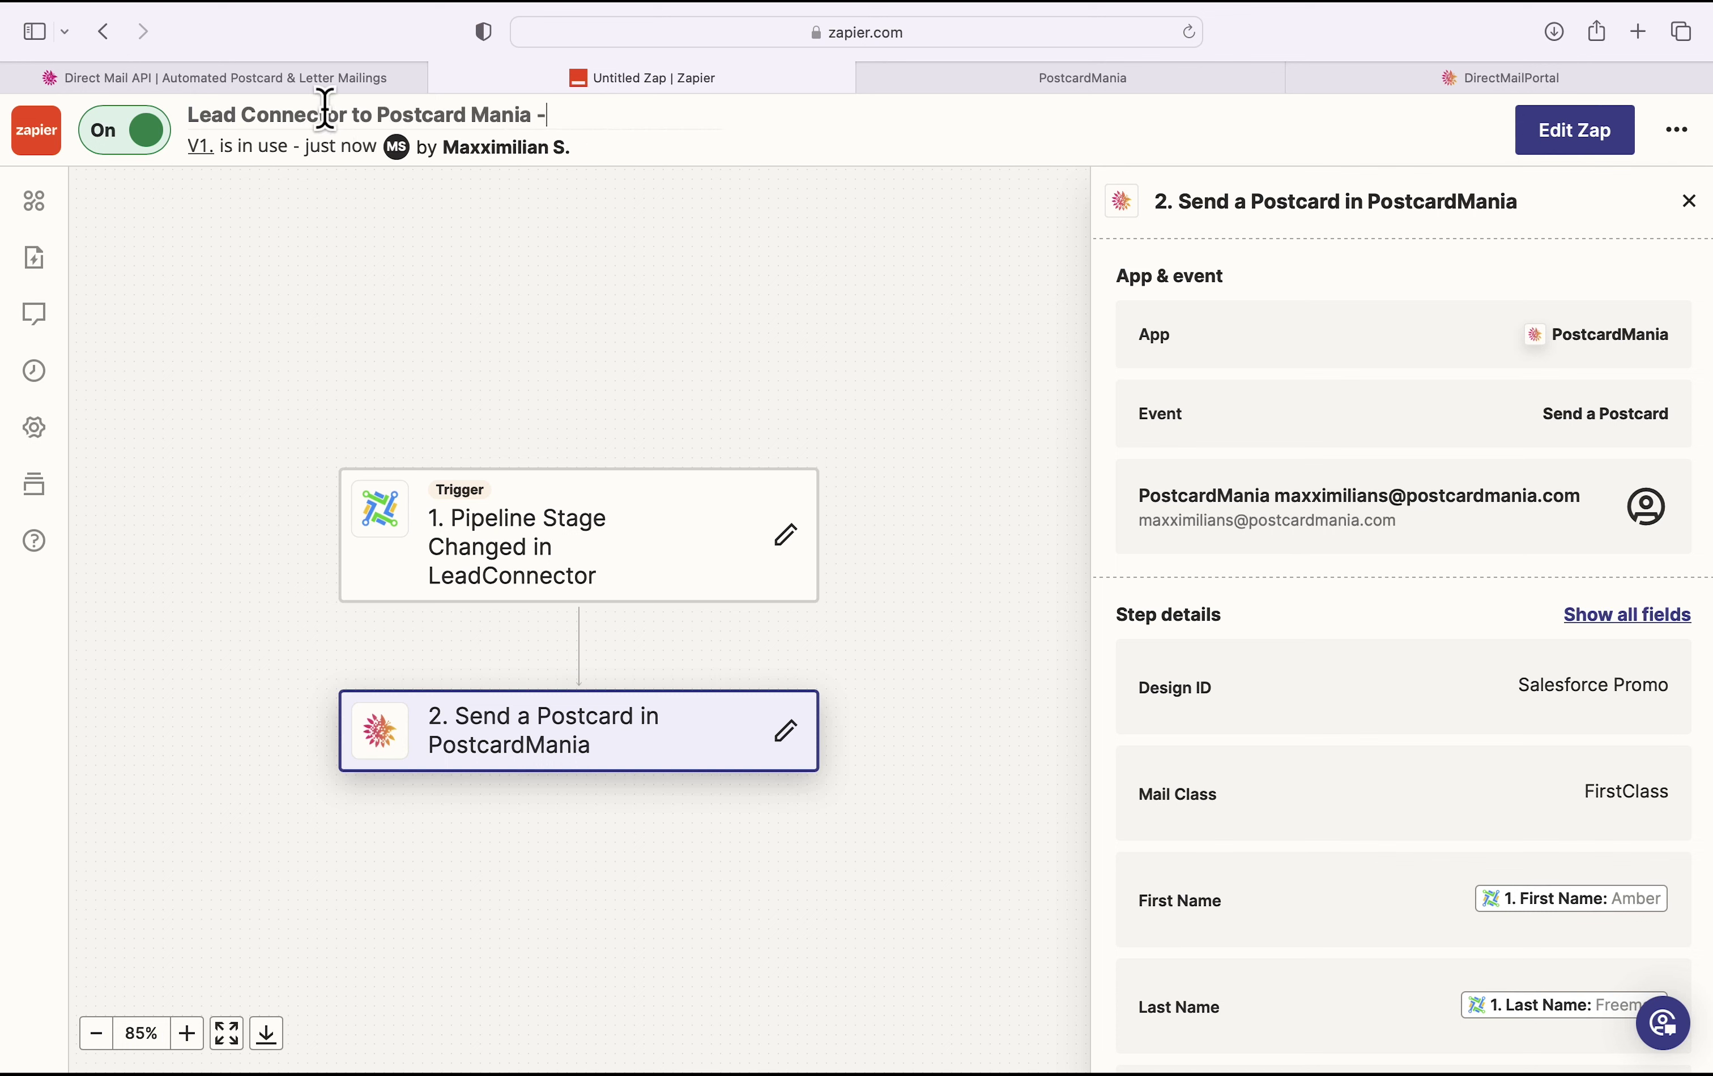
pyautogui.write(' New Lead Postcard')
pyautogui.press('Return')
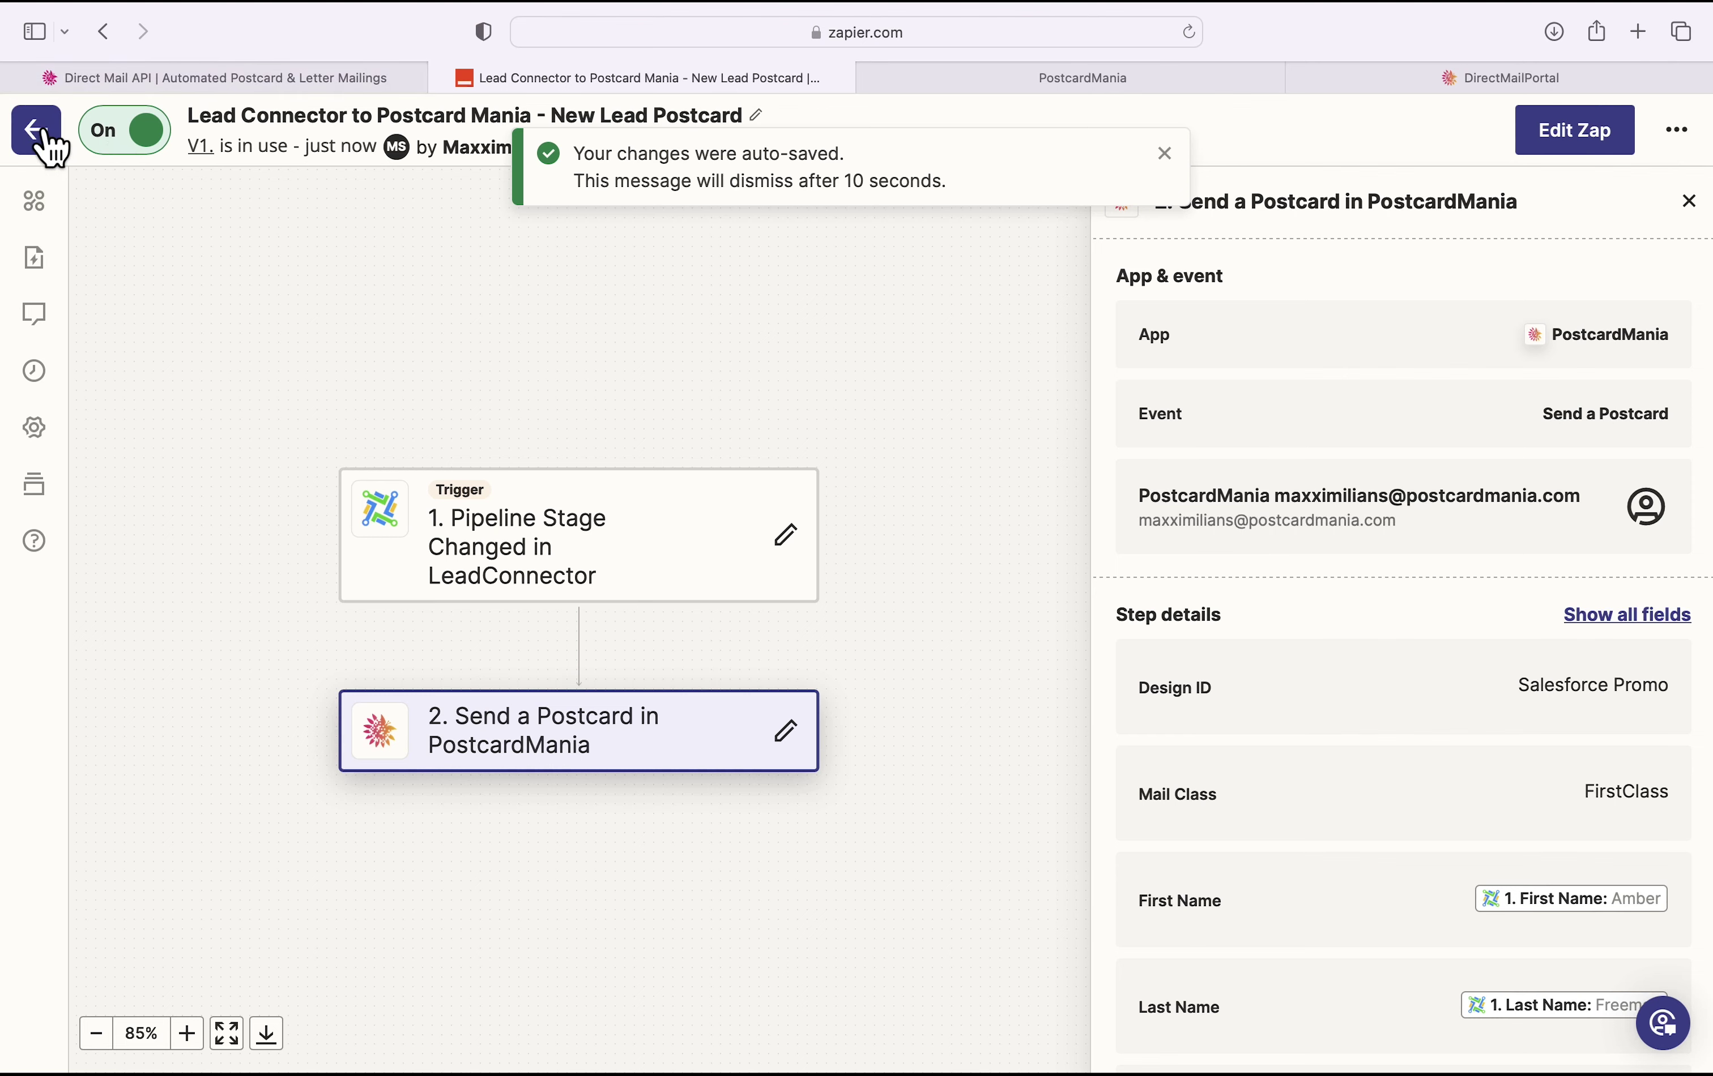
pyautogui.click(37, 131)
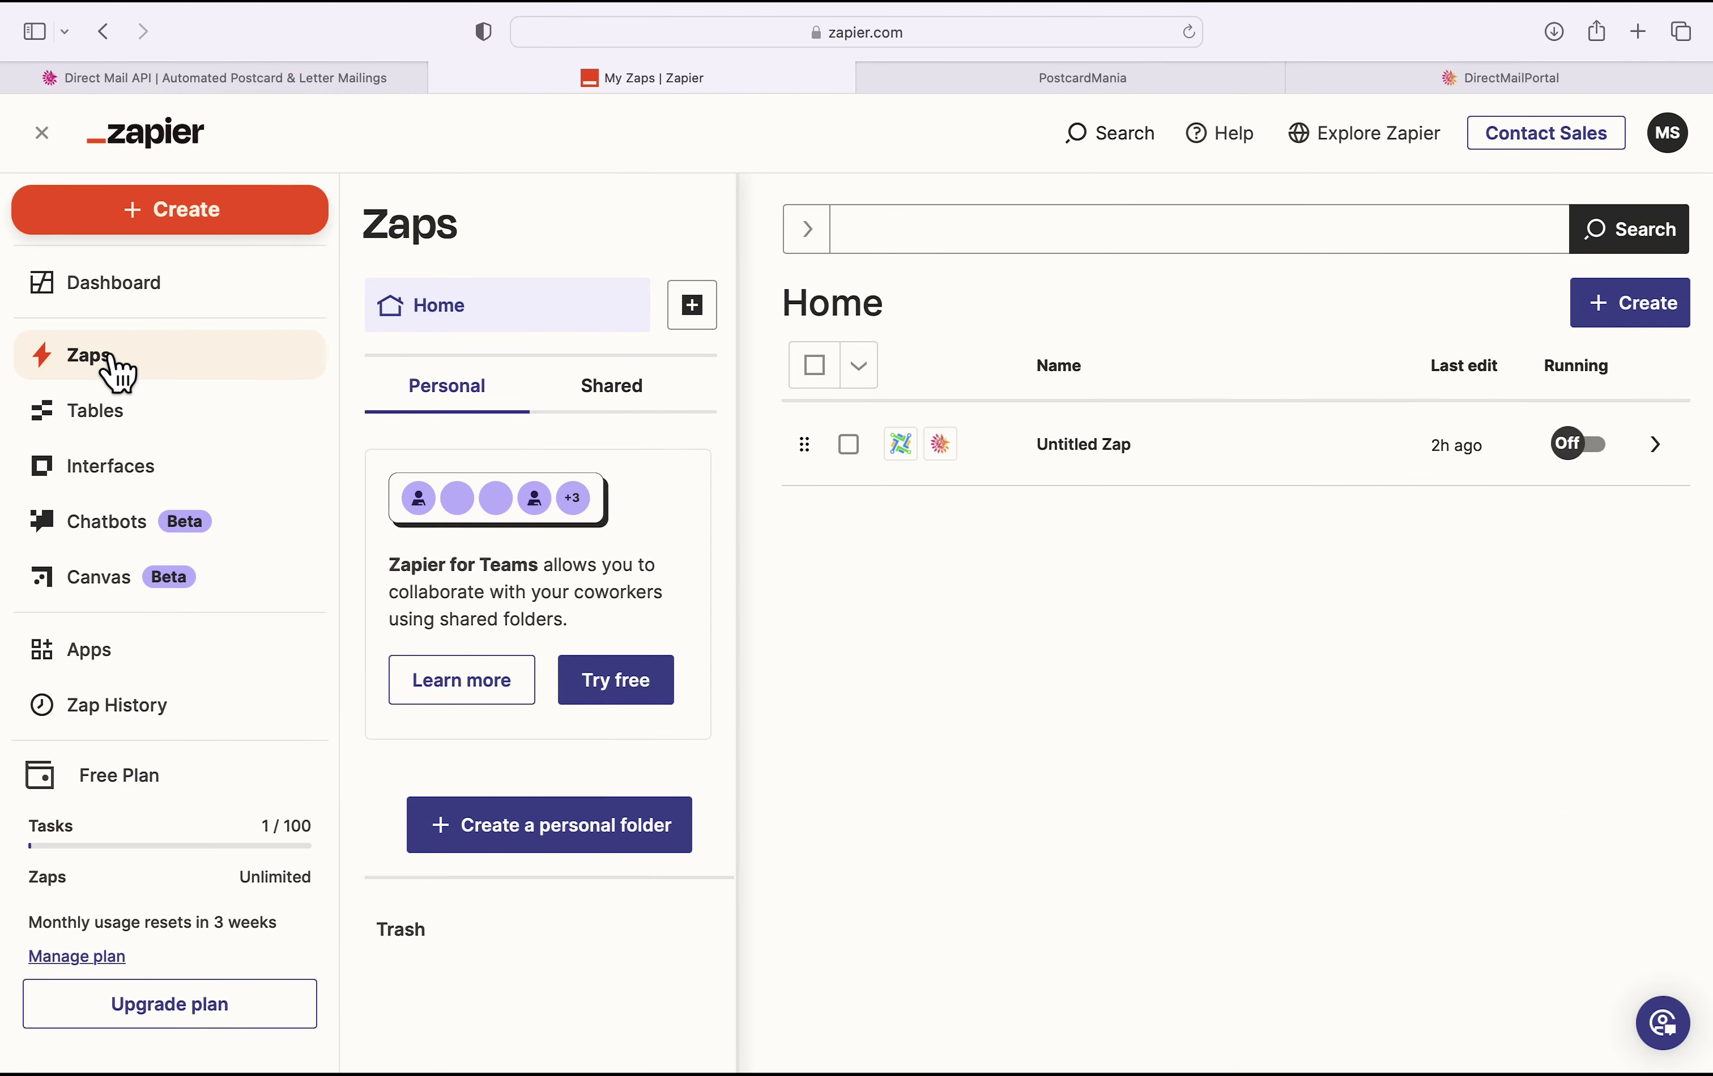
pyautogui.click(118, 308)
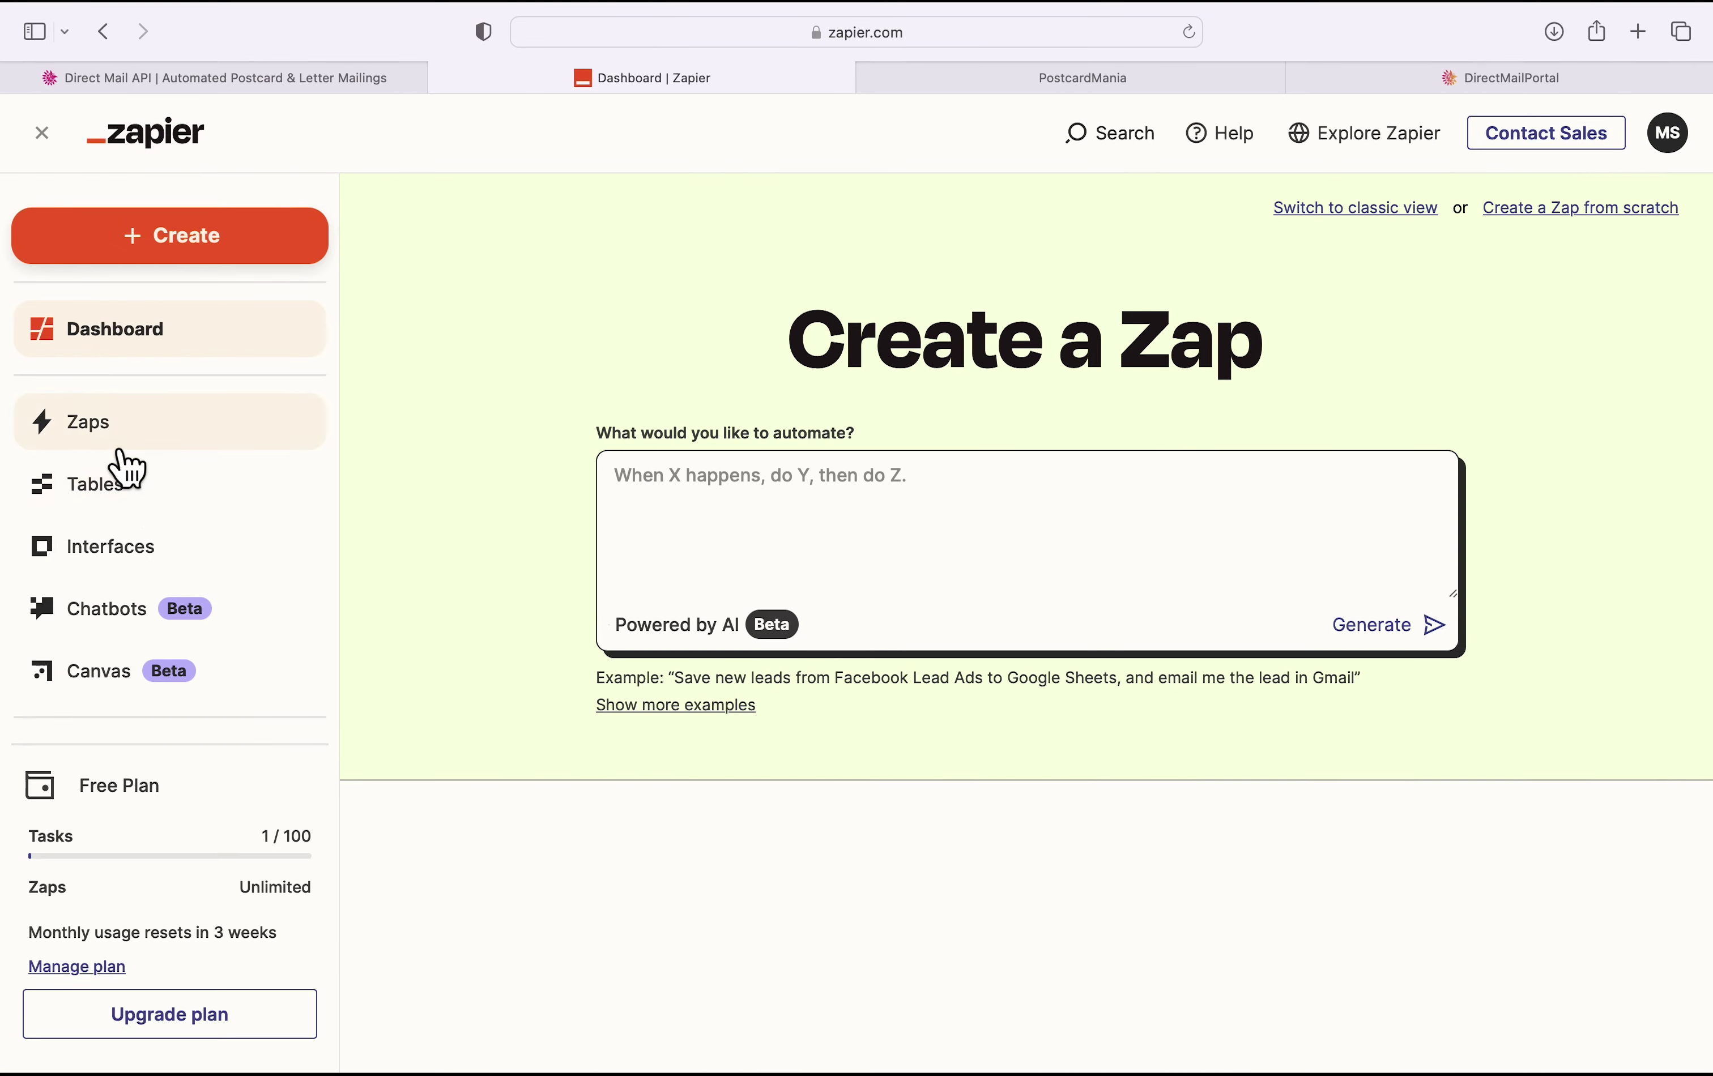
pyautogui.click(105, 433)
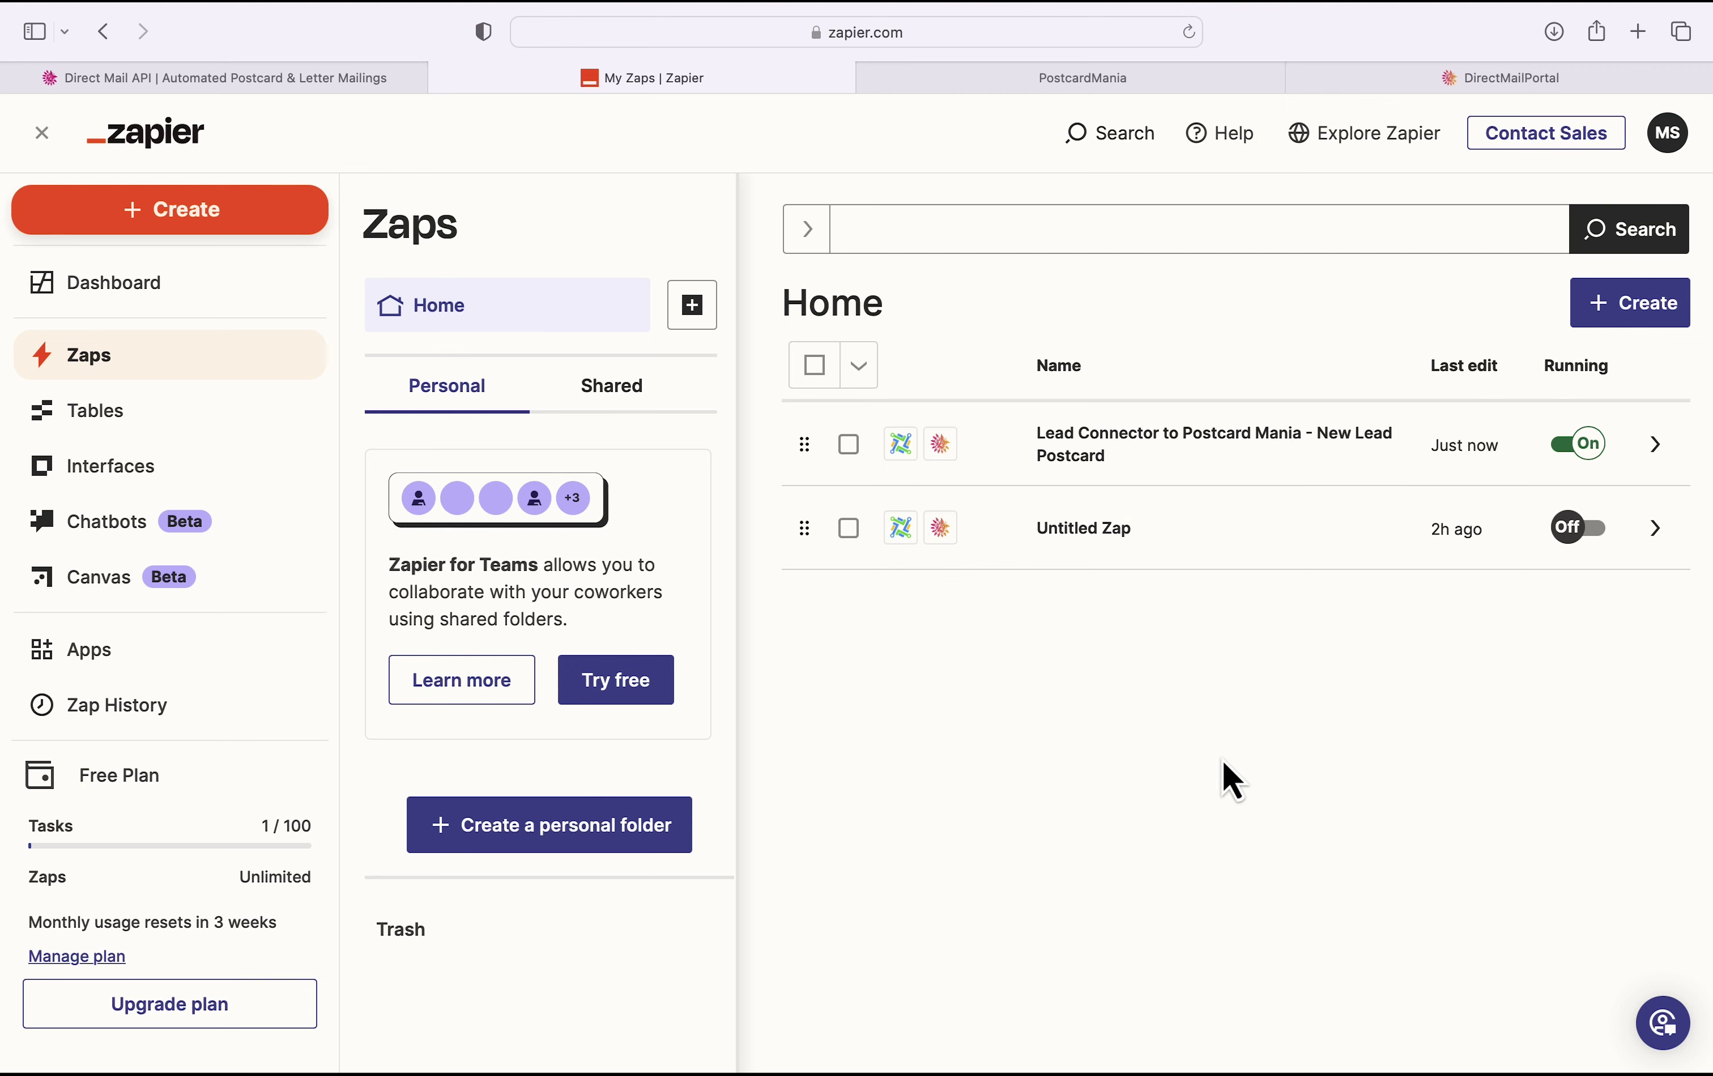
# Step: Add a new GoHighLevel contact with the test first and last name and save it
pyautogui.click(1193, 86)
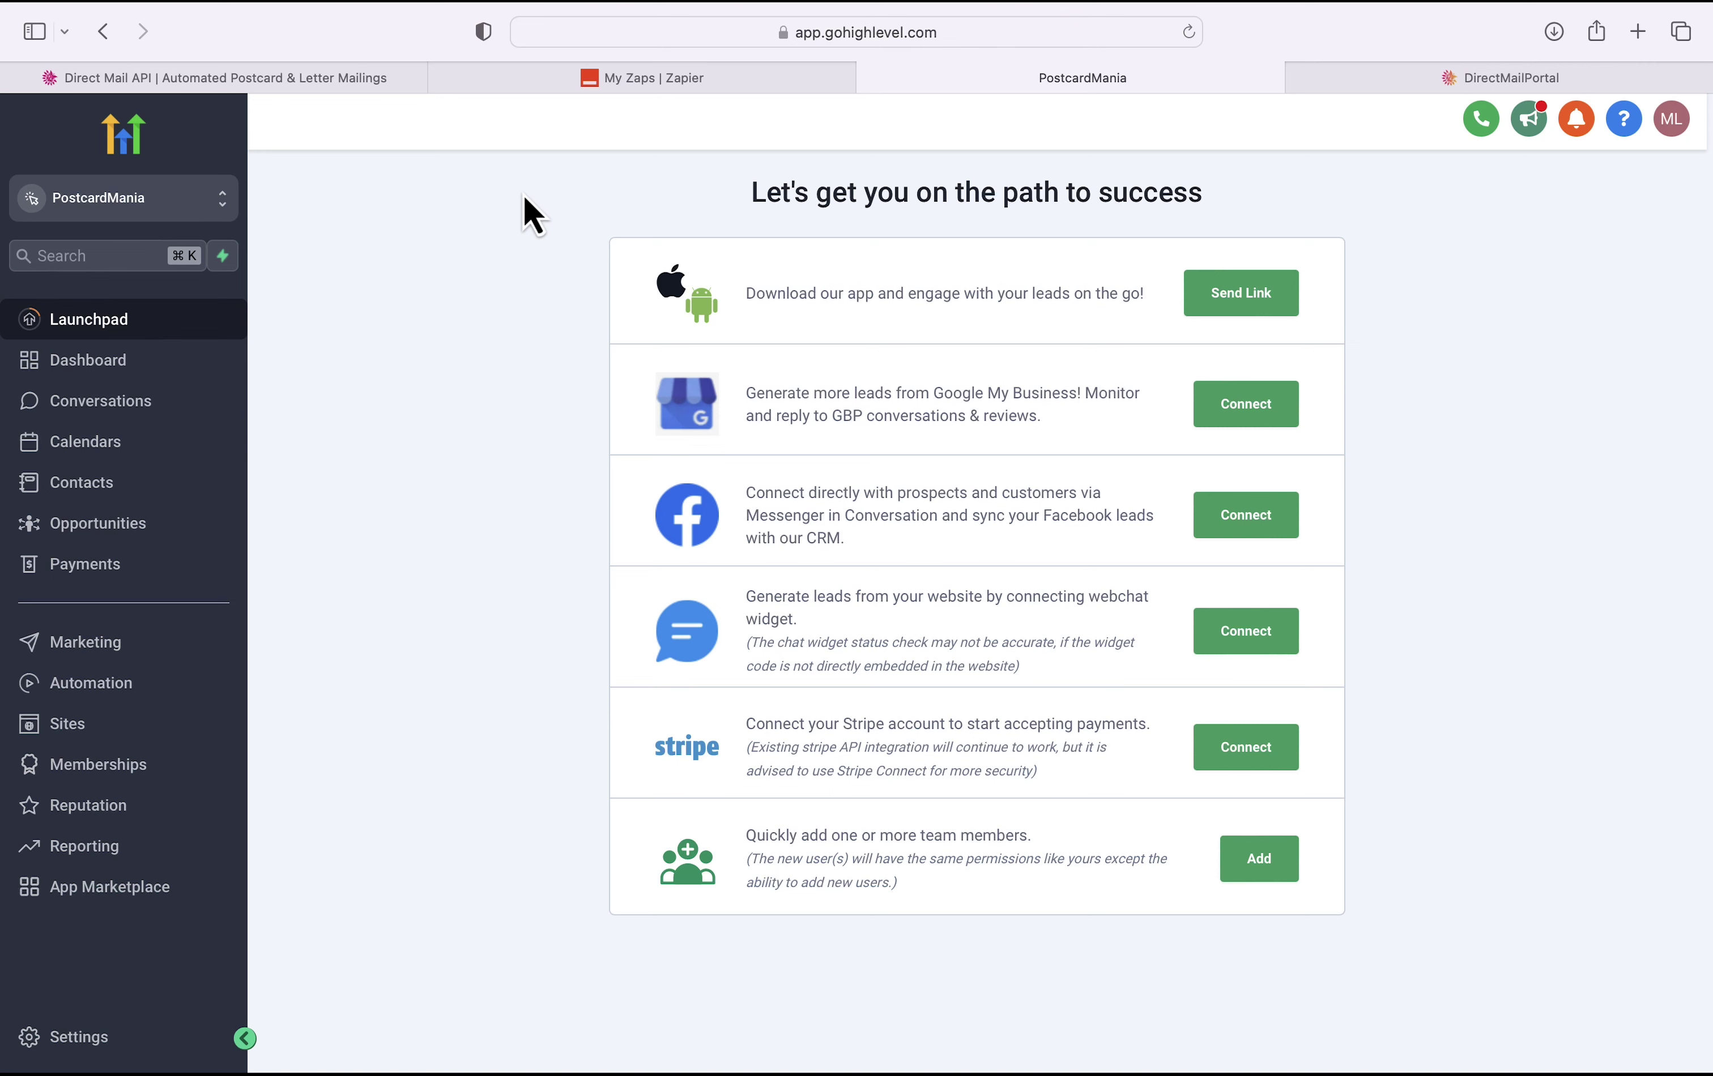
pyautogui.click(145, 498)
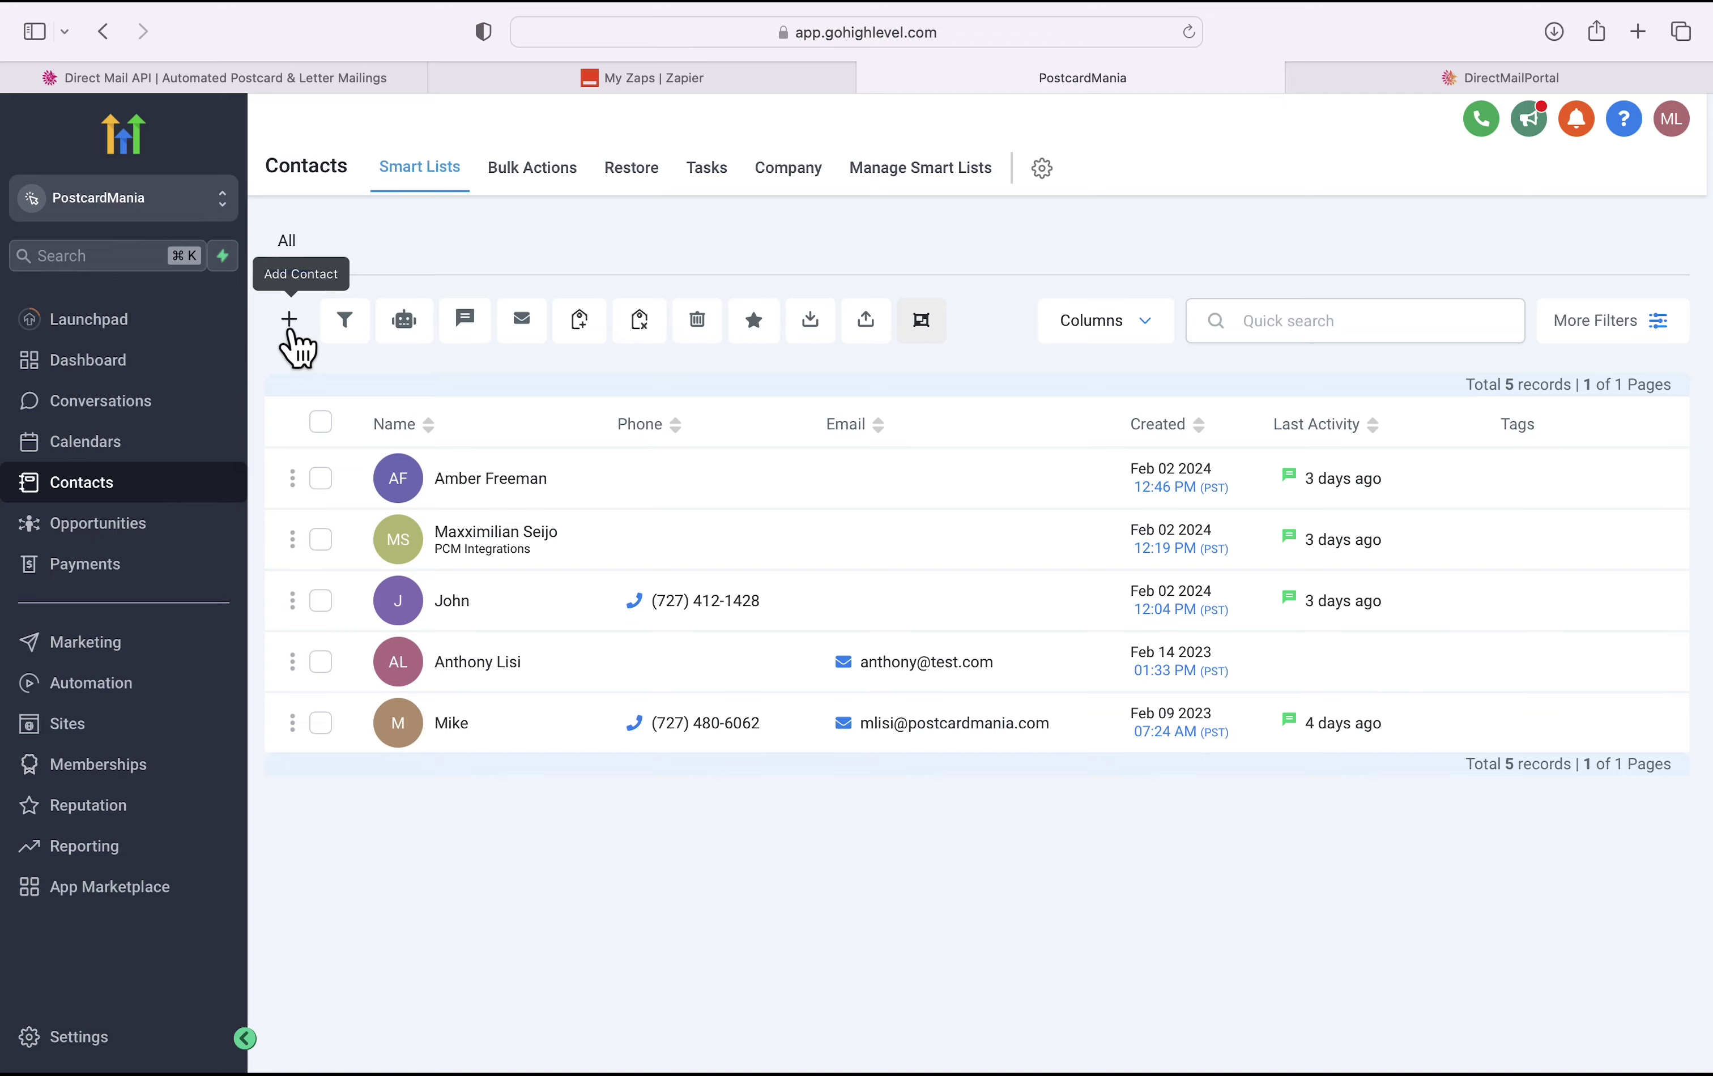
pyautogui.click(292, 333)
pyautogui.click(616, 530)
pyautogui.write('John')
pyautogui.press('Tab')
pyautogui.write('Doe')
pyautogui.scroll(-10, 854, 783)
pyautogui.click(1167, 1026)
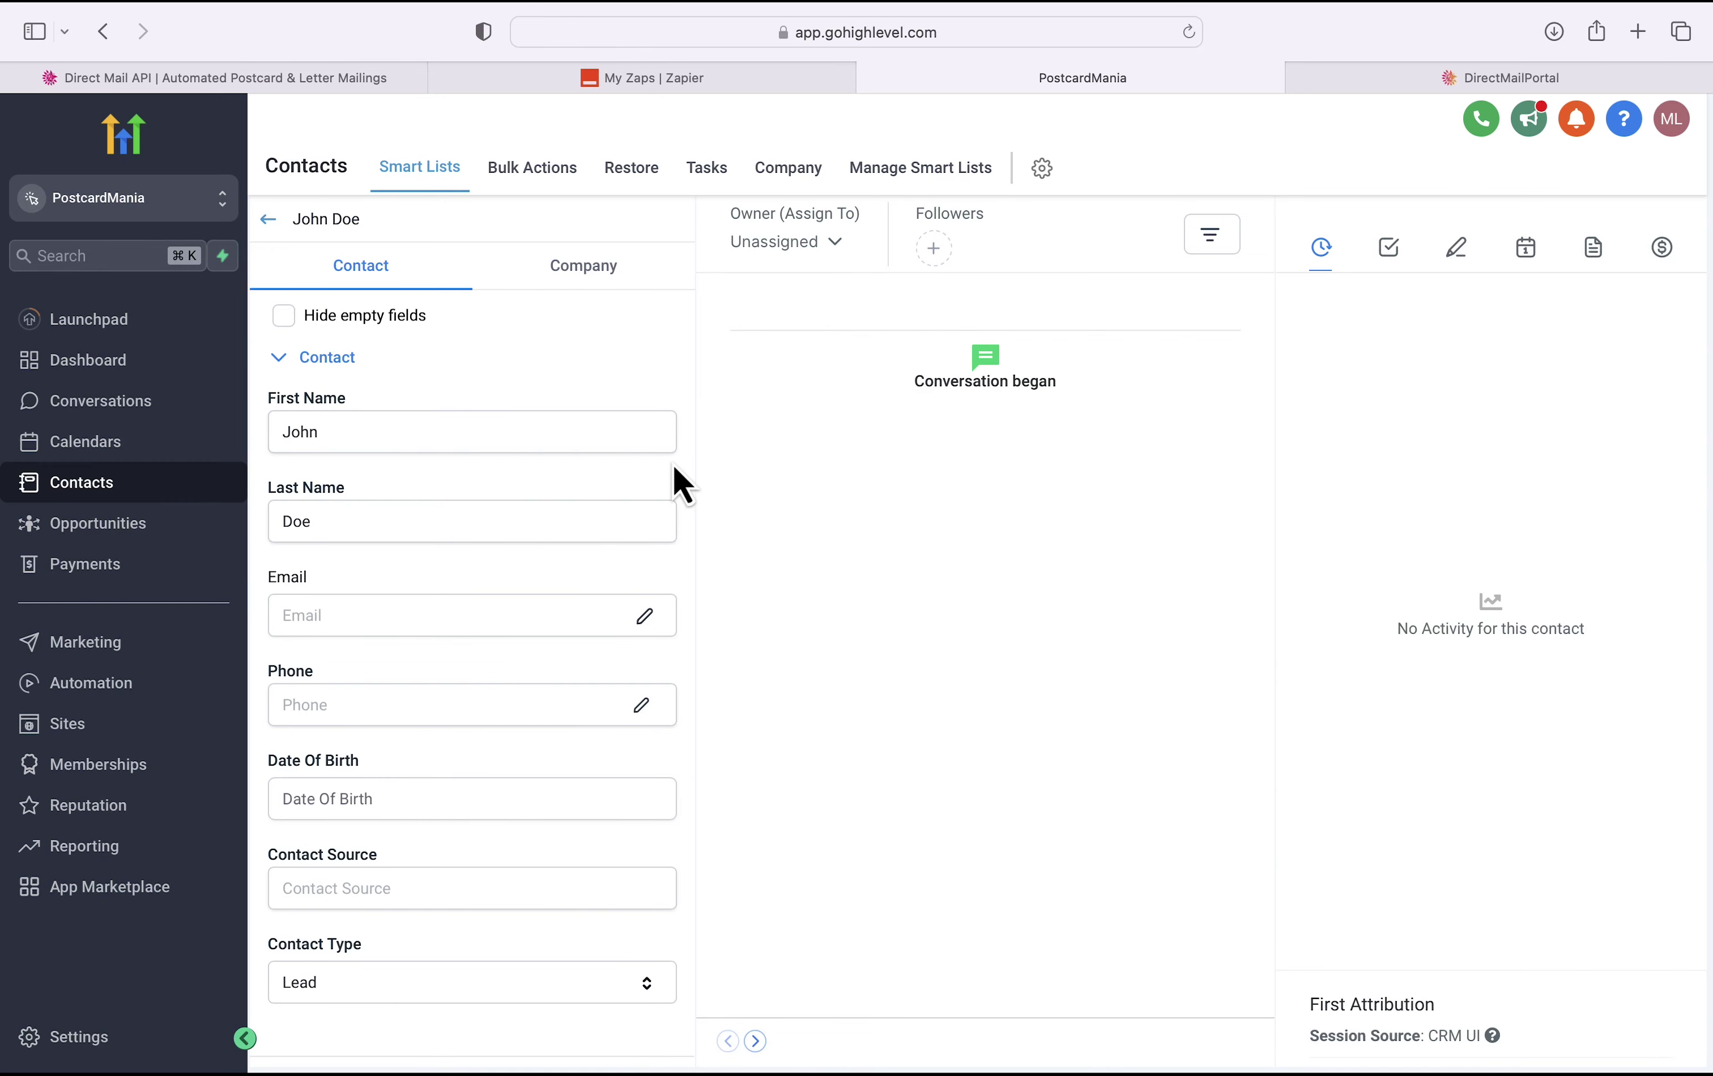
# Step: Fill in the contact's street, city, state and postal code, save, and return to Contacts
pyautogui.scroll(-8, 507, 483)
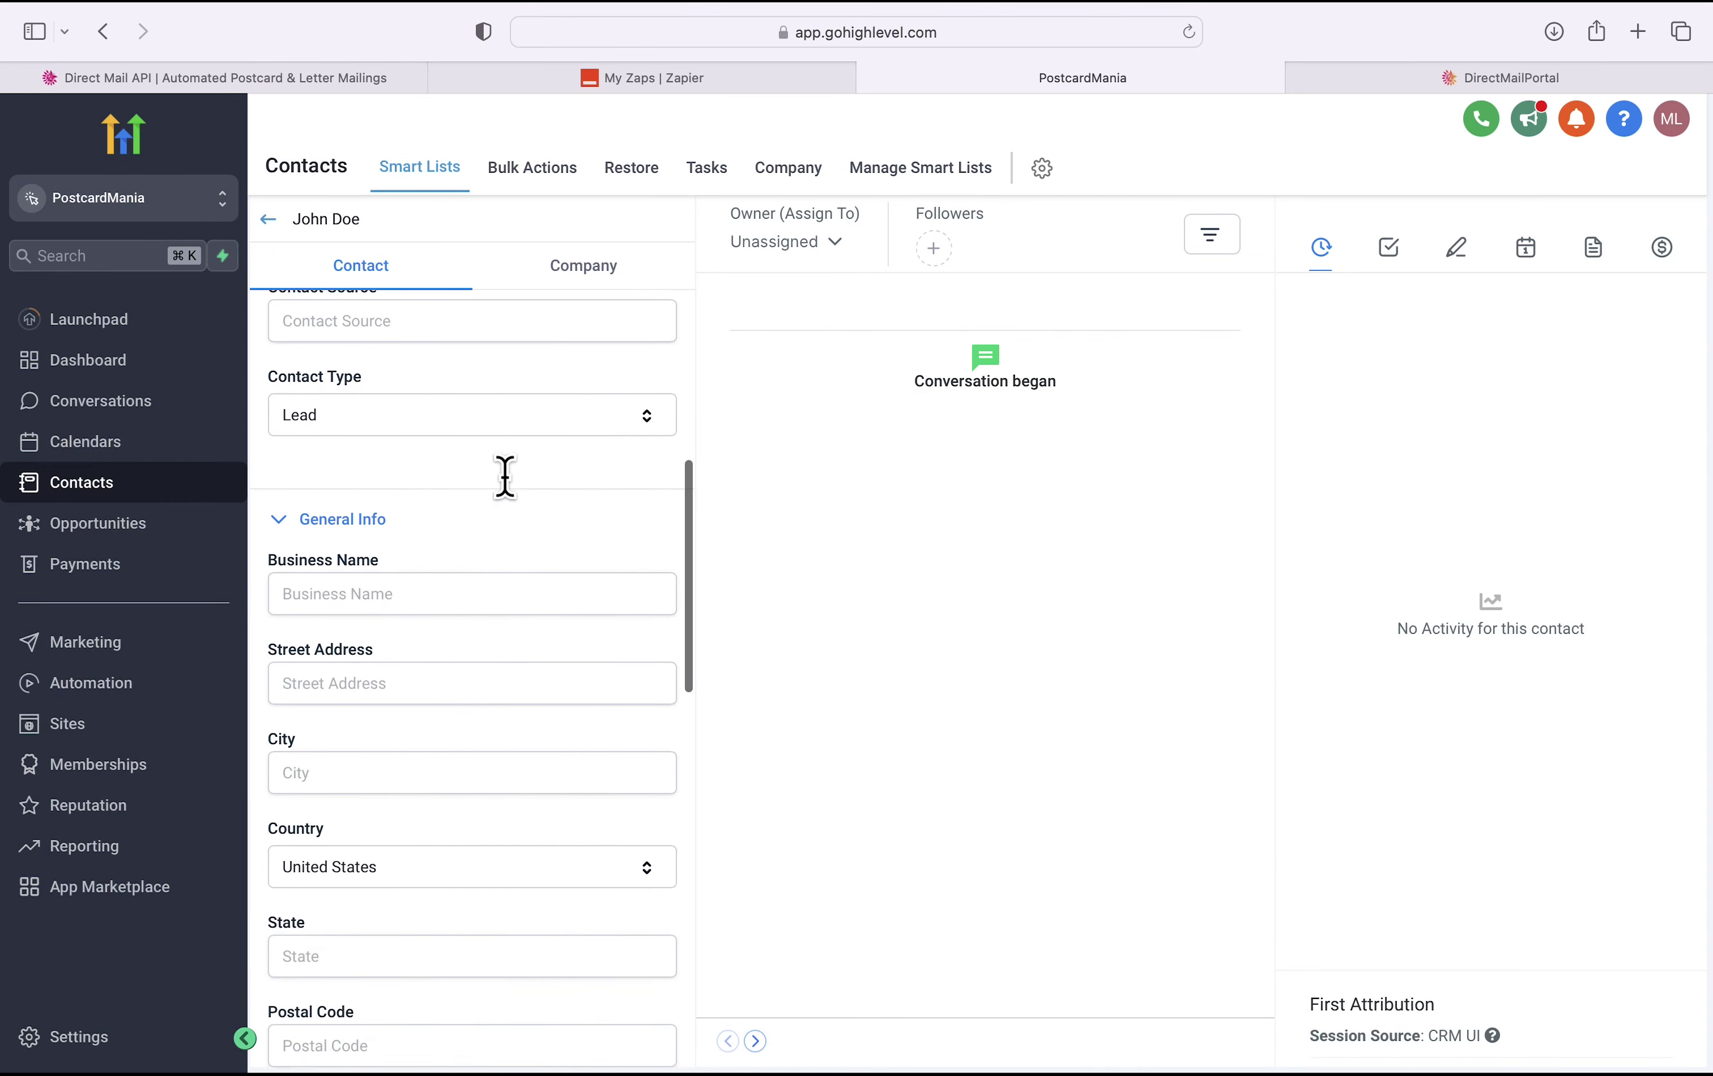
pyautogui.click(410, 676)
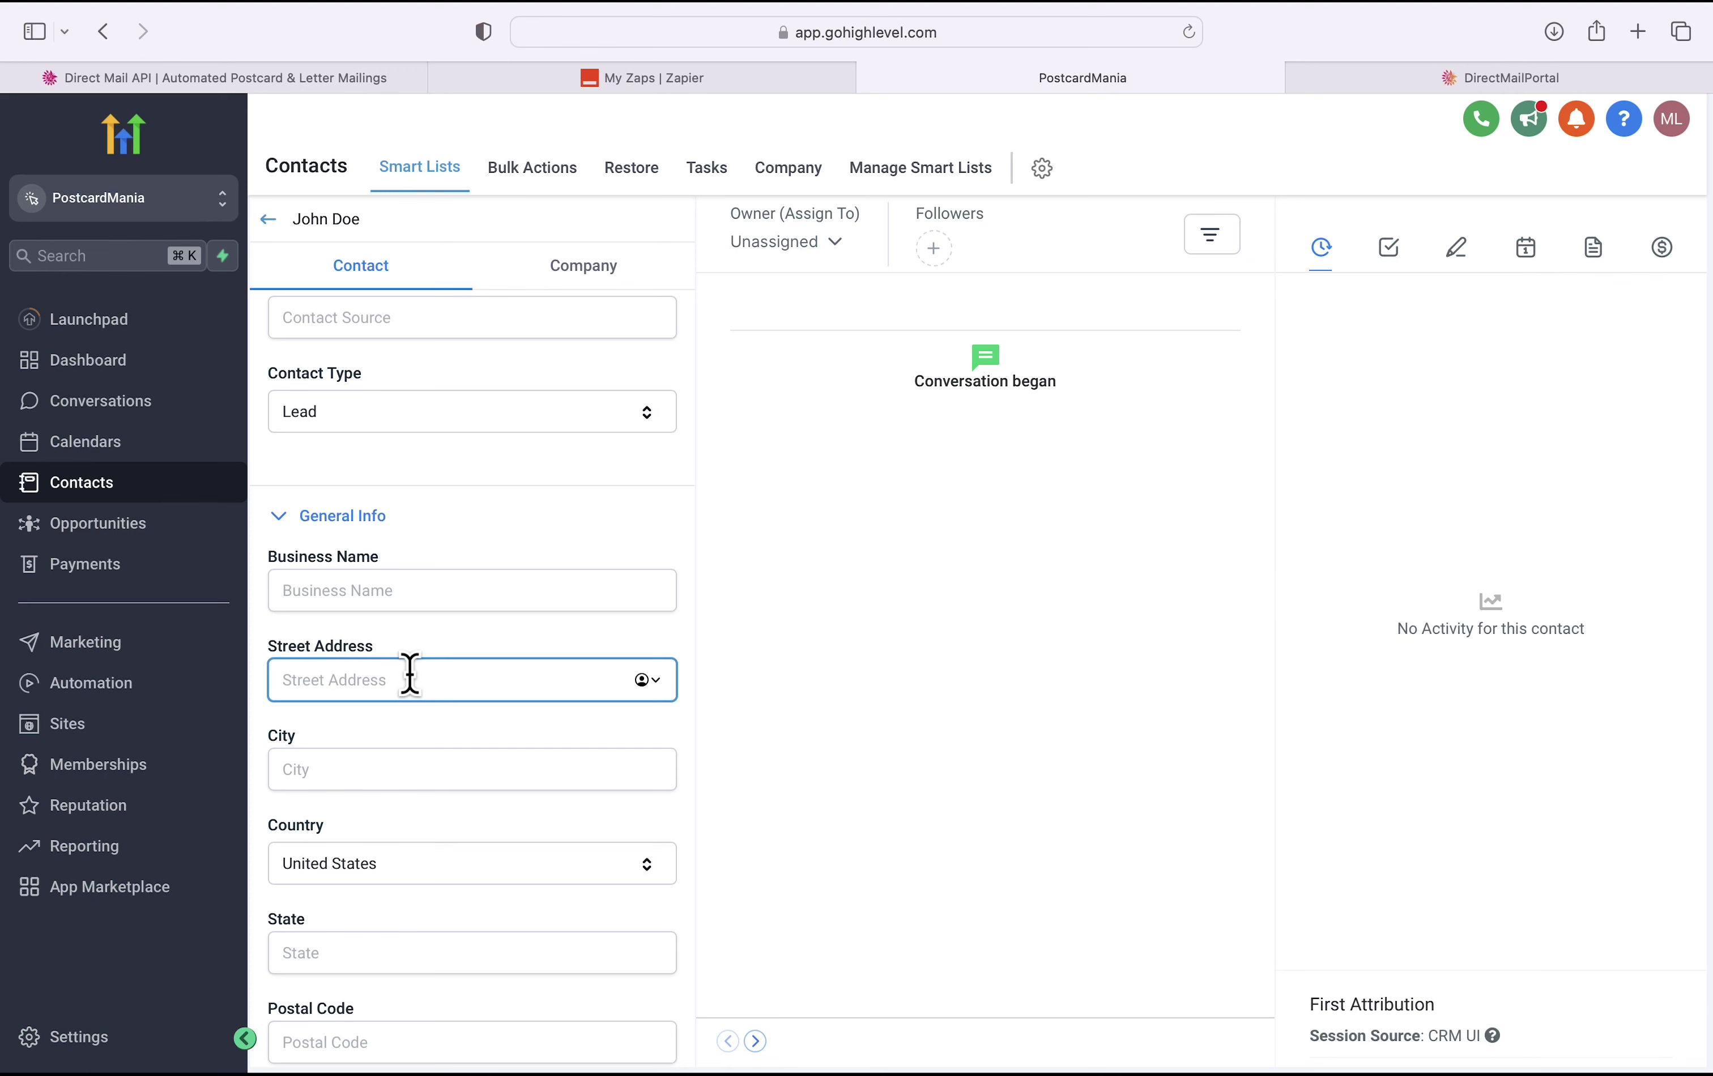
pyautogui.write('123 ')
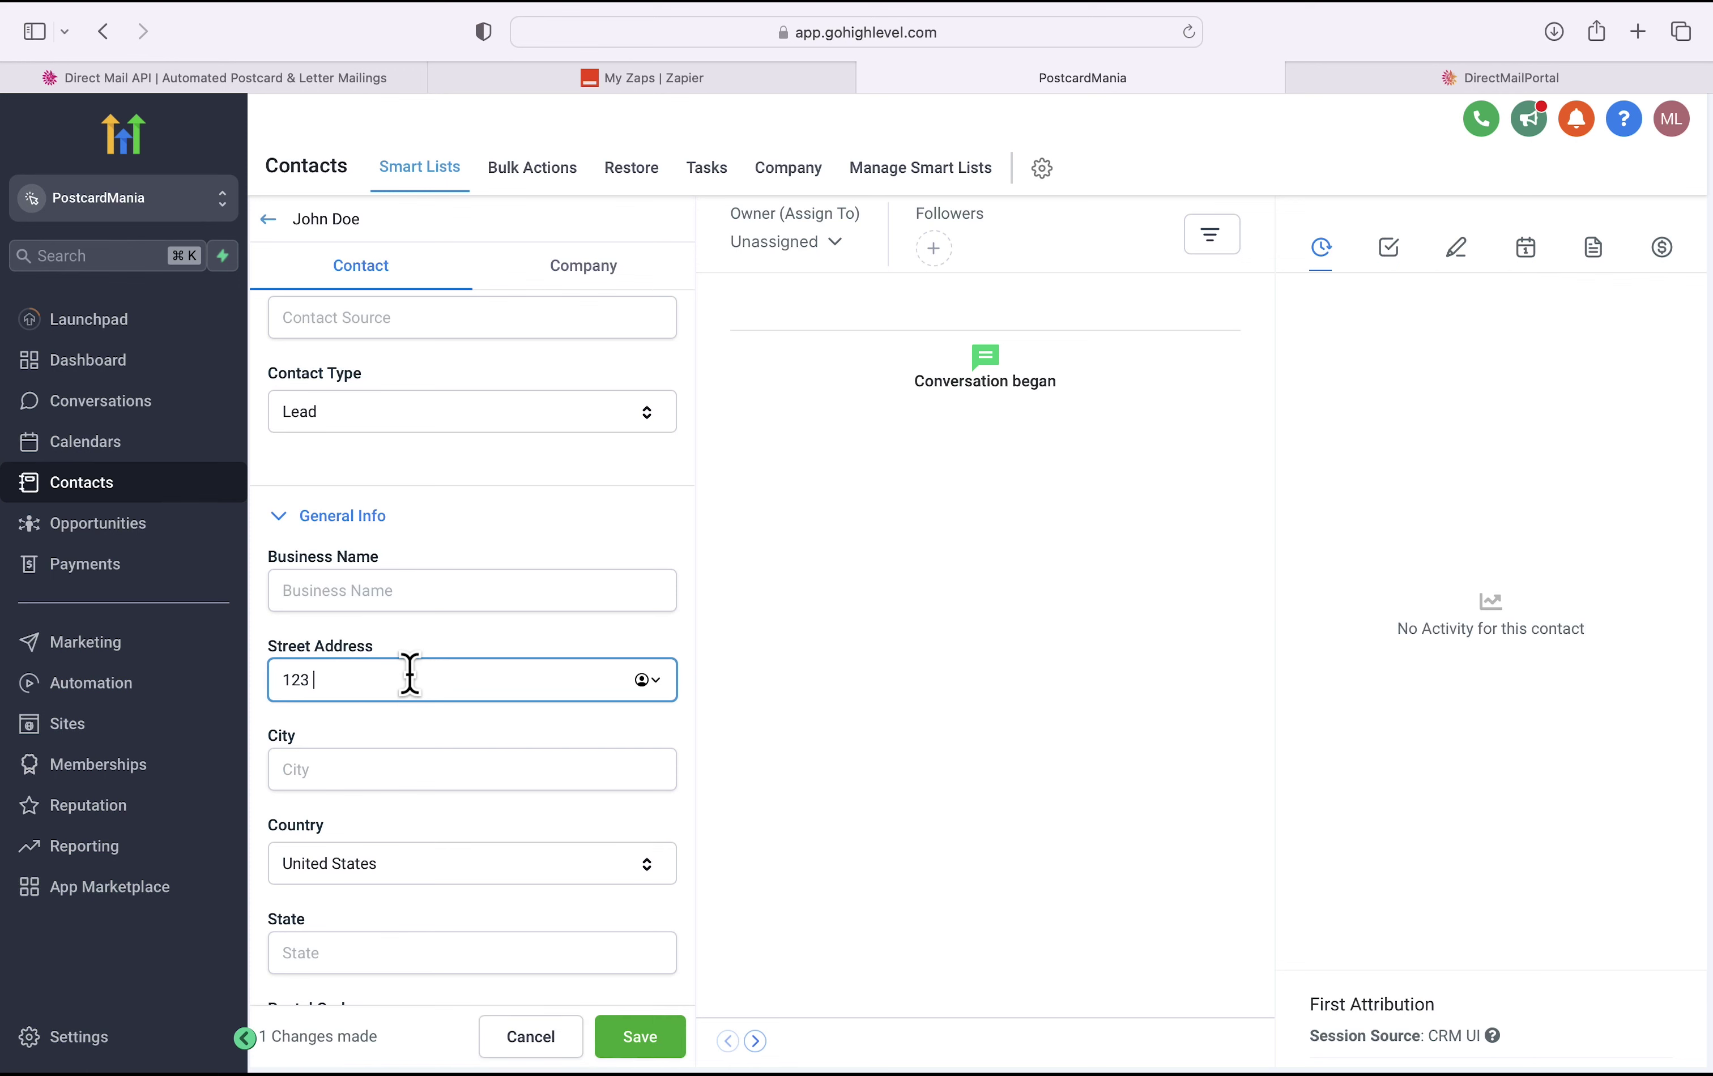
pyautogui.write('Main St.')
pyautogui.click(405, 771)
pyautogui.write('Dunedin')
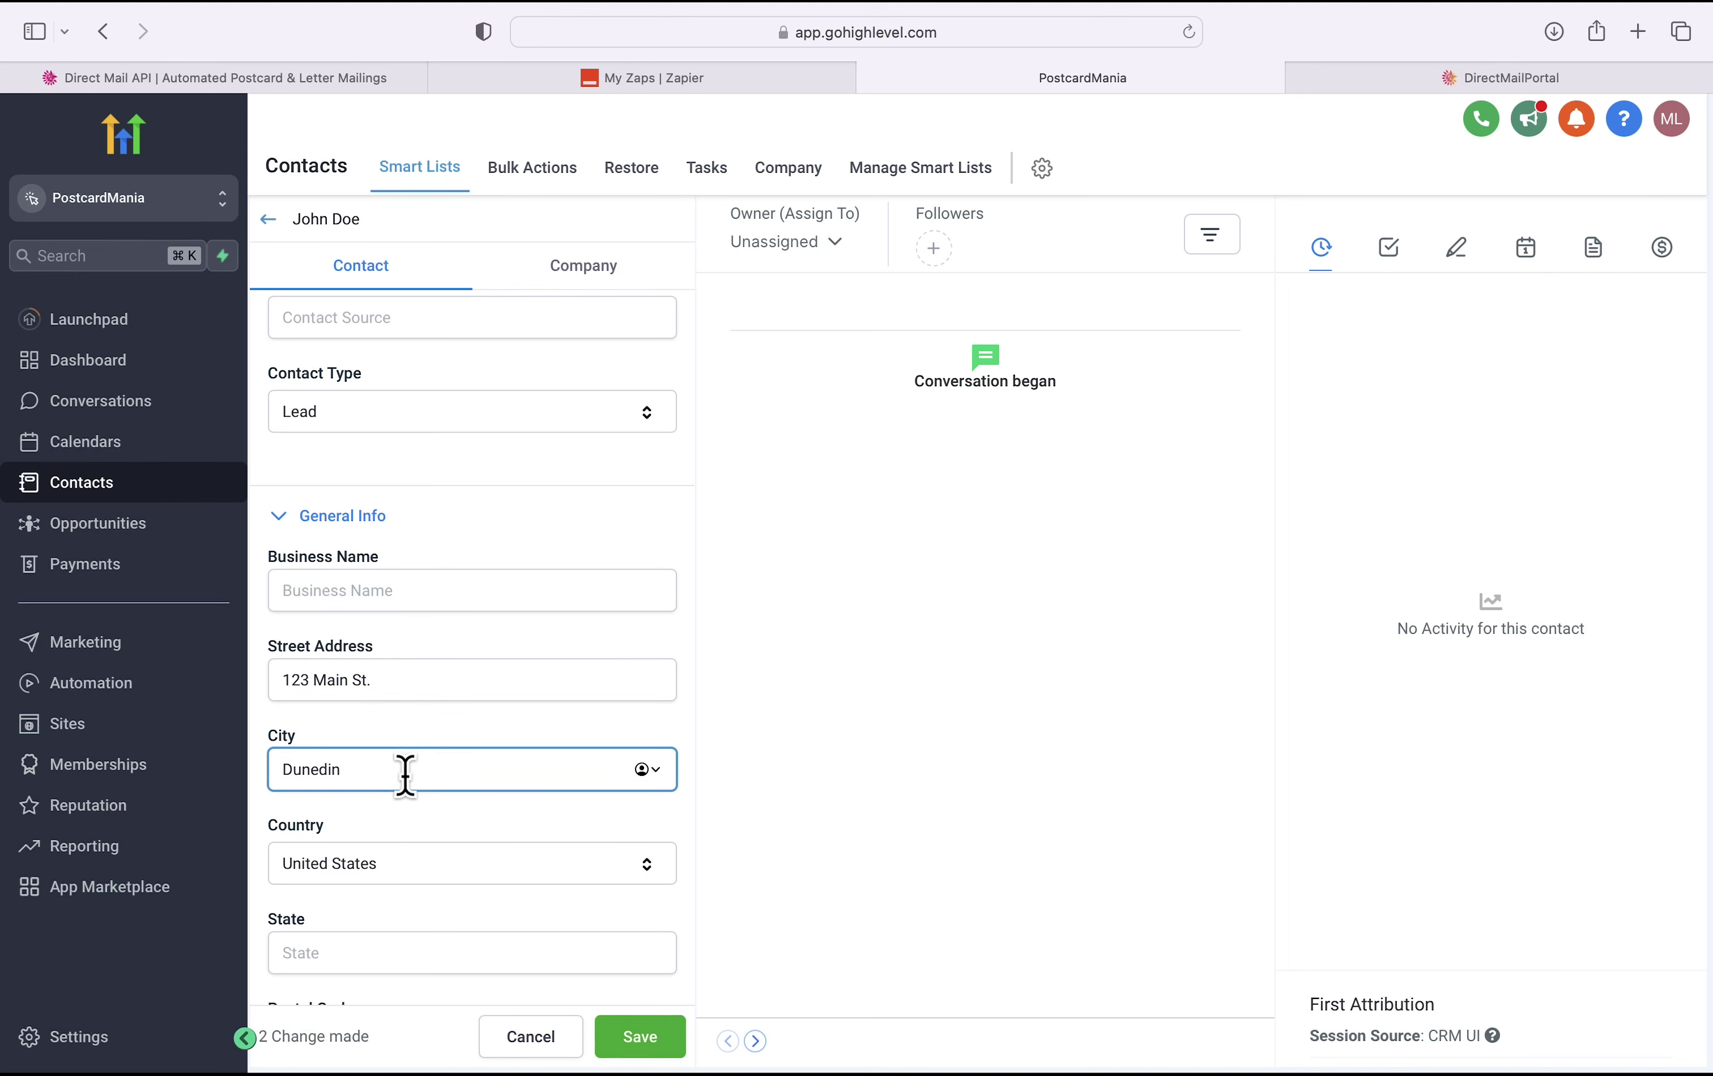
pyautogui.press('Tab')
pyautogui.write('FL')
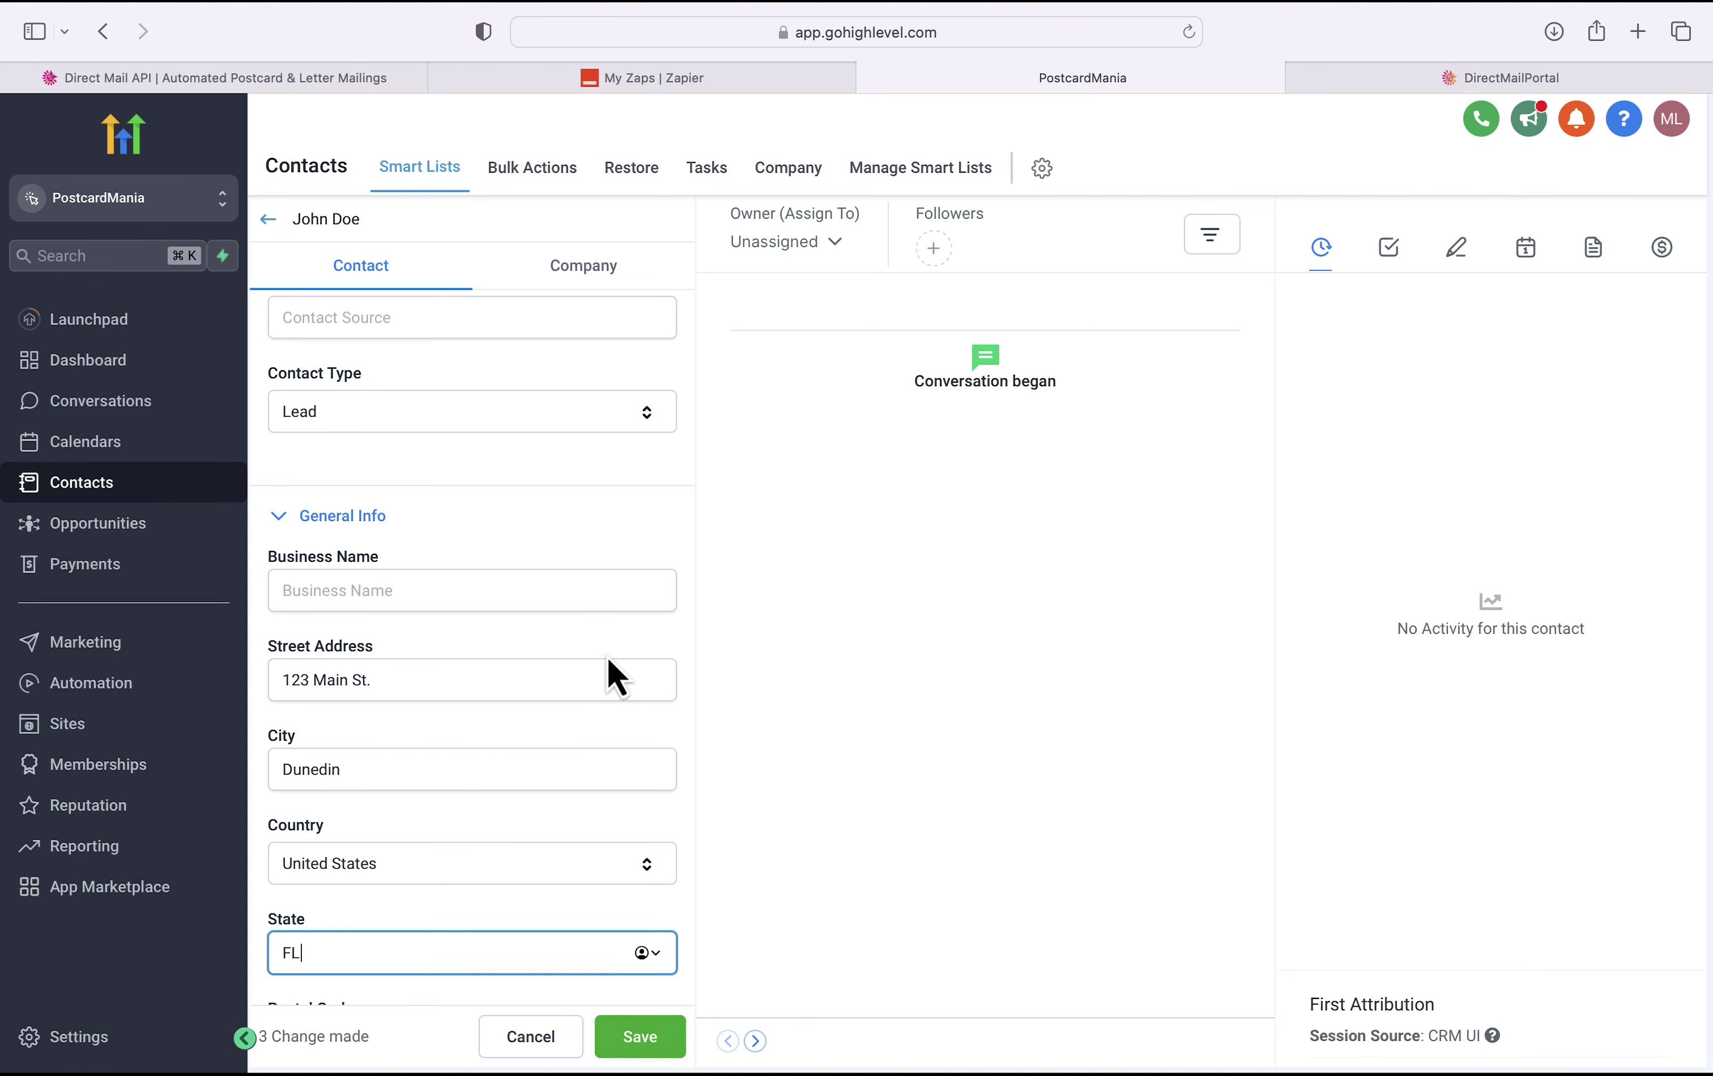
pyautogui.scroll(-2, 608, 662)
pyautogui.scroll(-1, 606, 656)
pyautogui.click(425, 856)
pyautogui.write('34698')
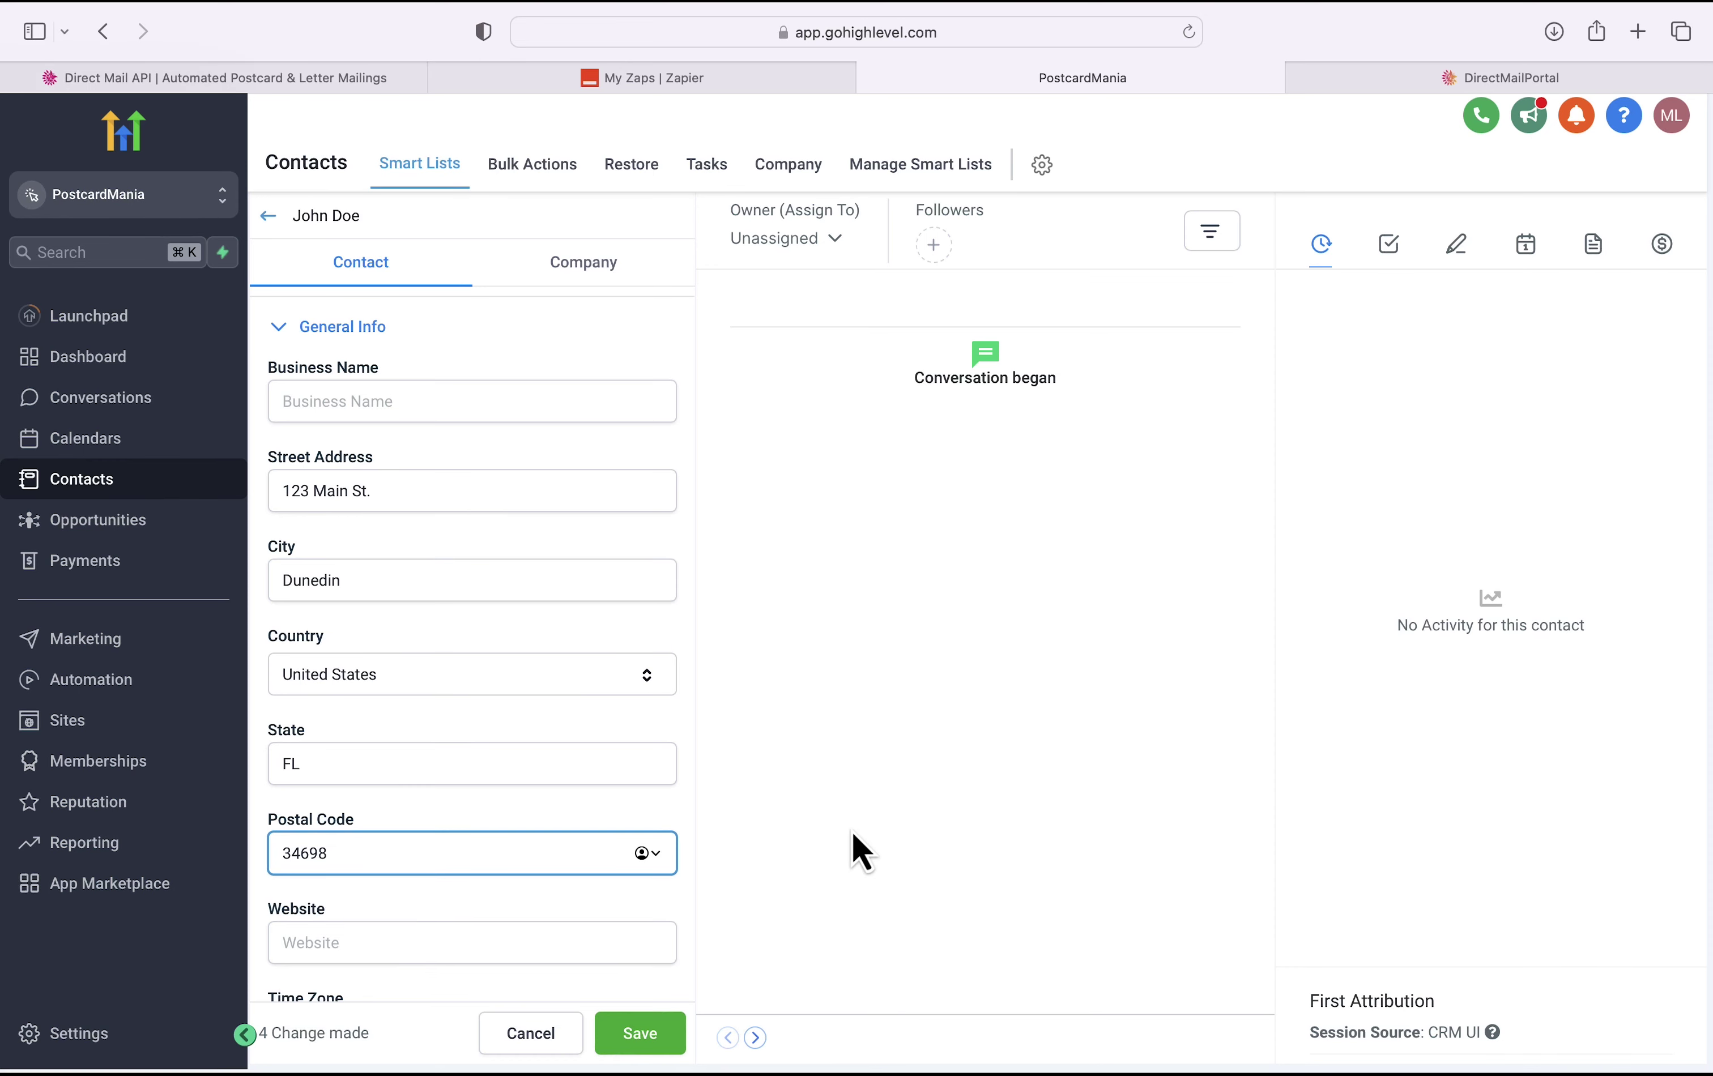
pyautogui.scroll(-4, 670, 933)
pyautogui.scroll(10, 669, 933)
pyautogui.click(638, 1039)
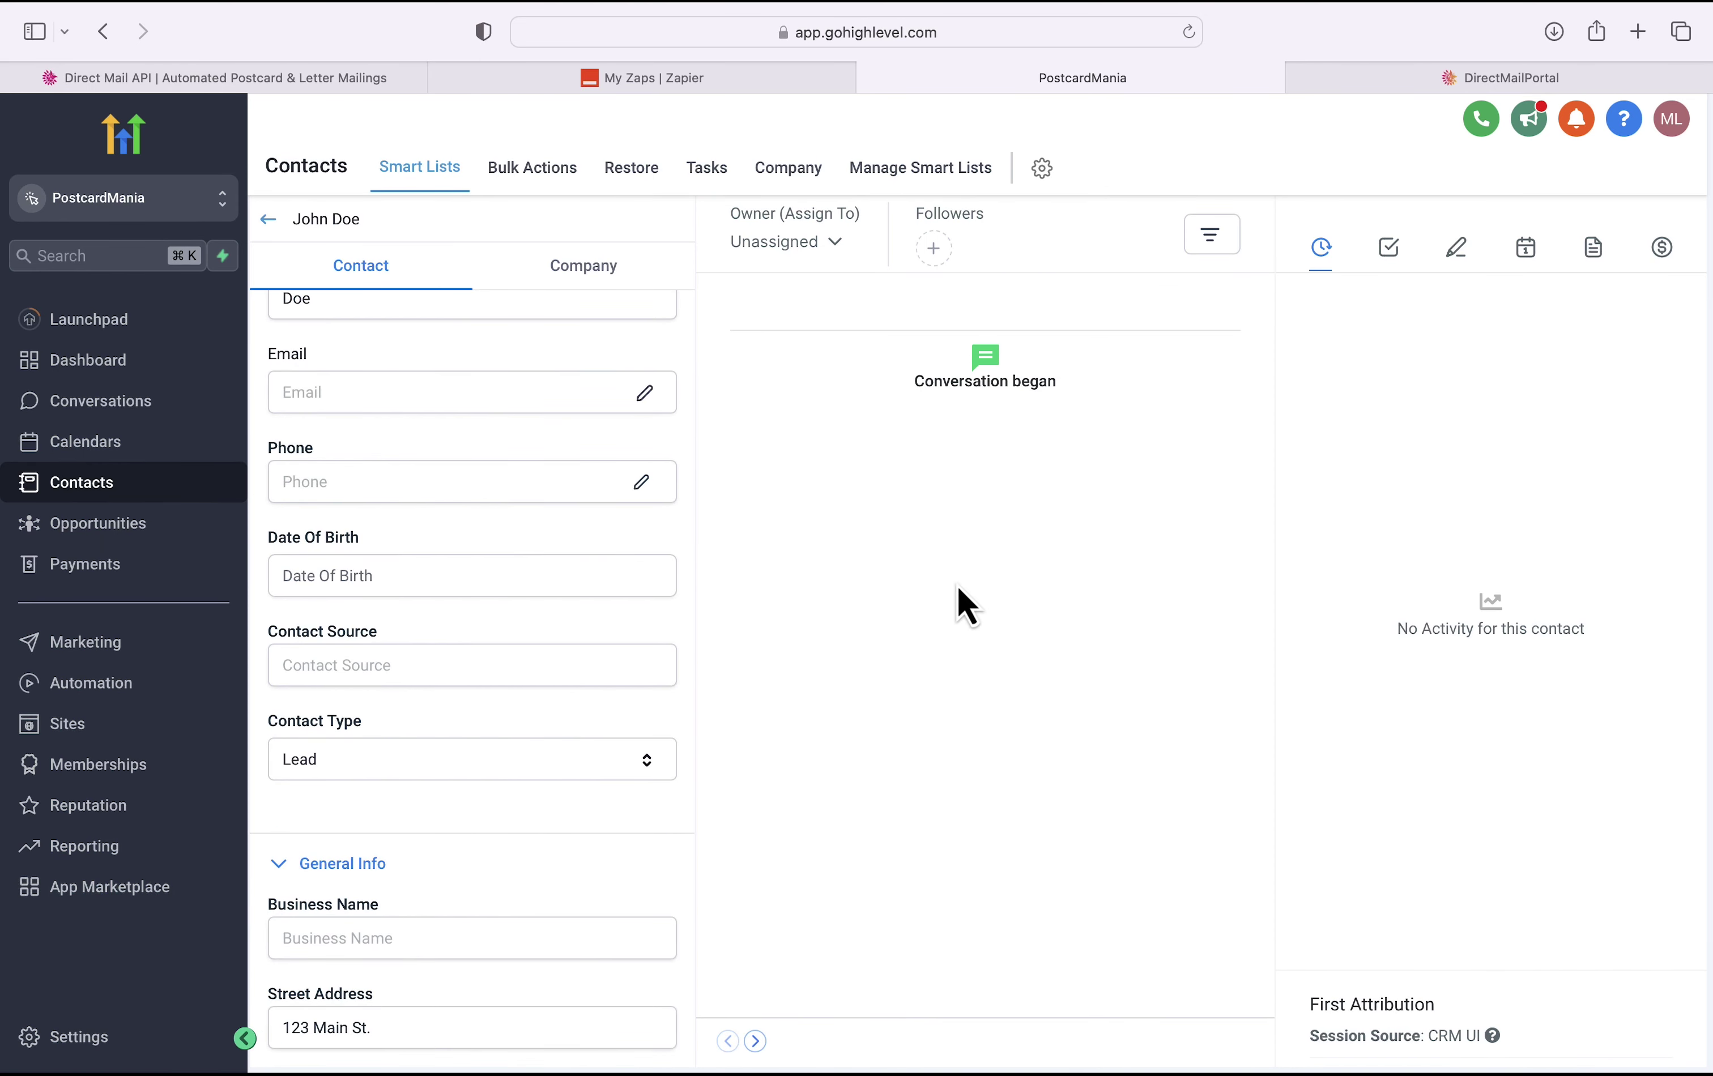
pyautogui.scroll(3, 620, 398)
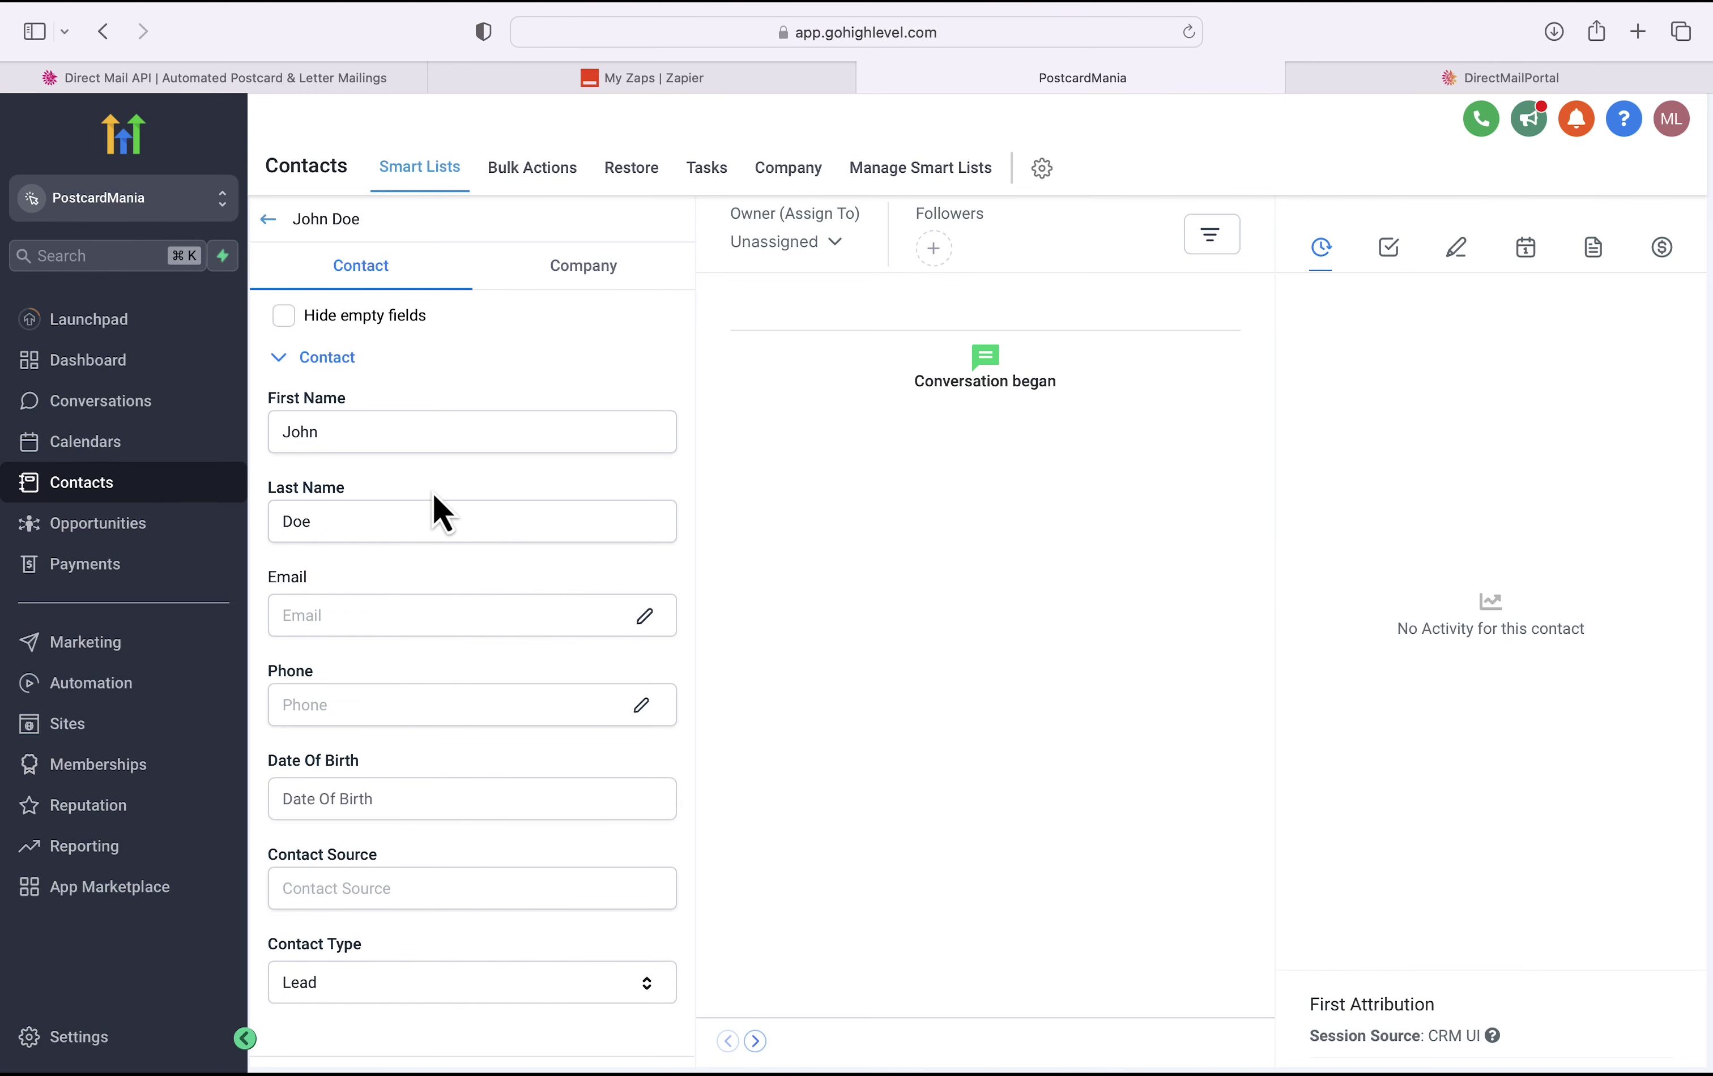
pyautogui.click(269, 221)
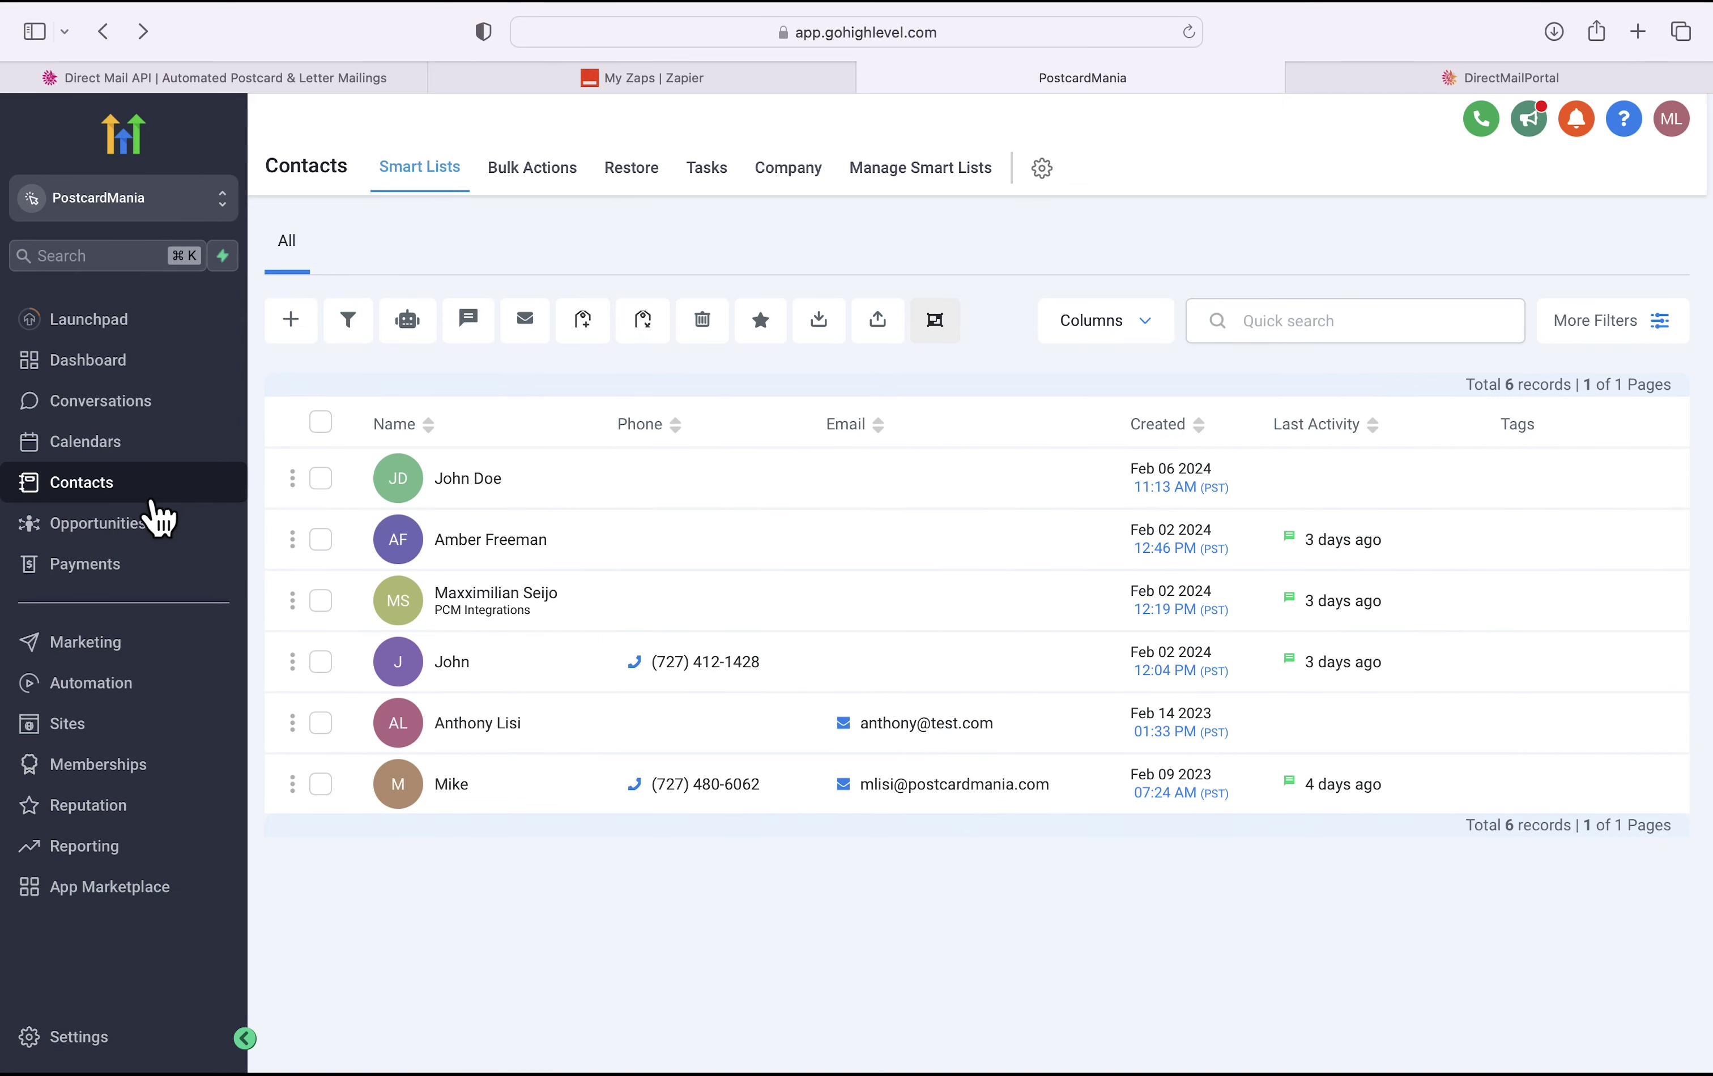
# Step: Create an opportunity for the test contact in YOUR PROMOTION Pipeline's New Leads stage
pyautogui.click(155, 531)
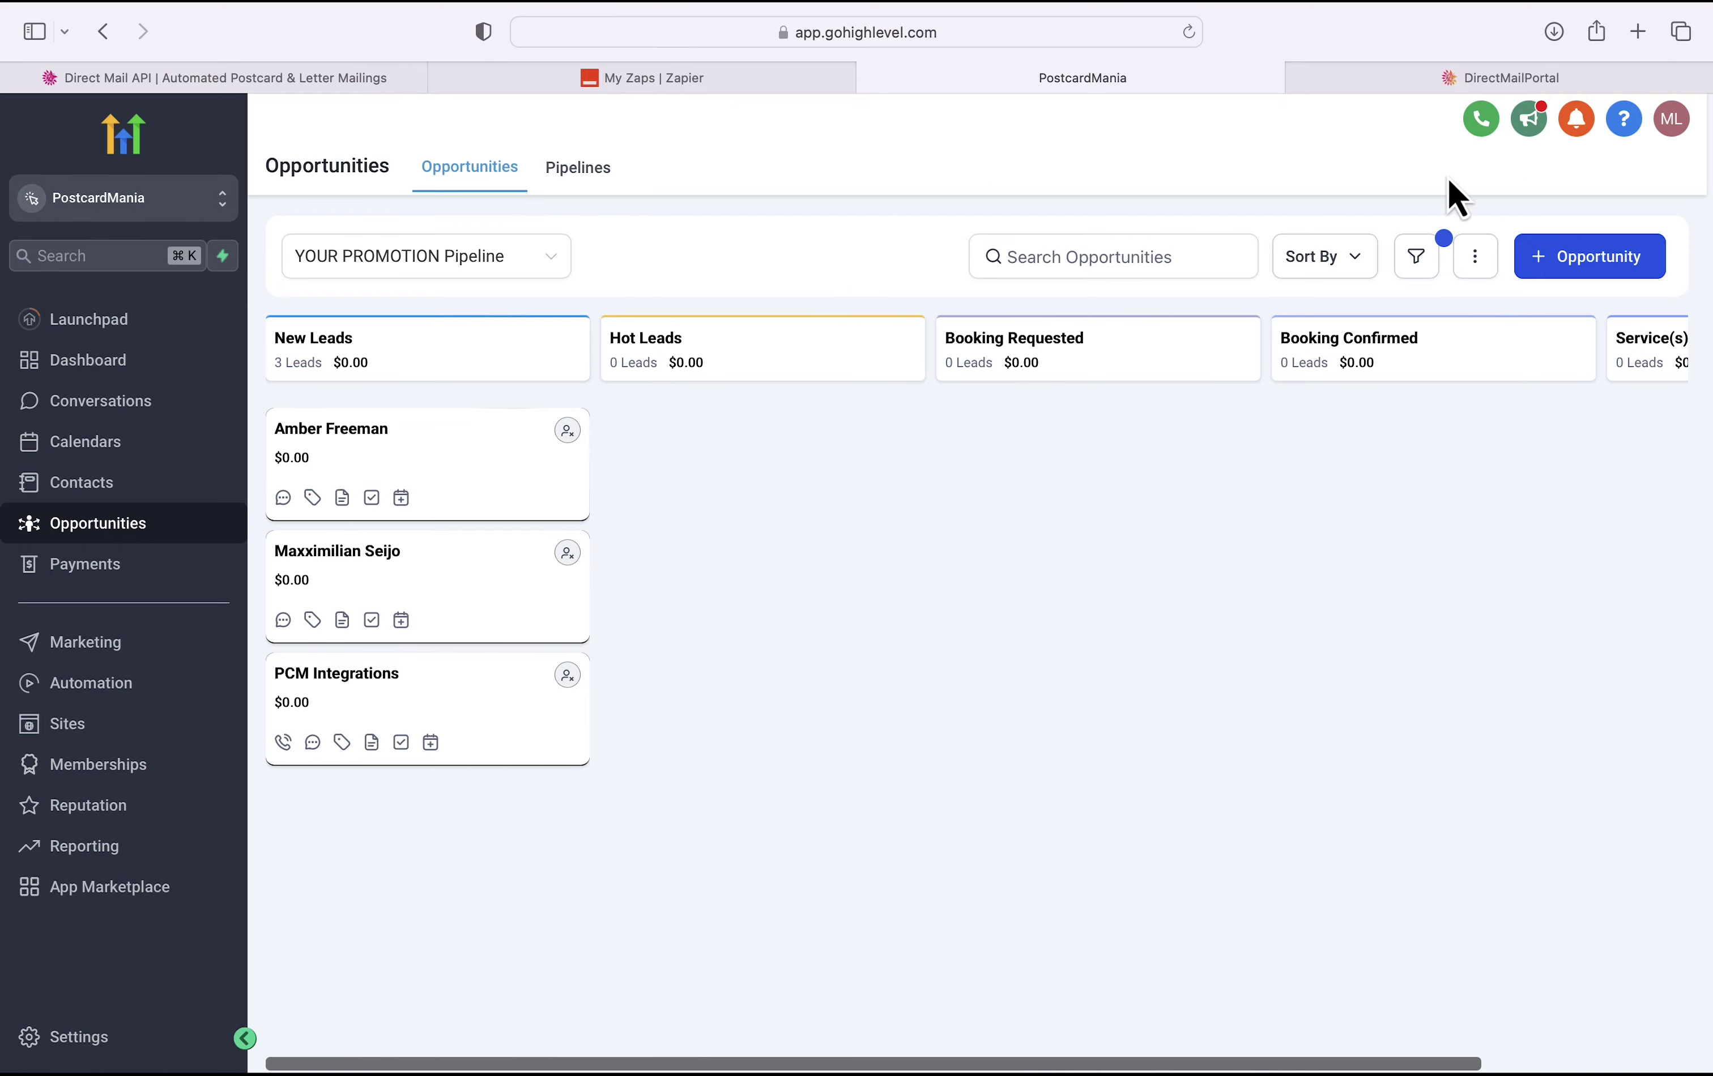
pyautogui.click(1601, 270)
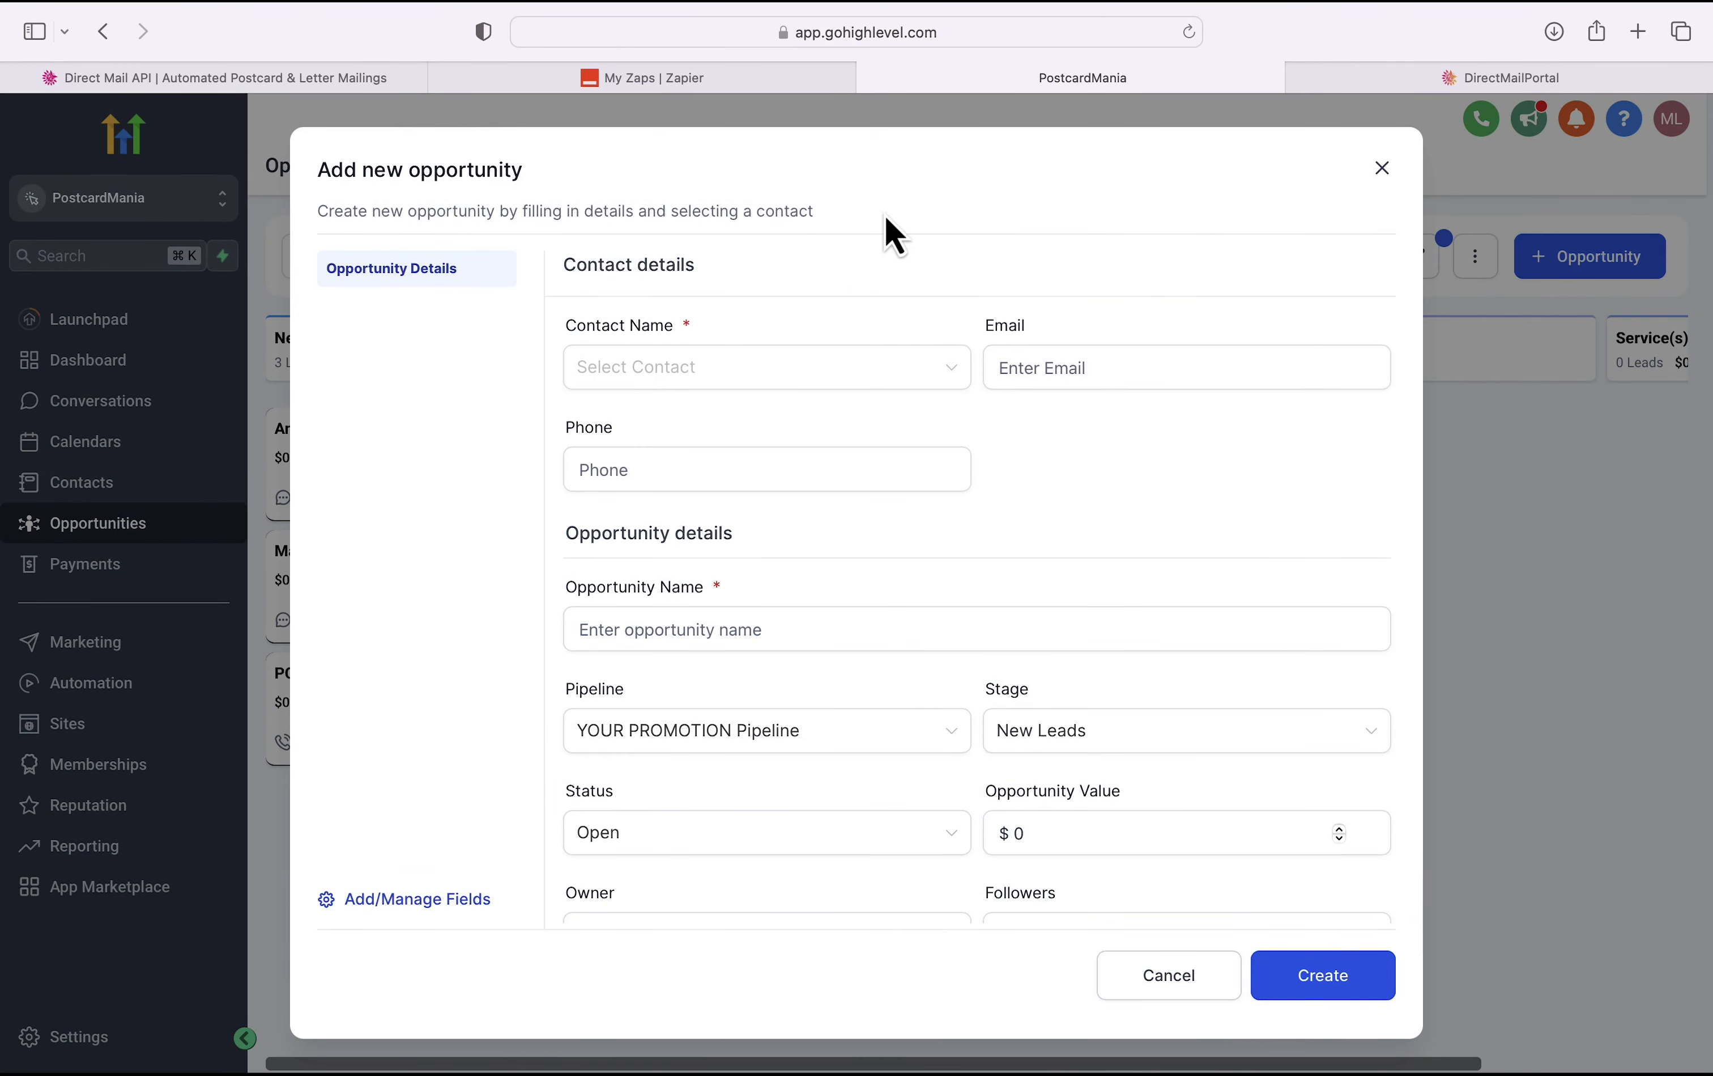
pyautogui.click(806, 381)
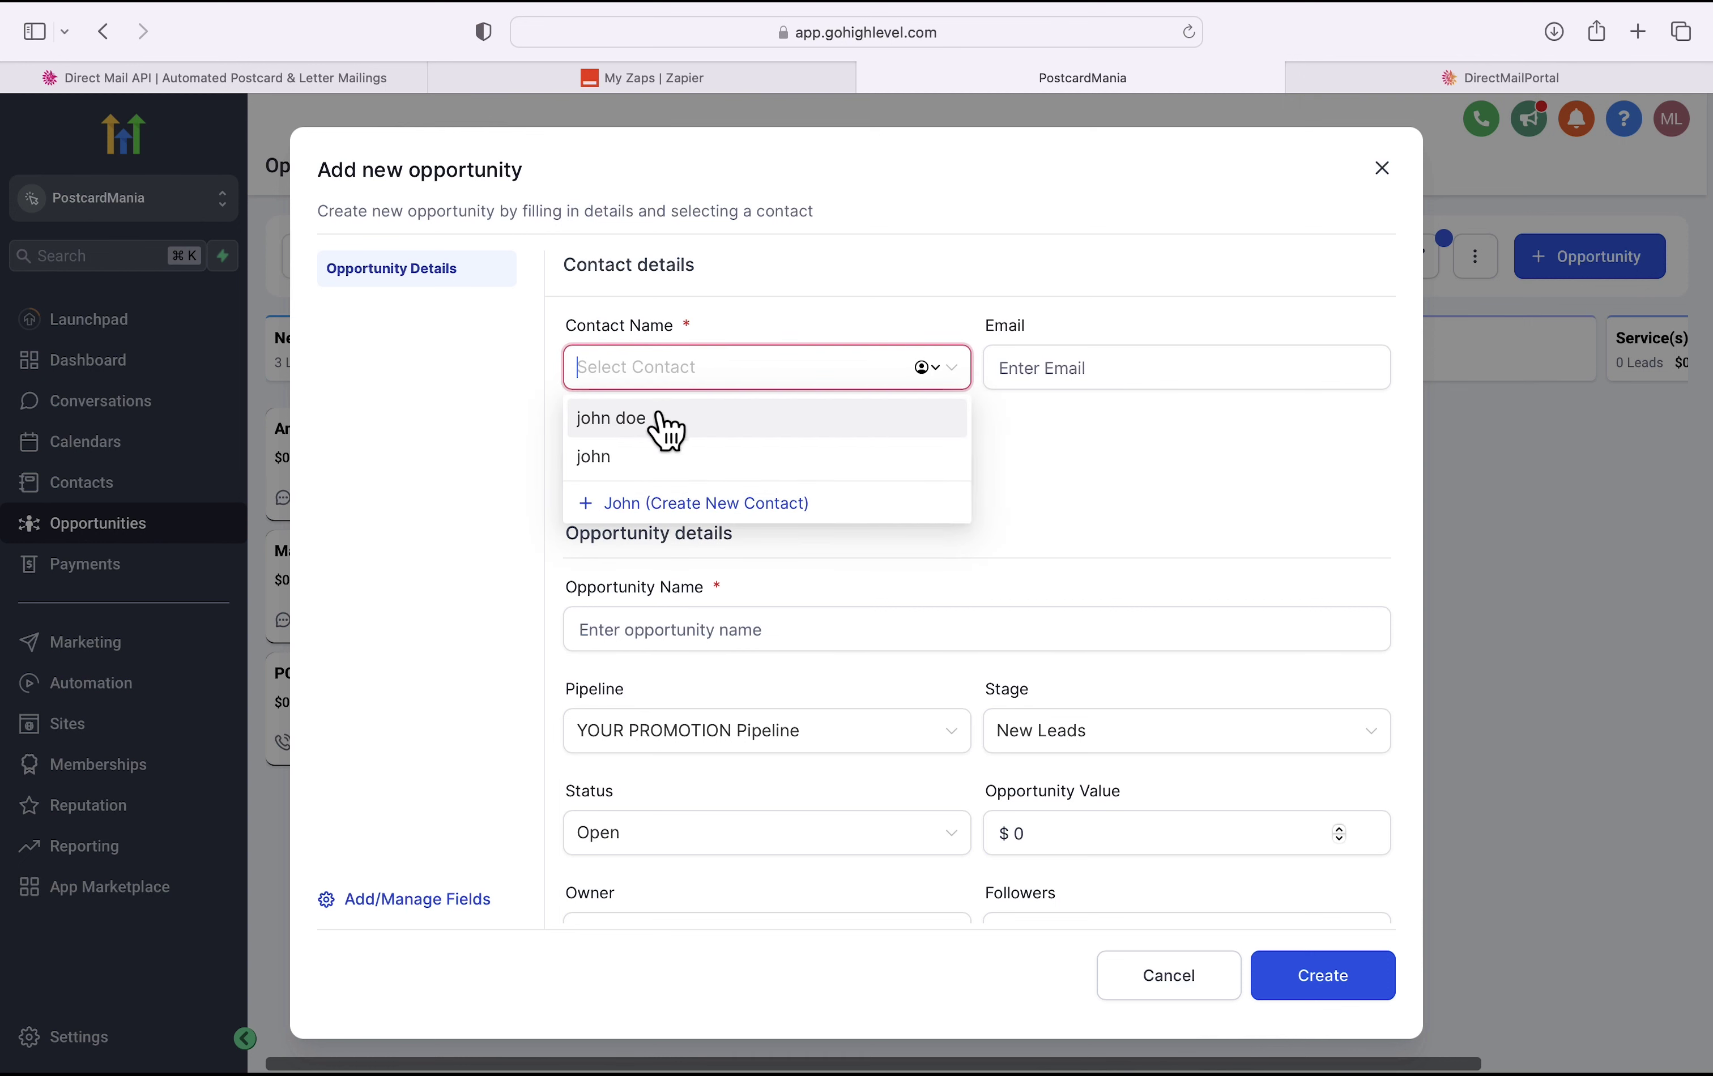
pyautogui.click(667, 427)
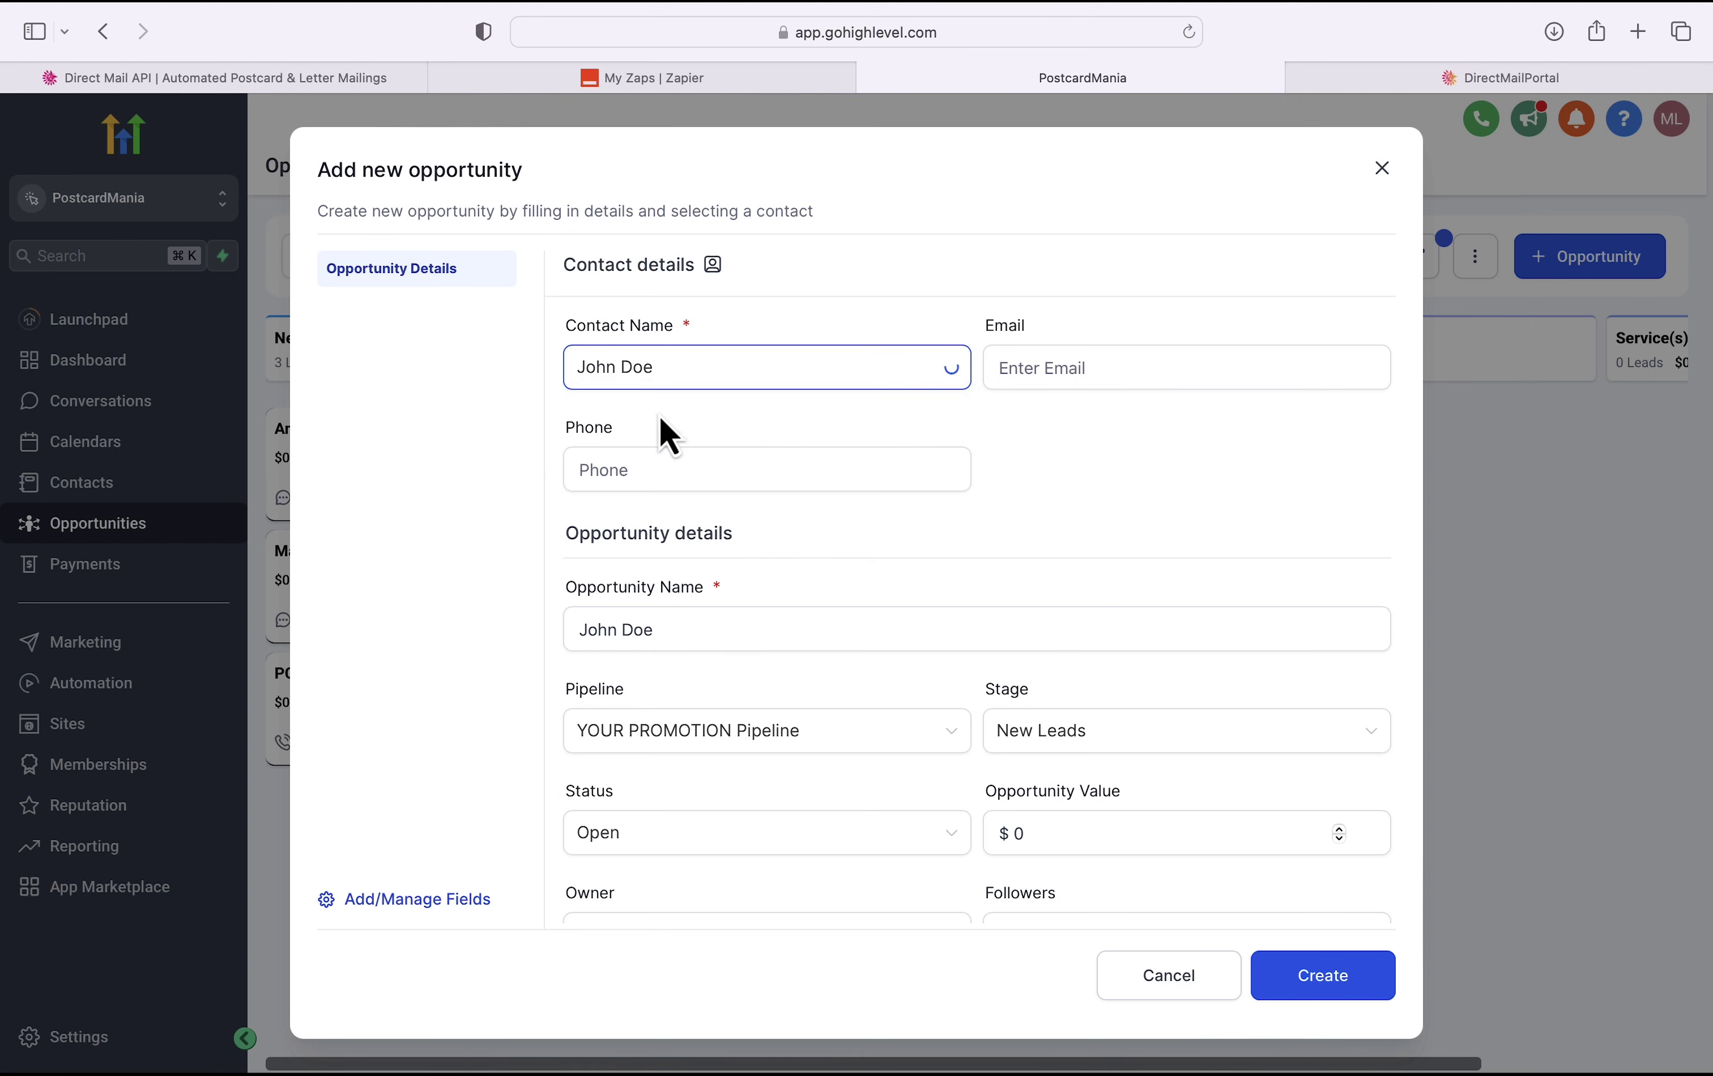
pyautogui.scroll(-5, 840, 484)
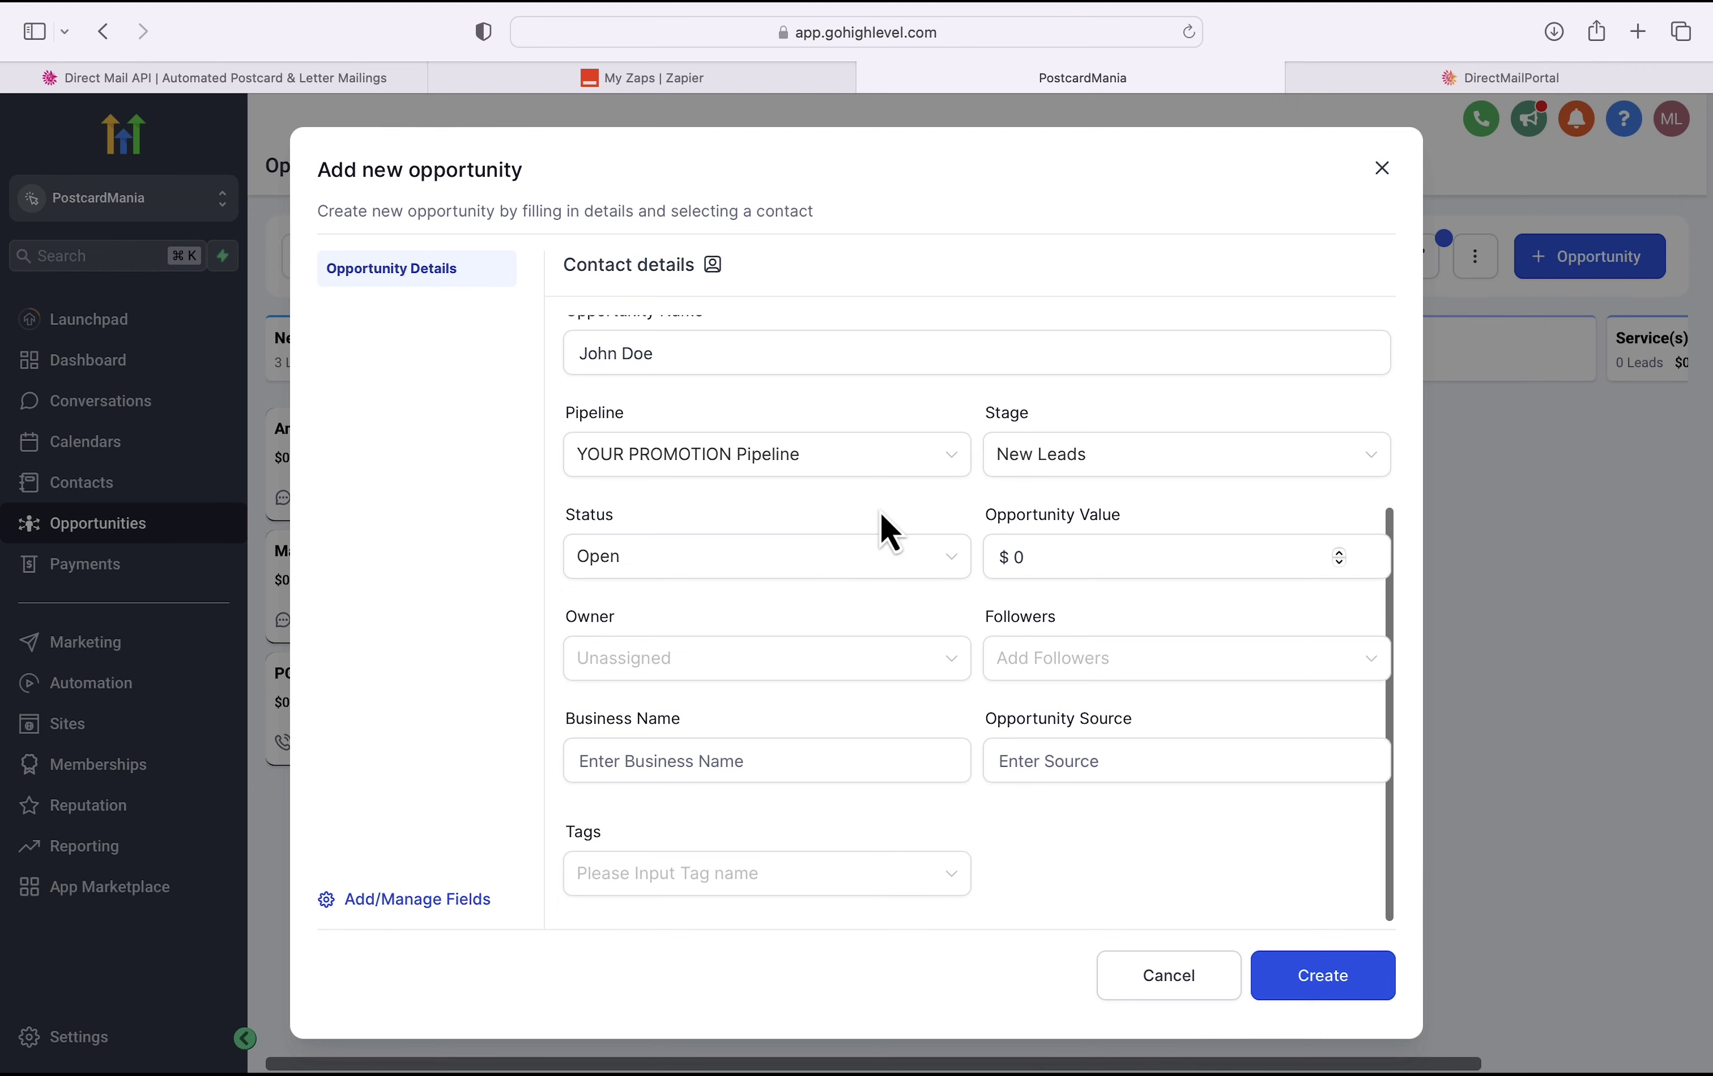
pyautogui.click(1290, 993)
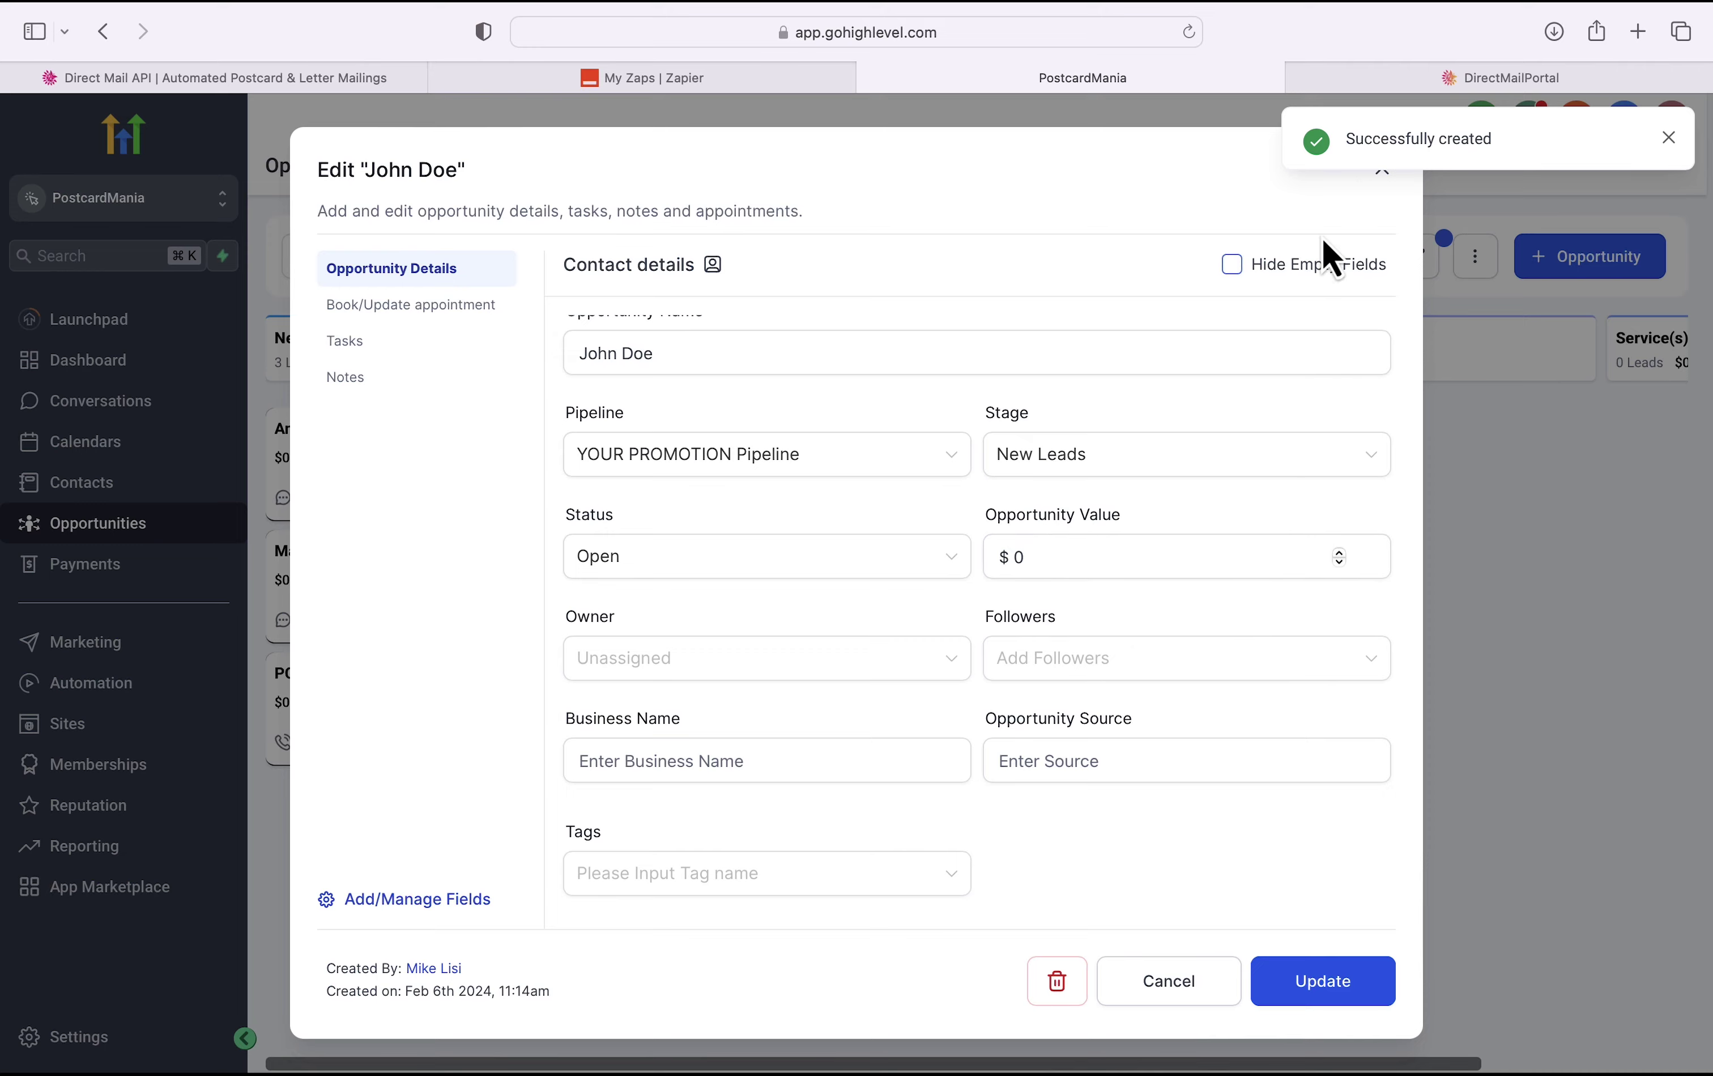
pyautogui.click(1381, 172)
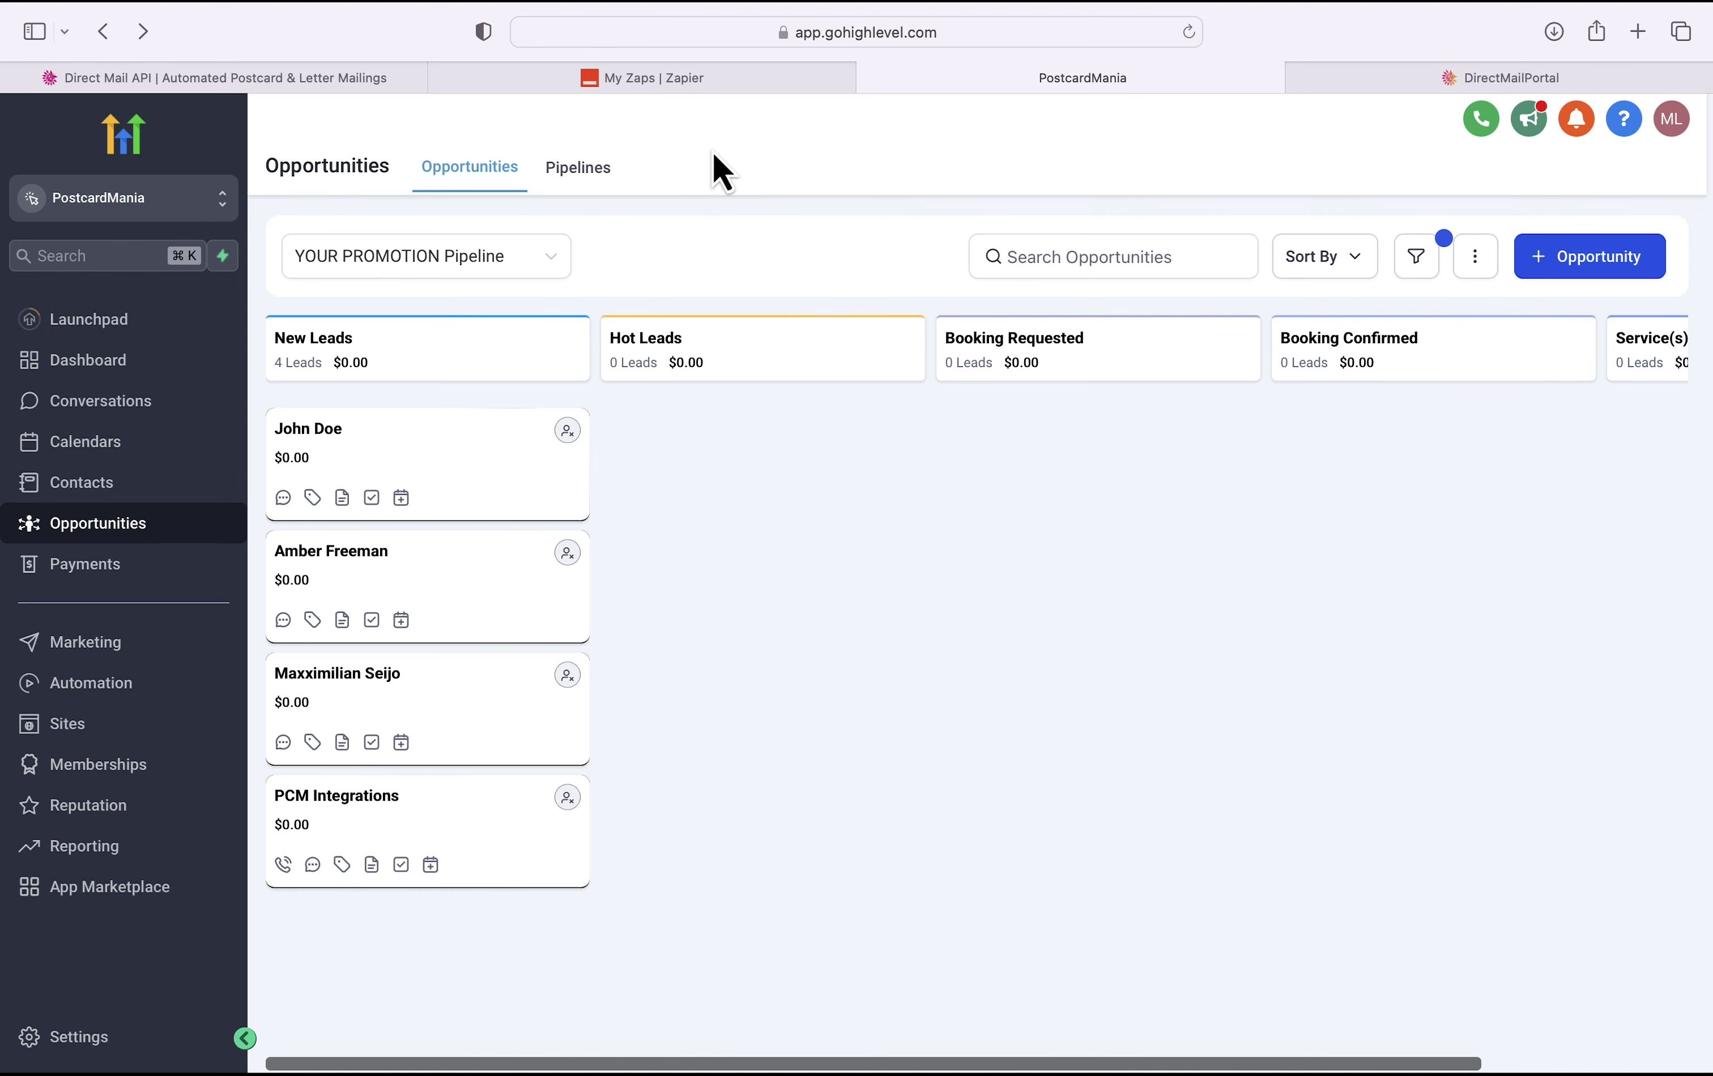
# Step: Check Zap History for the successful New Lead Postcard run, then return to the PCM portal
pyautogui.click(744, 91)
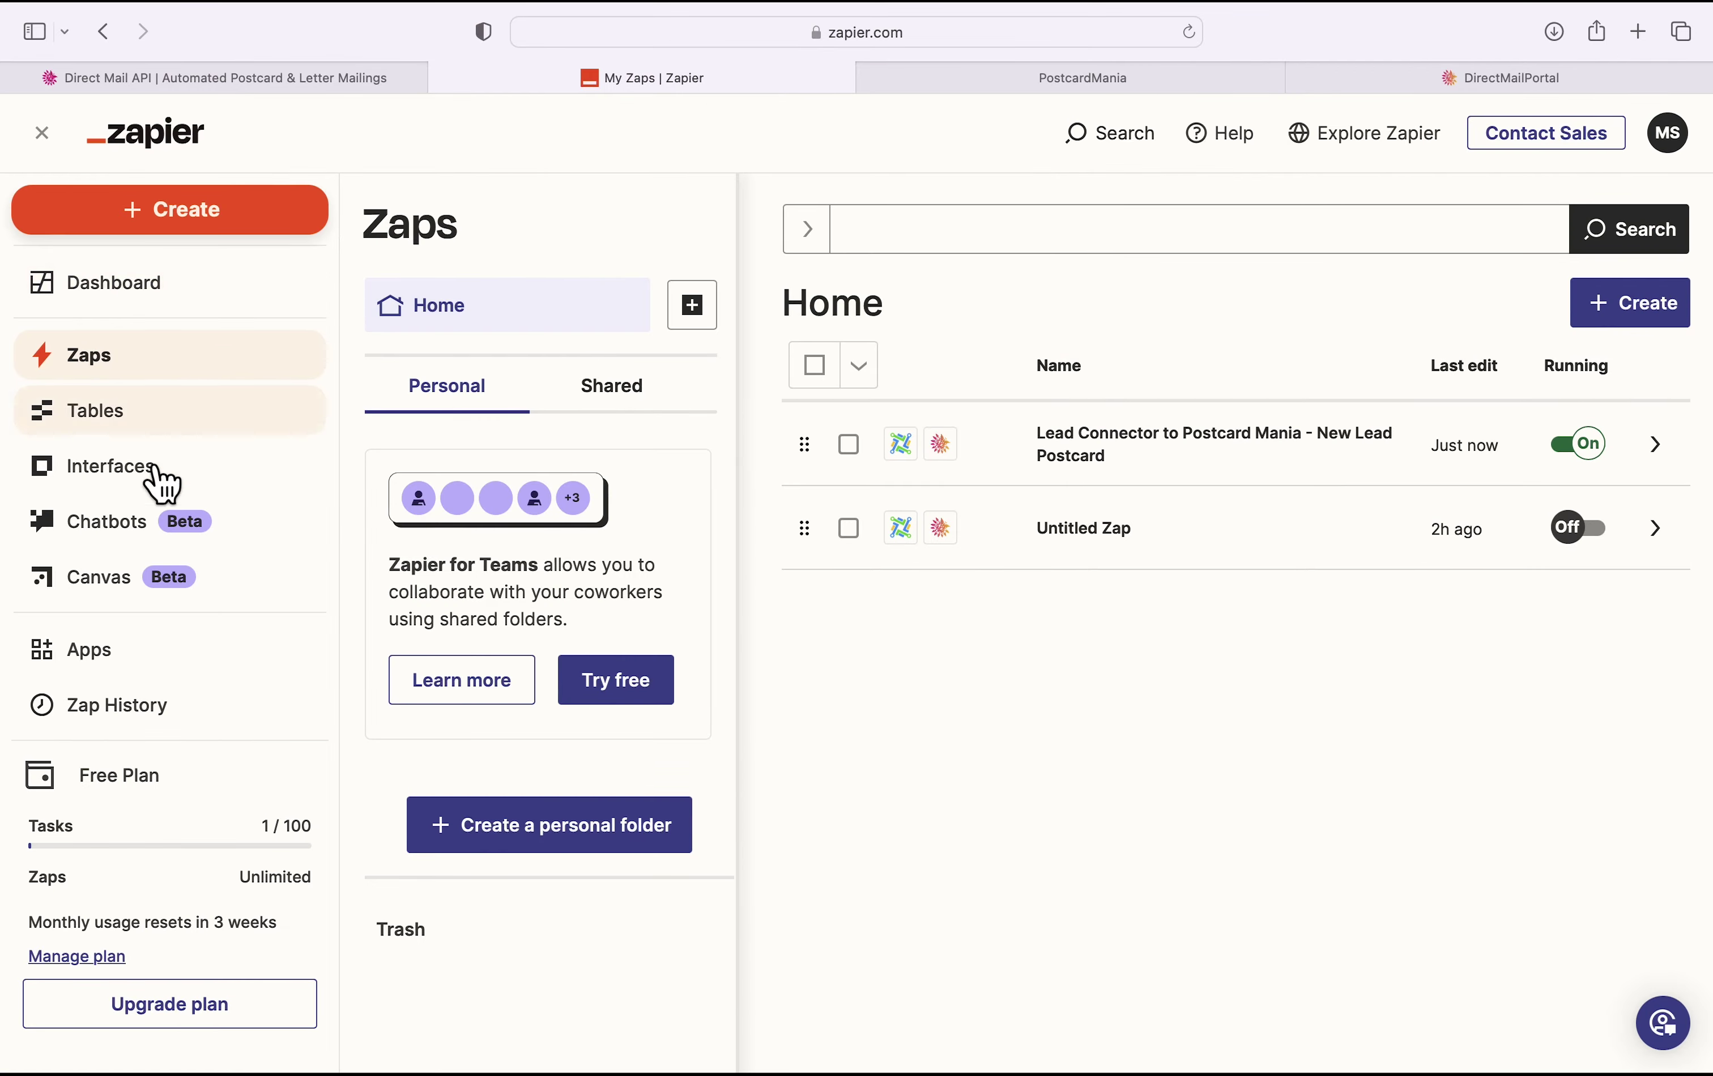
pyautogui.click(130, 708)
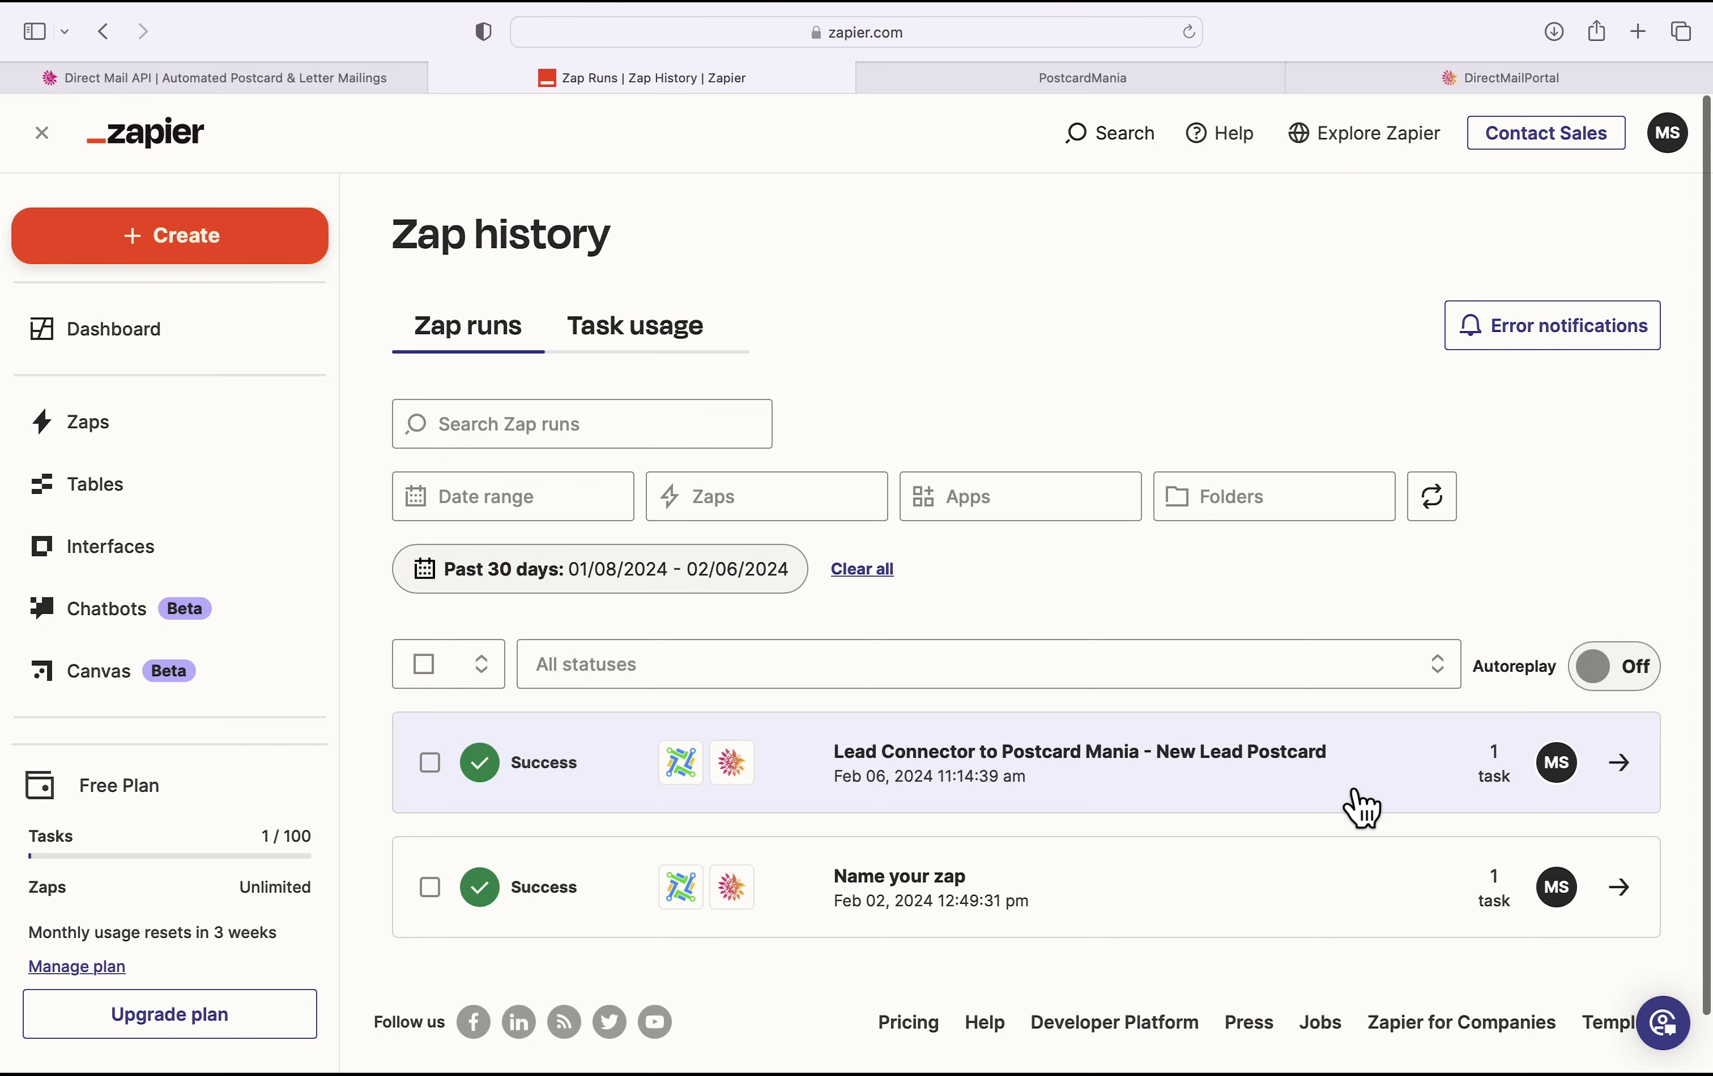
pyautogui.click(1396, 82)
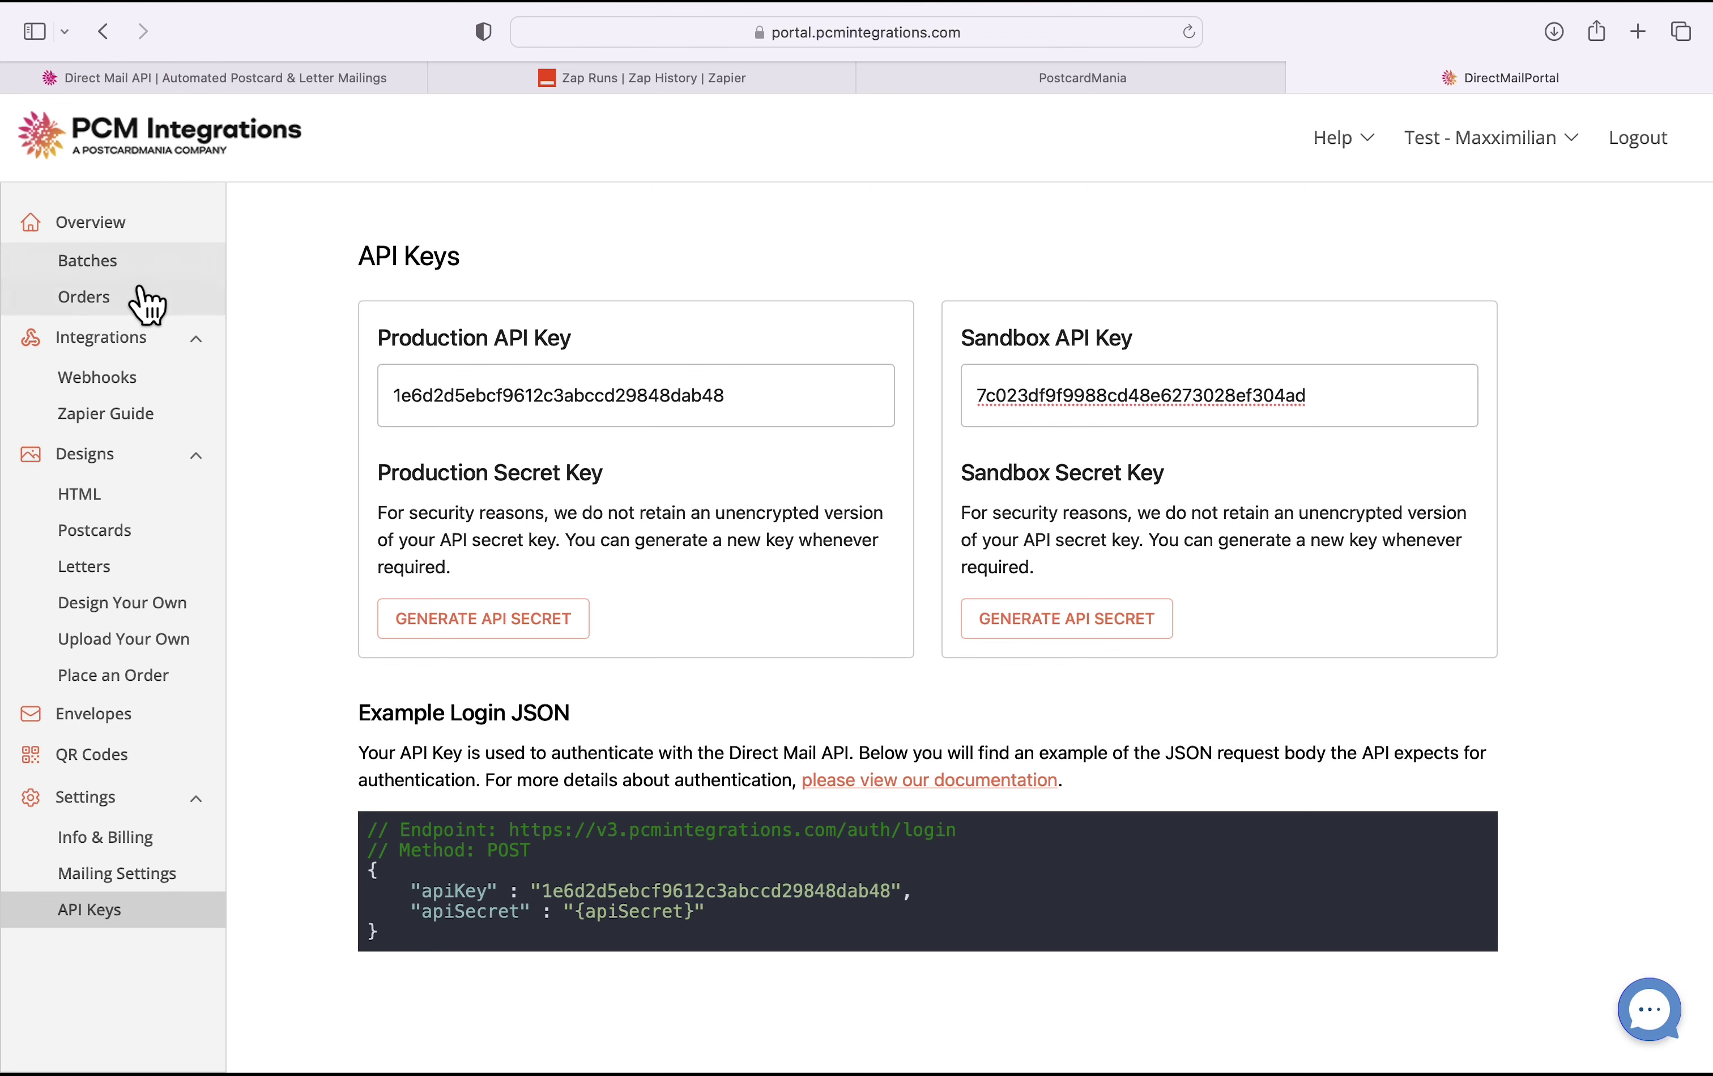
# Step: Open the recipient list of the newest sandbox order in PCM Orders
pyautogui.click(142, 298)
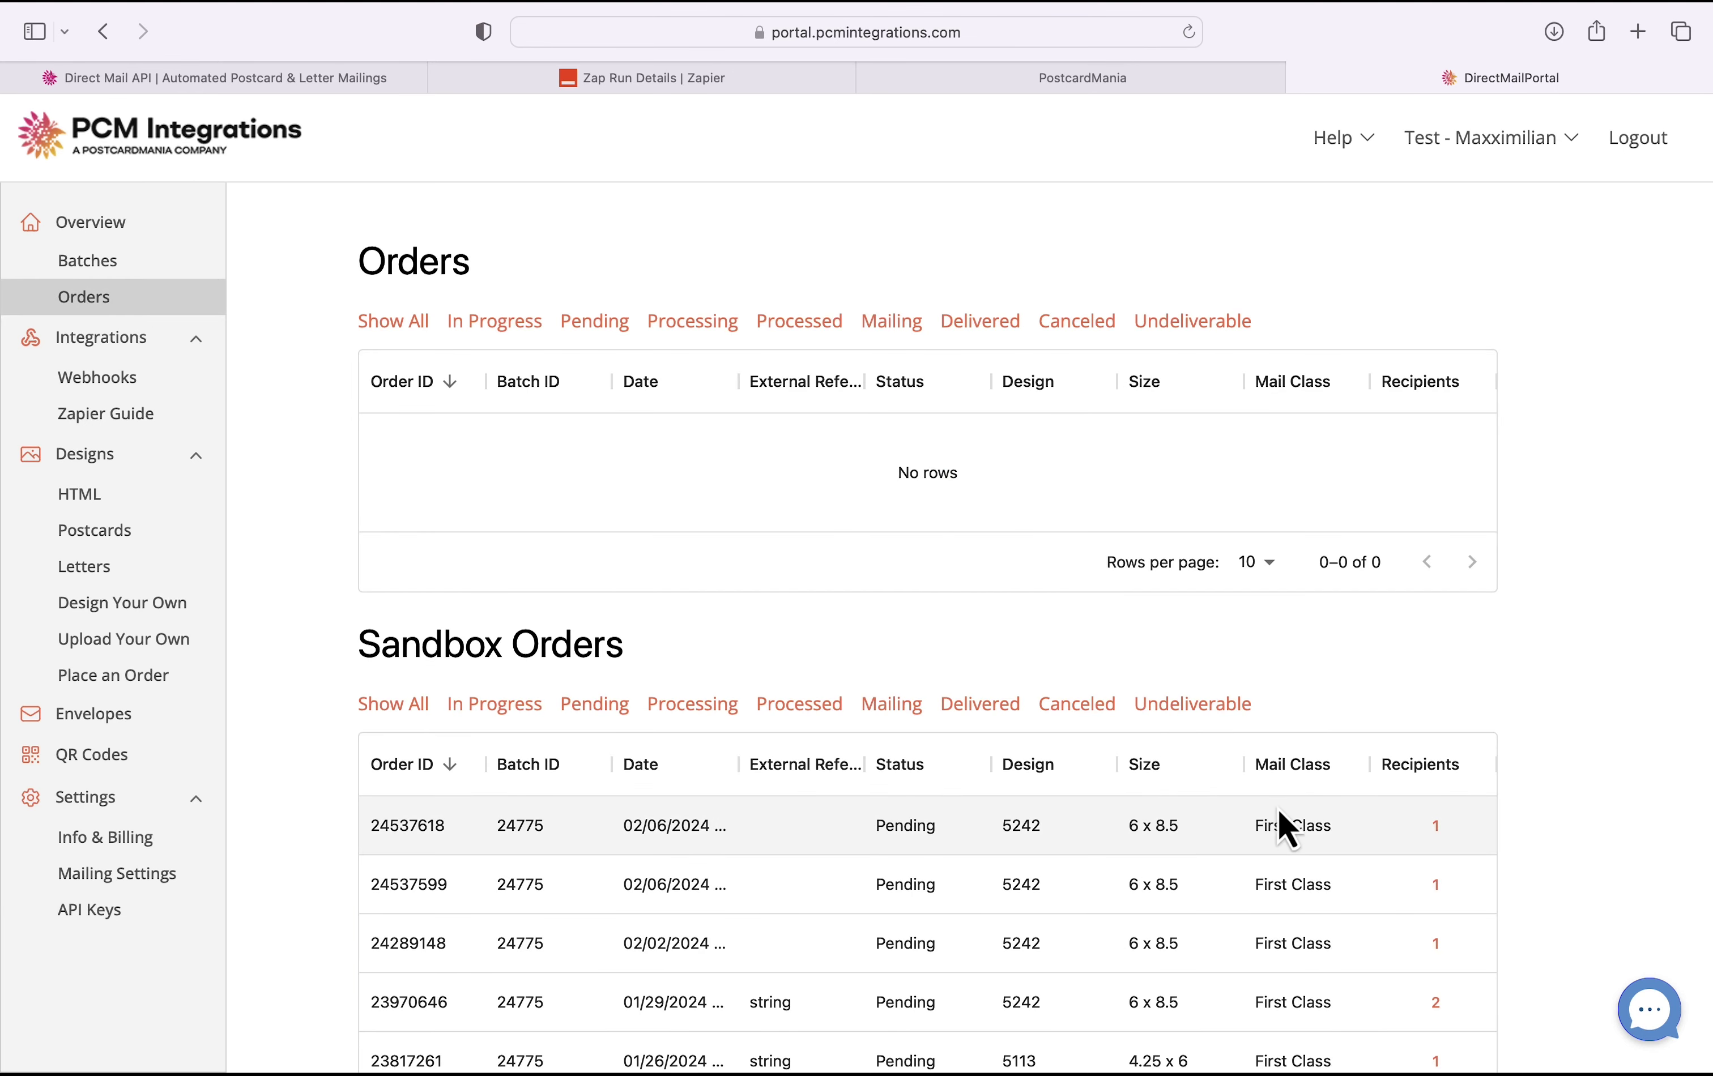
pyautogui.click(1435, 827)
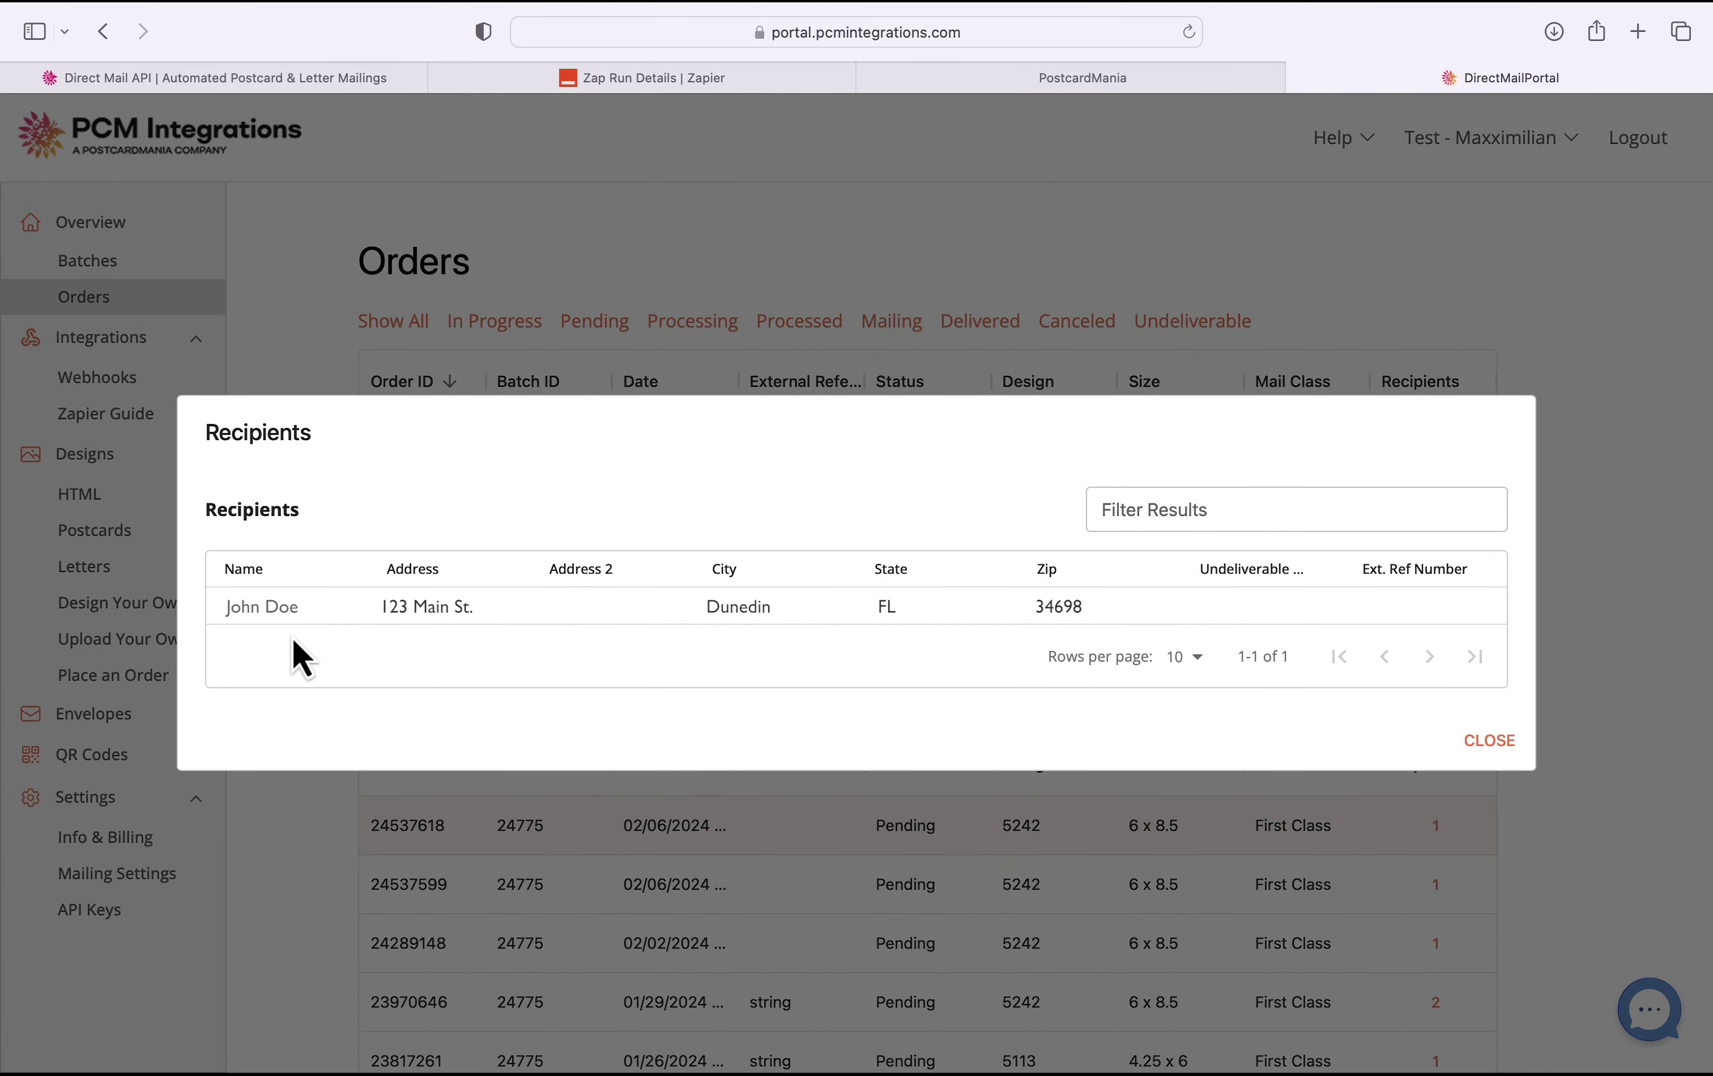